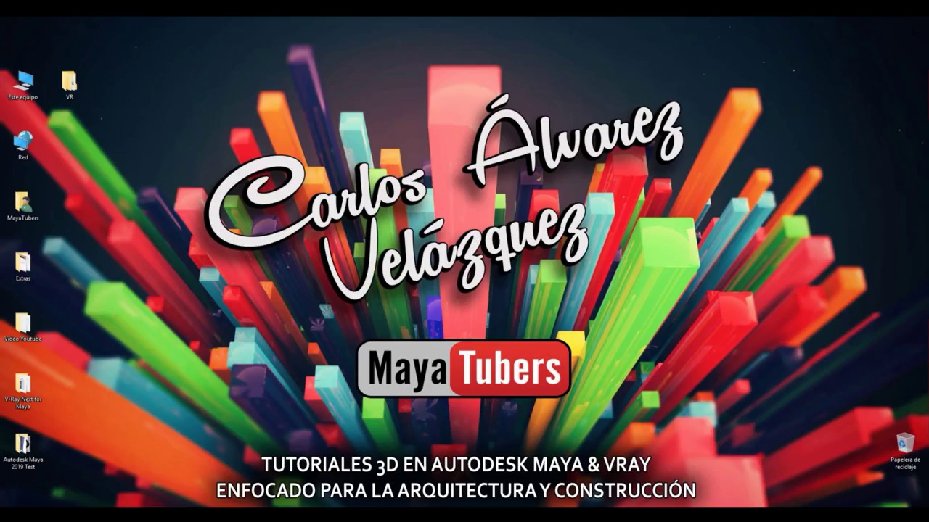
Bring the Maya window with the room model to the front from the taskbar.
{"action": "left_click", "coordinate": [290, 481]}
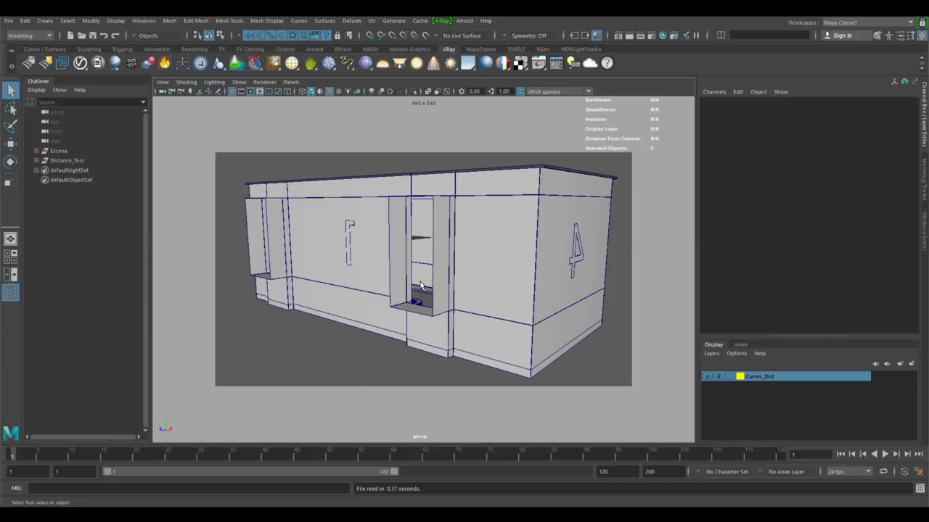
Orbit the wireframe room around the 180 cm mark and walls 2, 3 and 5, then restore shaded display.
{"action": "key", "text": "4"}
{"action": "left_click_drag", "start_coordinate": [421, 285], "coordinate": [398, 304], "text": "alt"}
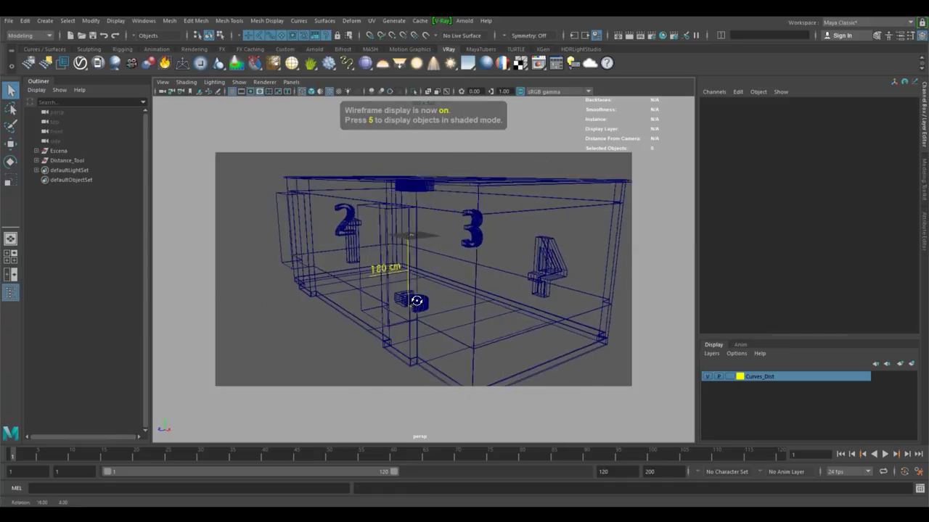
{"action": "right_click_drag", "start_coordinate": [503, 292], "coordinate": [570, 295], "text": "alt"}
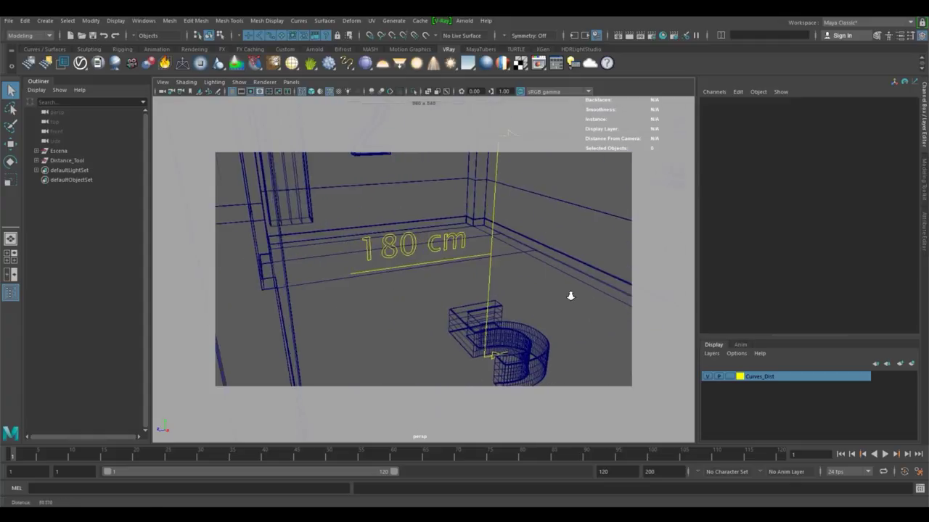
{"action": "mouse_move", "coordinate": [570, 295]}
{"action": "left_mouse_down", "text": "alt"}
{"action": "mouse_move", "coordinate": [405, 268]}
{"action": "mouse_move", "coordinate": [427, 324]}
{"action": "left_mouse_up", "text": "alt"}
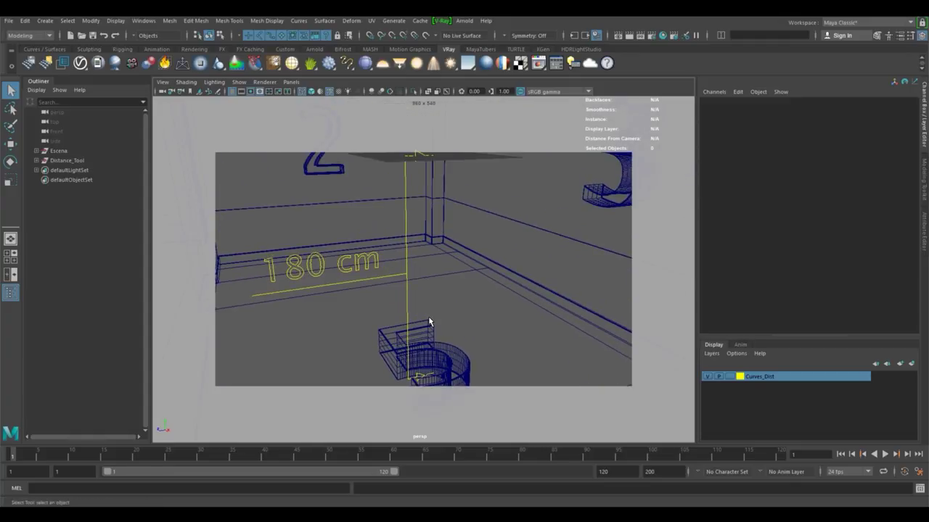
{"action": "right_click_drag", "start_coordinate": [428, 323], "coordinate": [394, 329], "text": "alt"}
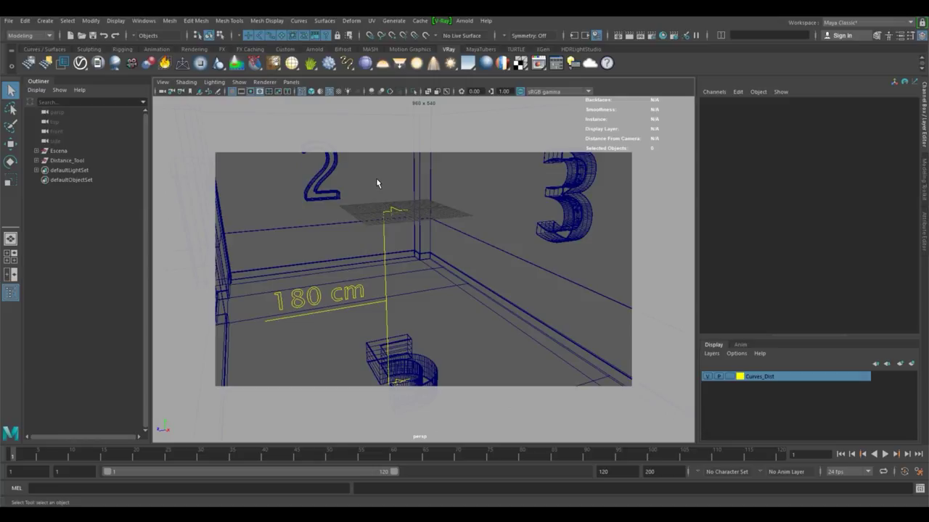
{"action": "left_click_drag", "start_coordinate": [376, 182], "coordinate": [375, 257], "text": "alt"}
{"action": "key", "text": "5"}
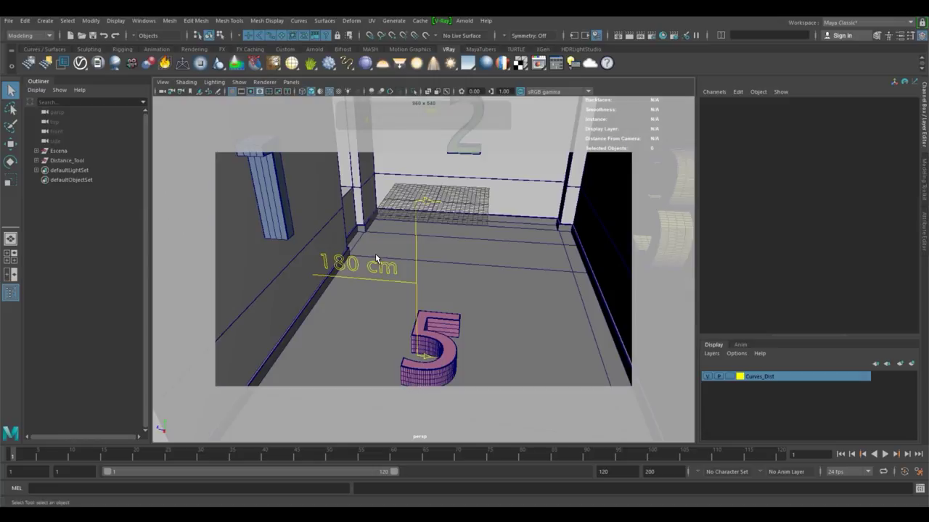
{"action": "mouse_move", "coordinate": [477, 287]}
{"action": "left_mouse_down", "text": "alt"}
{"action": "mouse_move", "coordinate": [437, 274]}
{"action": "mouse_move", "coordinate": [434, 317]}
{"action": "left_mouse_up", "text": "alt"}
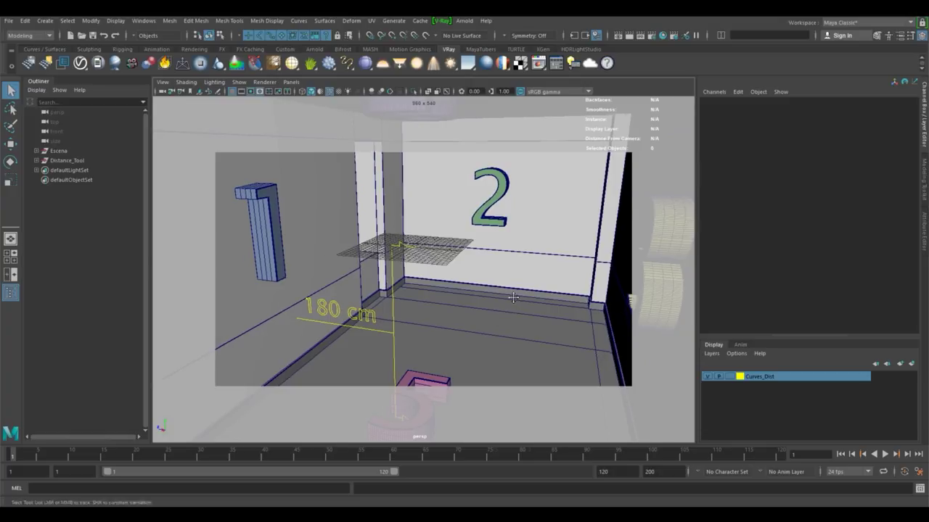
{"action": "left_click_drag", "start_coordinate": [491, 306], "coordinate": [161, 114], "text": "alt"}
Select the persp camera and step back through earlier views of the room.
{"action": "left_click", "coordinate": [163, 92]}
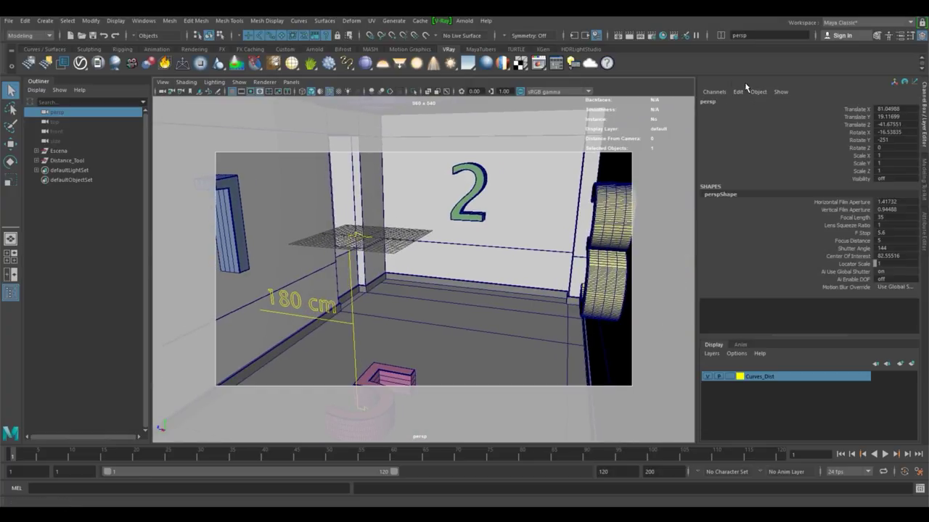
{"action": "left_click_drag", "start_coordinate": [892, 139], "coordinate": [927, 139], "text": "ctrl"}
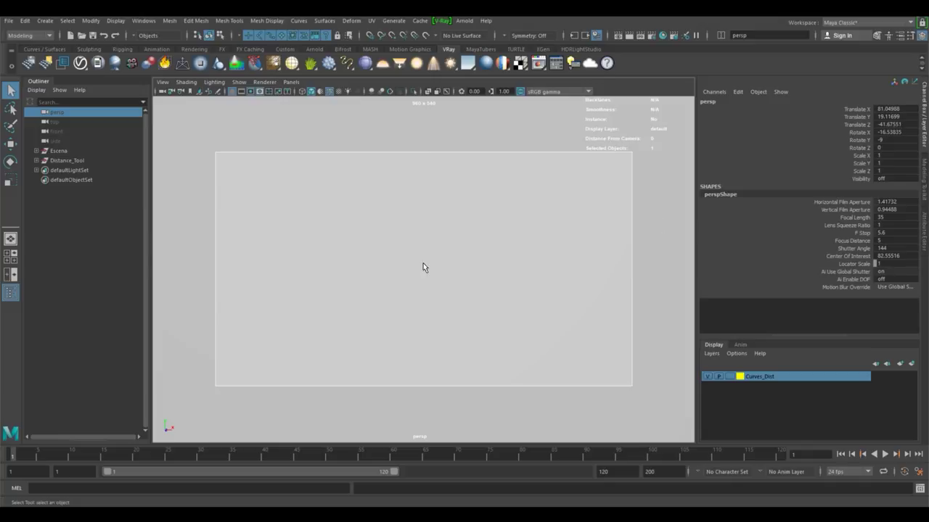
{"action": "left_click_drag", "start_coordinate": [423, 265], "coordinate": [266, 272], "text": "alt"}
{"action": "key", "text": "ctrl+z"}
{"action": "key", "text": "ctrl+z"}
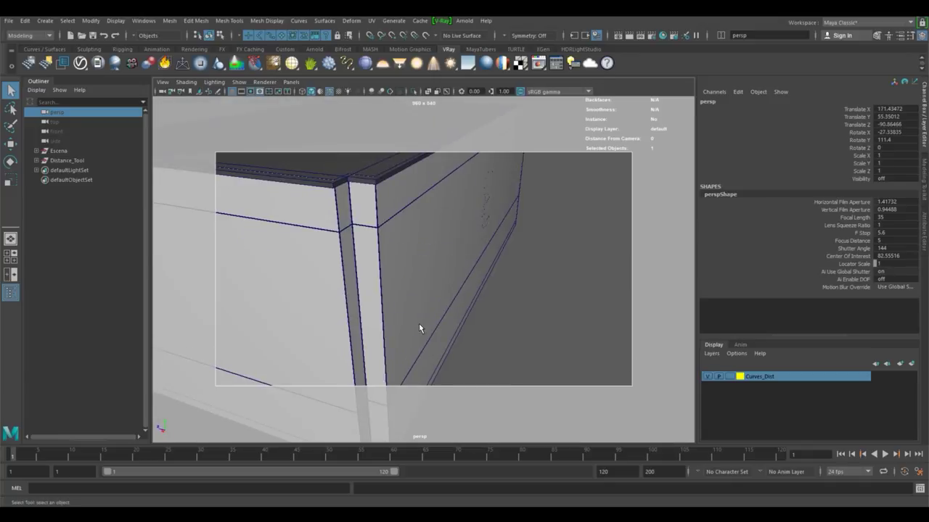
{"action": "key", "text": "ctrl+z"}
{"action": "key", "text": "ctrl+z"}
{"action": "key", "text": "ctrl+z"}
{"action": "key", "text": "ctrl+z"}
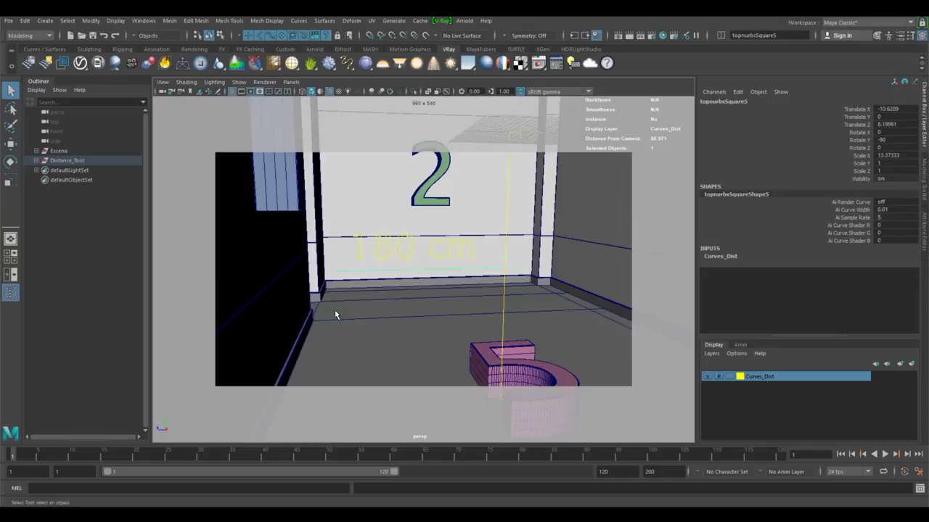
{"action": "key", "text": "ctrl+z"}
{"action": "key", "text": "ctrl+z"}
{"action": "key", "text": "ctrl+z"}
{"action": "key", "text": "ctrl+z"}
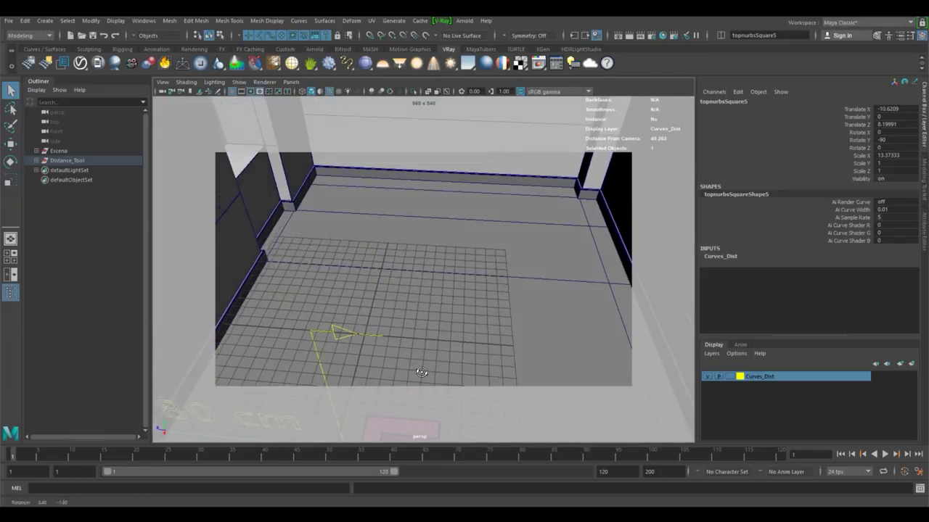
{"action": "key", "text": "ctrl+z"}
{"action": "key", "text": "ctrl+z"}
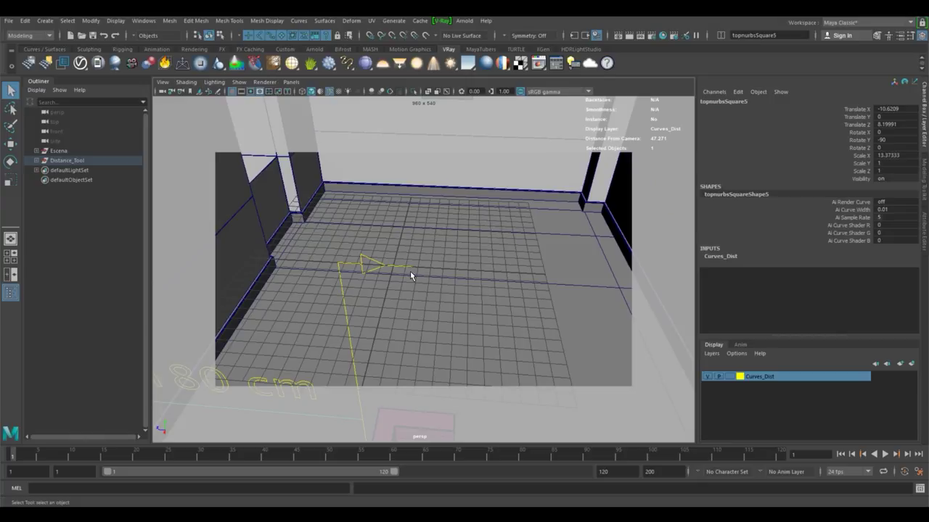
{"action": "key", "text": "ctrl+z"}
{"action": "key", "text": "ctrl+z"}
{"action": "key", "text": "ctrl+z"}
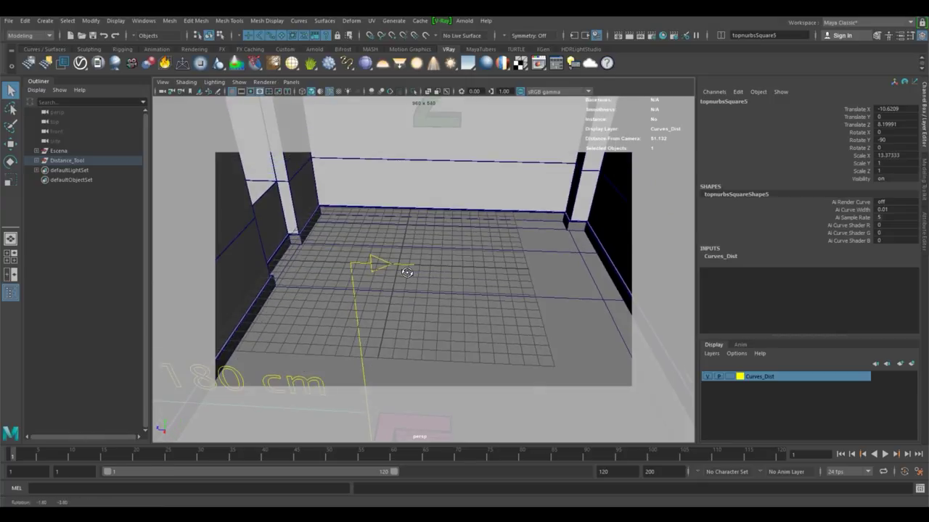
{"action": "key", "text": "ctrl+z"}
{"action": "key", "text": "ctrl+z"}
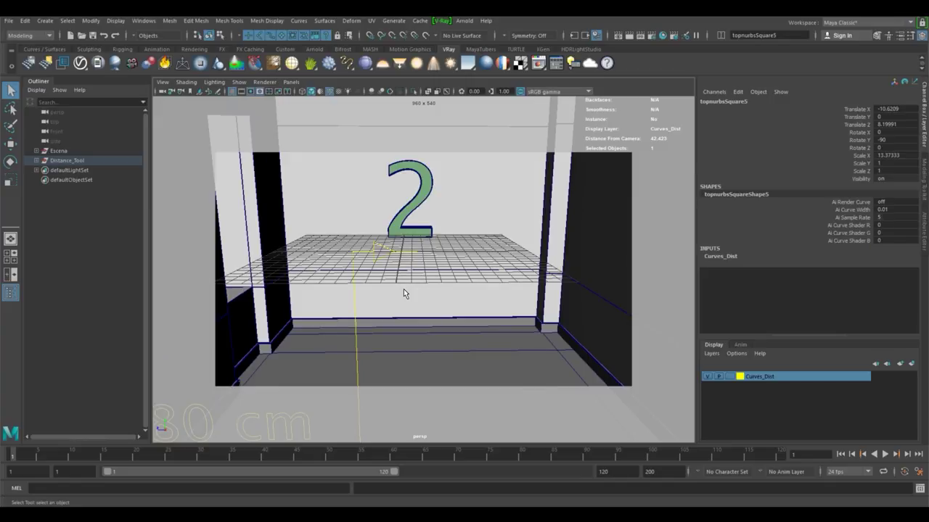
Tilt and dolly the view to face wall 2 with the floor grid centred.
{"action": "left_click_drag", "start_coordinate": [404, 287], "coordinate": [413, 313], "text": "alt"}
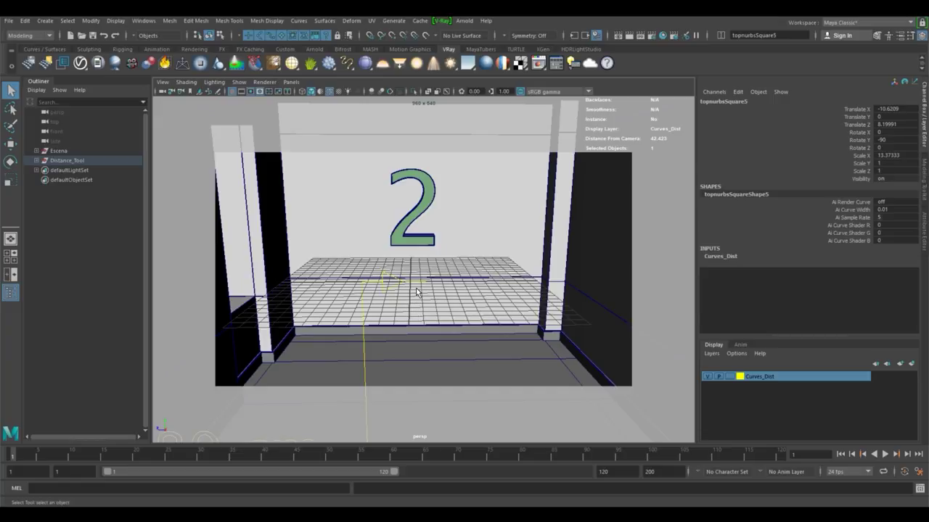
{"action": "middle_click_drag", "start_coordinate": [419, 295], "coordinate": [429, 299], "text": "alt"}
{"action": "scroll", "coordinate": [429, 299], "scroll_direction": "down", "scroll_amount": 5}
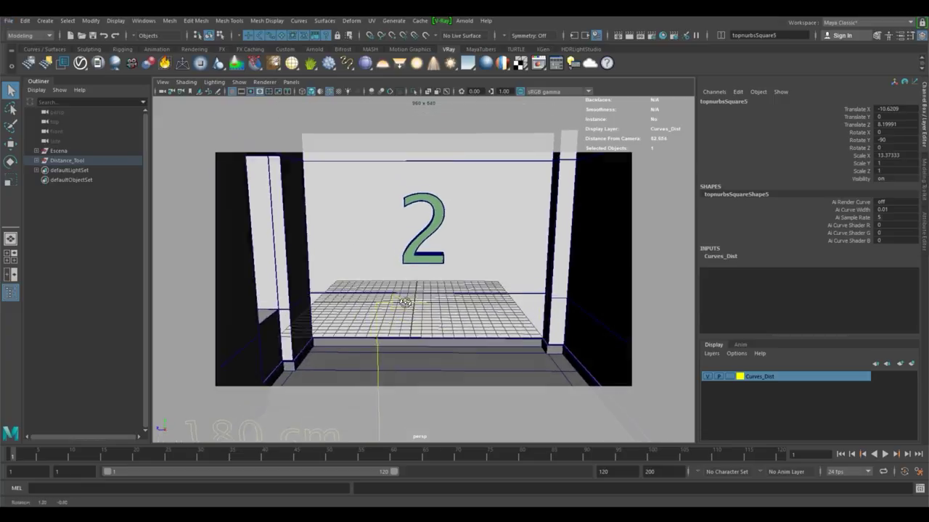
{"action": "left_click_drag", "start_coordinate": [428, 298], "coordinate": [396, 282], "text": "alt"}
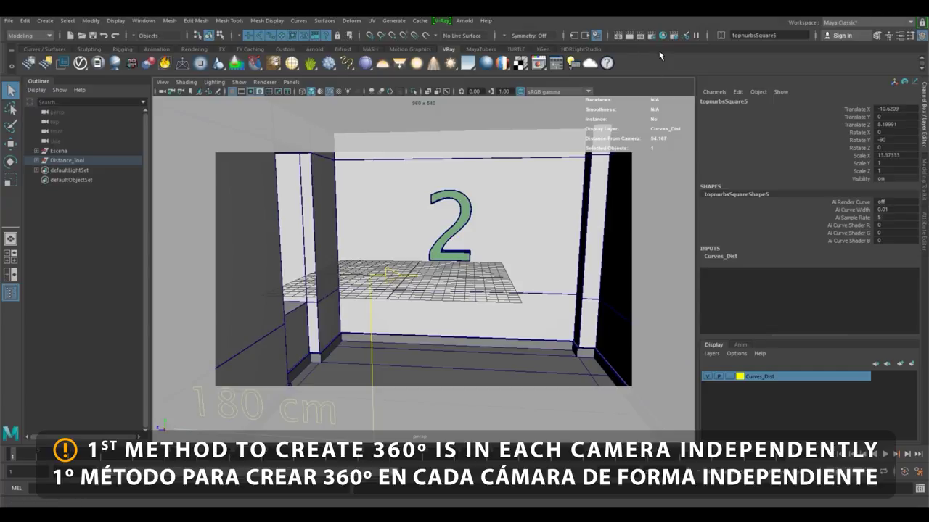
Add a new camera to the scene.
{"action": "left_click", "coordinate": [52, 161]}
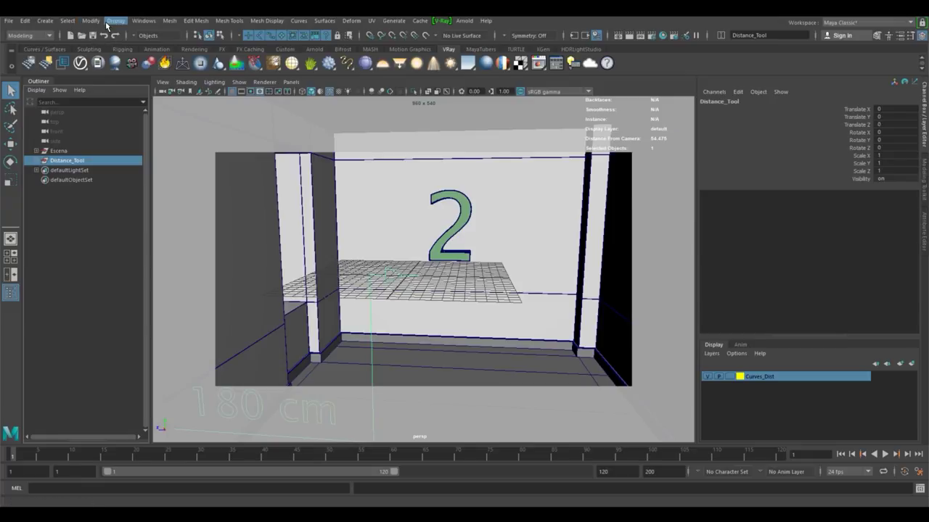
{"action": "left_click", "coordinate": [45, 20]}
{"action": "mouse_move", "coordinate": [62, 84]}
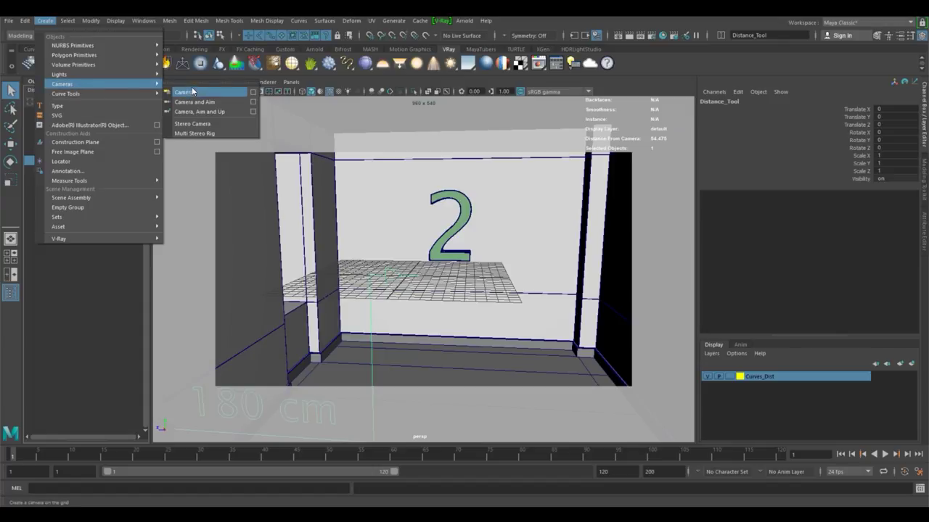
{"action": "left_click", "coordinate": [183, 92]}
Orbit and dolly the view to frame the room corner with walls 1 and 2.
{"action": "left_click_drag", "start_coordinate": [401, 282], "coordinate": [444, 286], "text": "alt"}
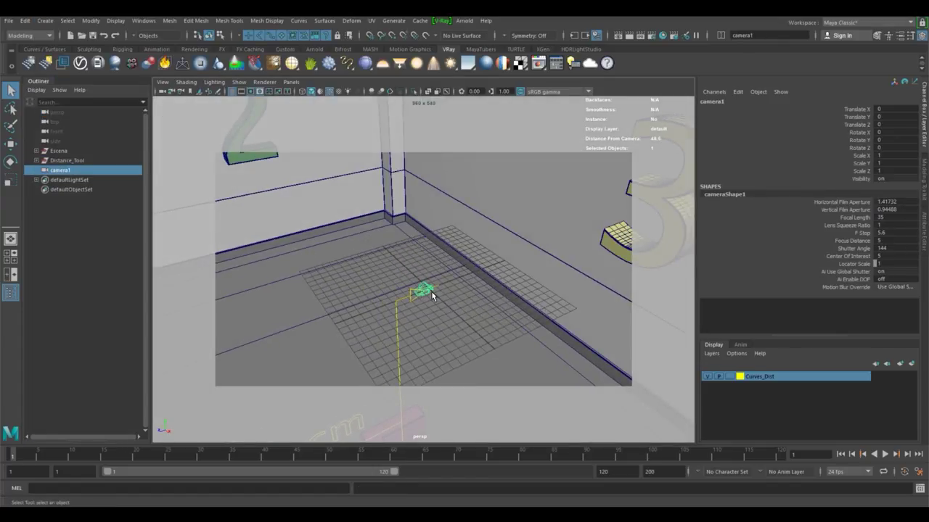
{"action": "mouse_move", "coordinate": [431, 291]}
{"action": "left_mouse_down", "text": "alt"}
{"action": "mouse_move", "coordinate": [406, 292]}
{"action": "mouse_move", "coordinate": [422, 270]}
{"action": "mouse_move", "coordinate": [509, 278]}
{"action": "mouse_move", "coordinate": [453, 285]}
{"action": "mouse_move", "coordinate": [374, 277]}
{"action": "left_mouse_up", "text": "alt"}
{"action": "mouse_move", "coordinate": [472, 261]}
{"action": "right_mouse_down", "text": "alt"}
{"action": "mouse_move", "coordinate": [491, 257]}
{"action": "mouse_move", "coordinate": [423, 263]}
{"action": "right_mouse_up", "text": "alt"}
{"action": "left_click_drag", "start_coordinate": [423, 264], "coordinate": [386, 272], "text": "alt"}
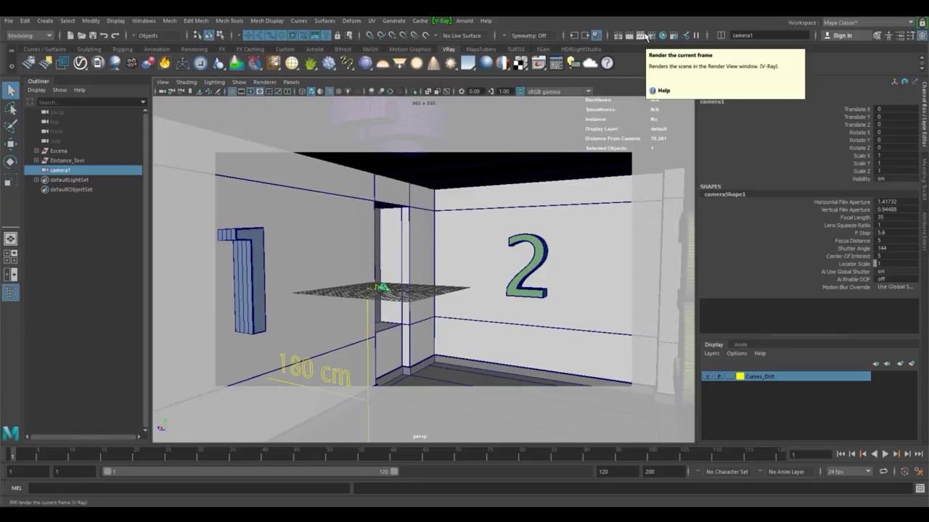
{"action": "left_click", "coordinate": [651, 35]}
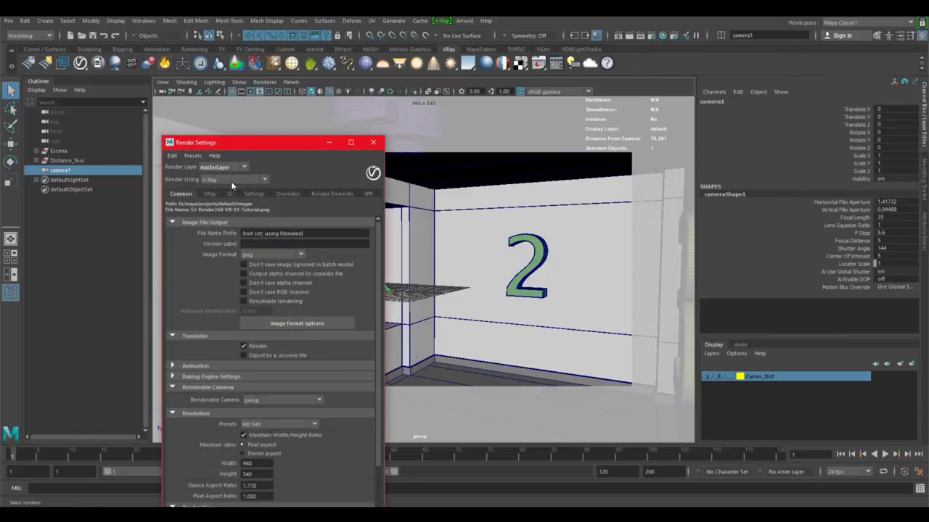
{"action": "left_click", "coordinate": [278, 193]}
{"action": "left_click", "coordinate": [253, 194]}
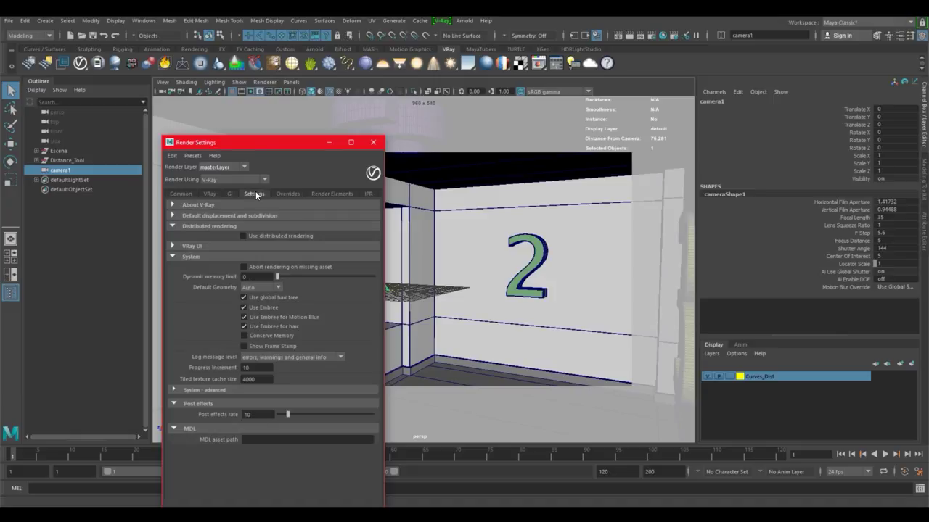
{"action": "left_click", "coordinate": [208, 205]}
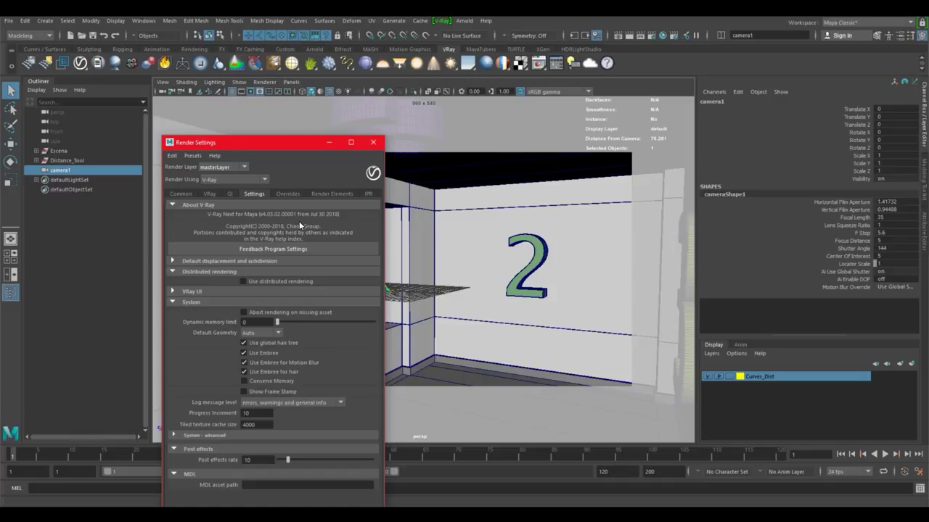
{"action": "left_click", "coordinate": [372, 143]}
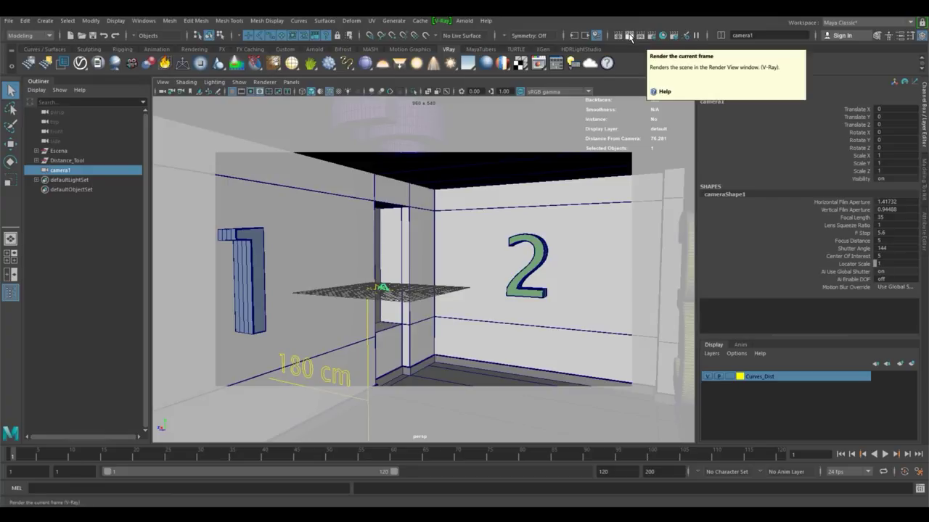
Run a 960 x 540 V-Ray test render of the room corner, then close the frame buffer.
{"action": "left_click", "coordinate": [629, 36]}
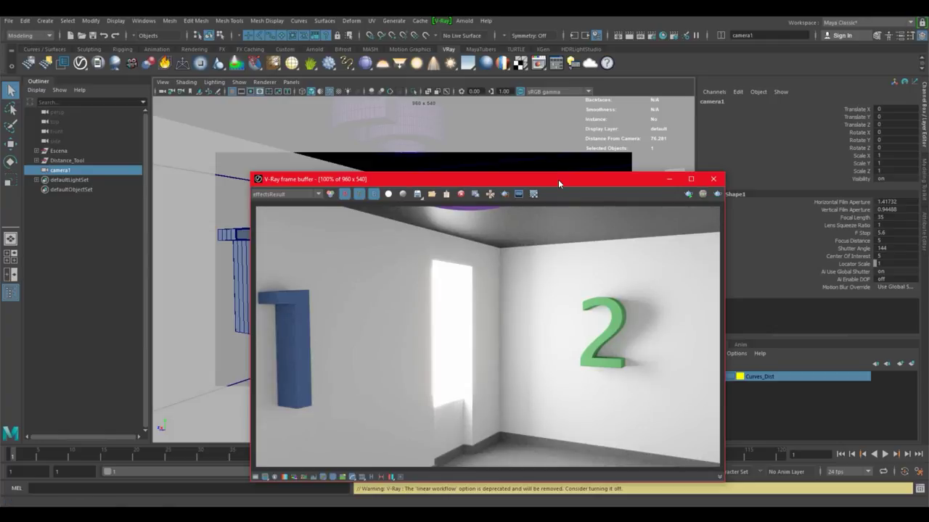
{"action": "left_click_drag", "start_coordinate": [558, 179], "coordinate": [511, 119]}
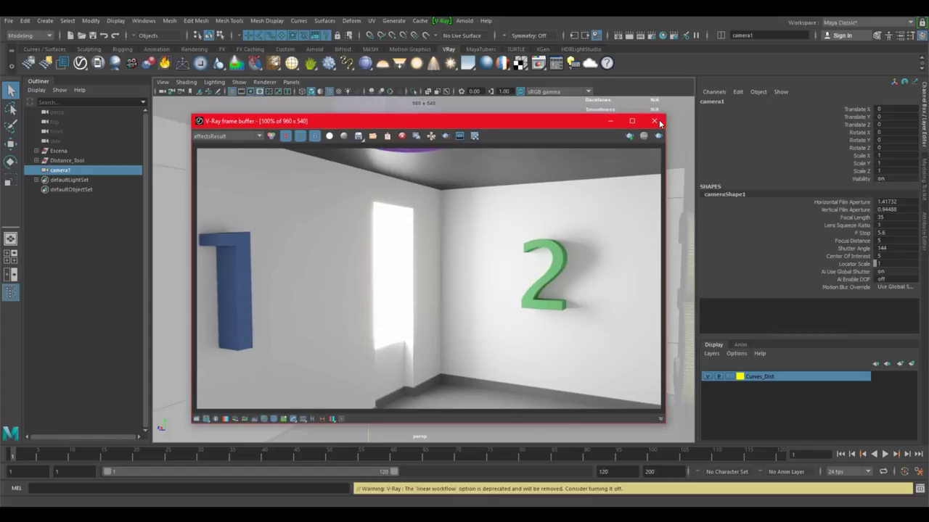
{"action": "left_click", "coordinate": [654, 121]}
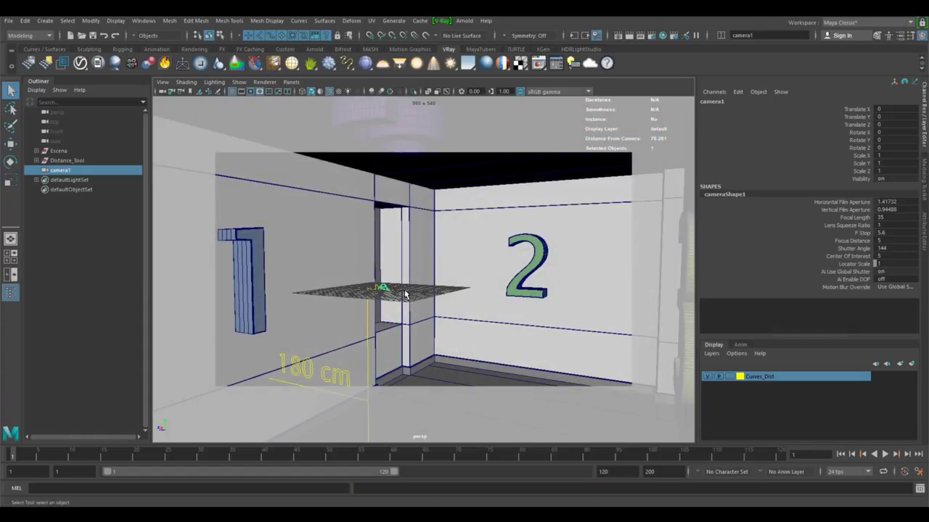
Rotate camera1 to exactly 90 degrees in Y and start renaming it RenderCam360Cube.
{"action": "key", "text": "e"}
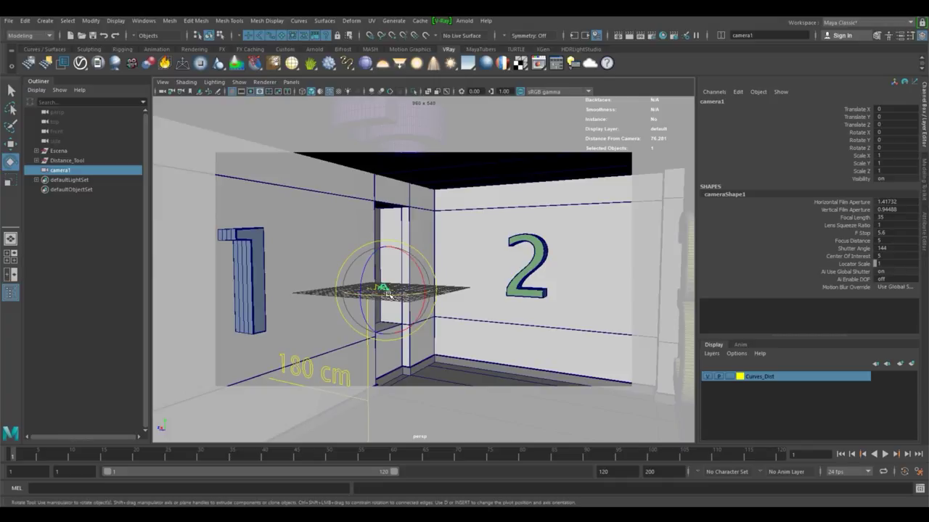
{"action": "left_click_drag", "start_coordinate": [400, 296], "coordinate": [465, 289]}
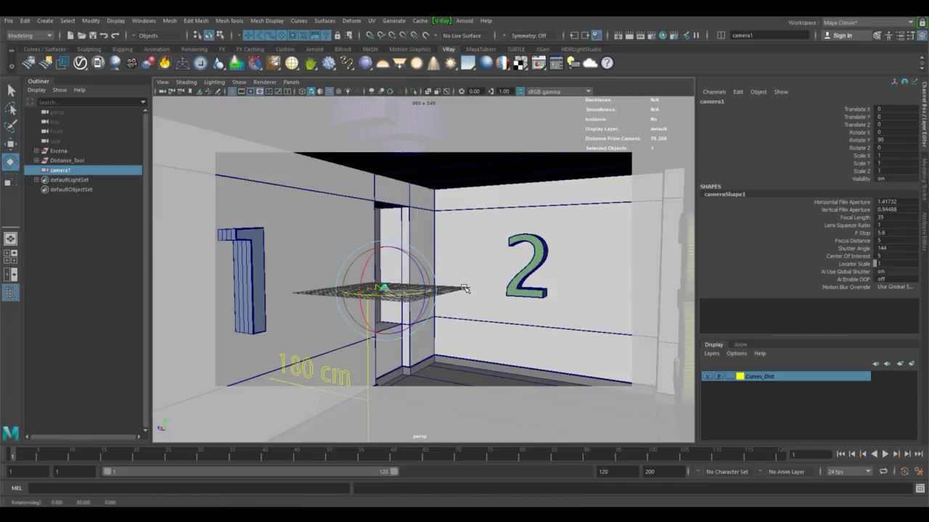
{"action": "left_click", "coordinate": [897, 139]}
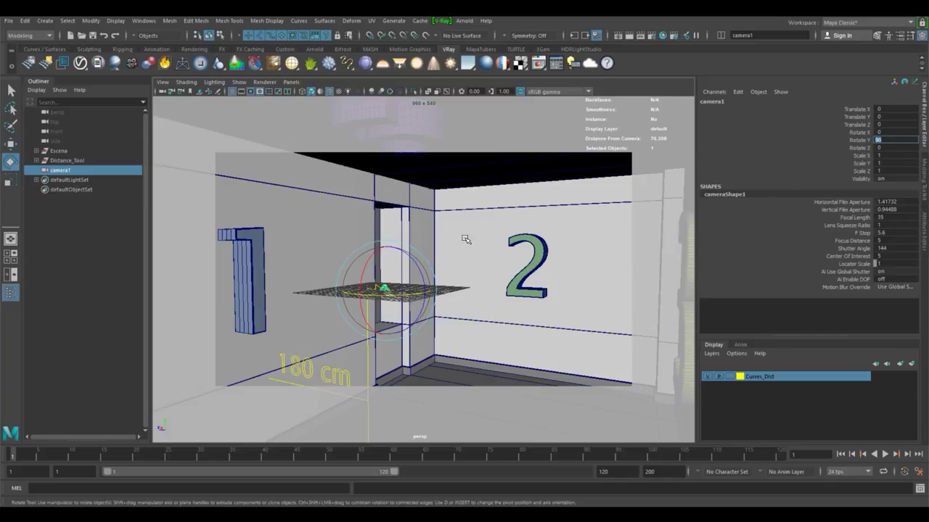
{"action": "mouse_move", "coordinate": [466, 239]}
{"action": "left_mouse_down", "text": "alt"}
{"action": "mouse_move", "coordinate": [421, 253]}
{"action": "mouse_move", "coordinate": [450, 253]}
{"action": "left_mouse_up", "text": "alt"}
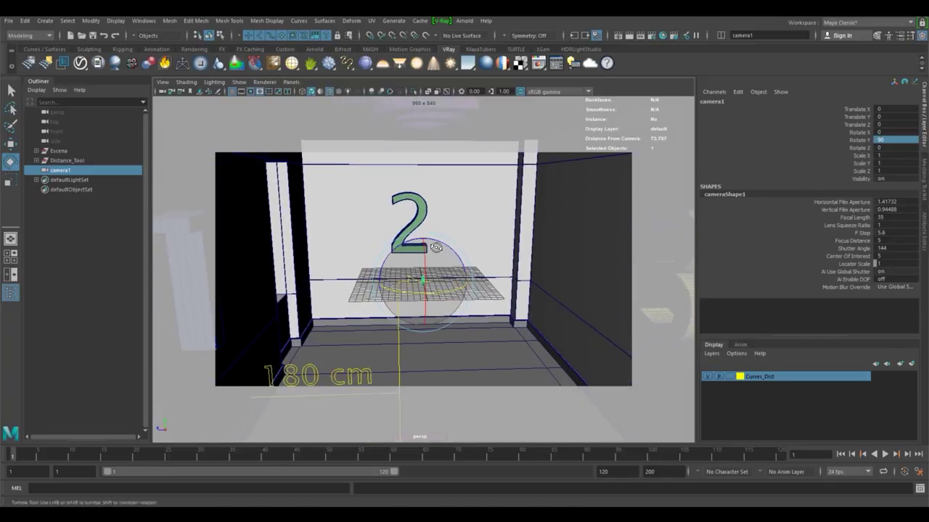
{"action": "double_click", "coordinate": [62, 169]}
{"action": "type", "text": "RenderCam360Cube"}
Confirm the RenderCam360Cube name, duplicate it as RenderCam360spherical, and reselect RenderCam360Cube.
{"action": "key", "text": "Return"}
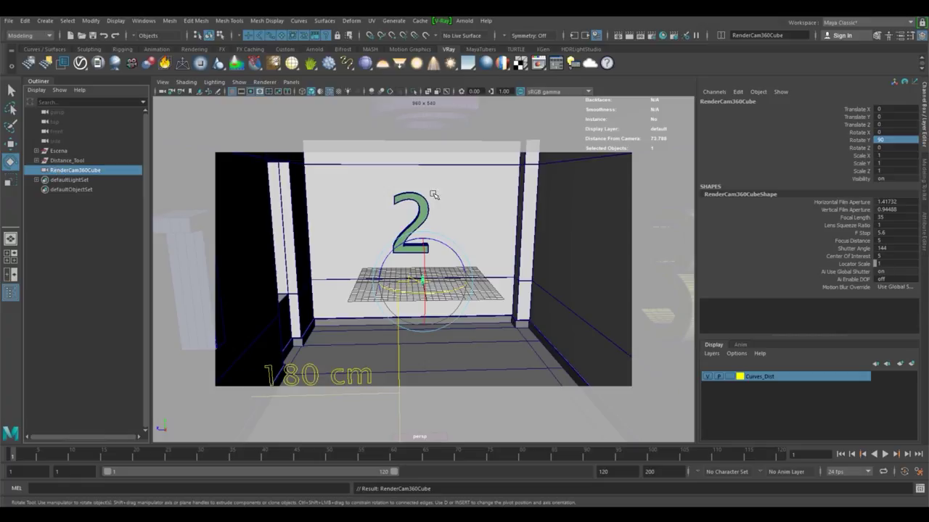
{"action": "key", "text": "ctrl+d"}
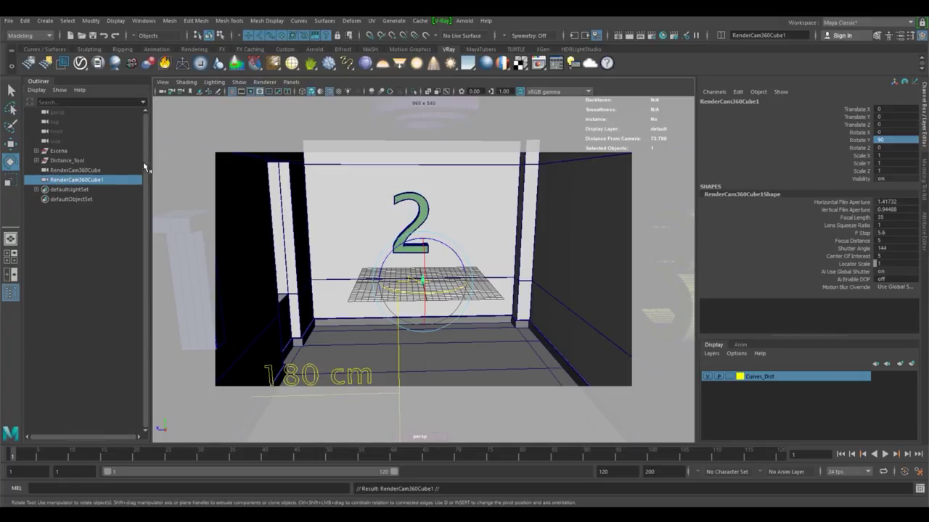
{"action": "double_click", "coordinate": [95, 180]}
{"action": "left_click_drag", "start_coordinate": [96, 180], "coordinate": [89, 180]}
{"action": "type", "text": "spherical"}
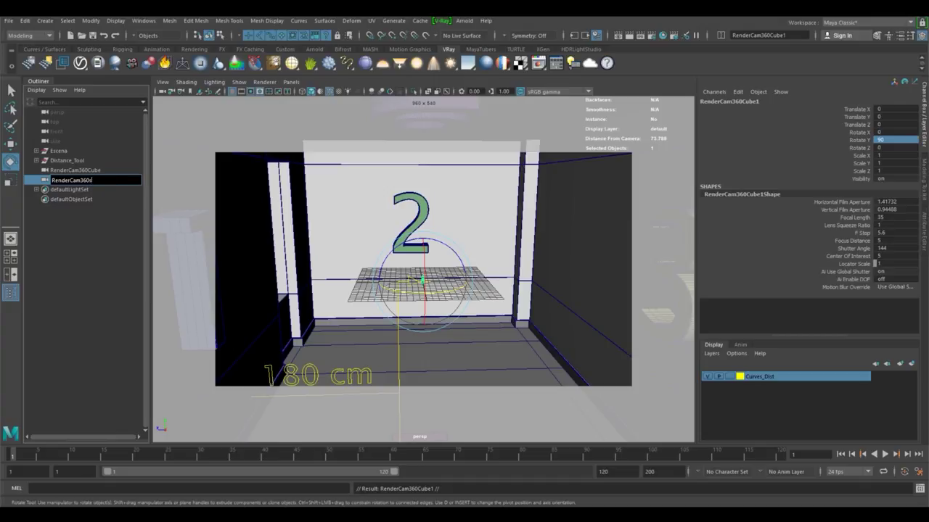
{"action": "key", "text": "Return"}
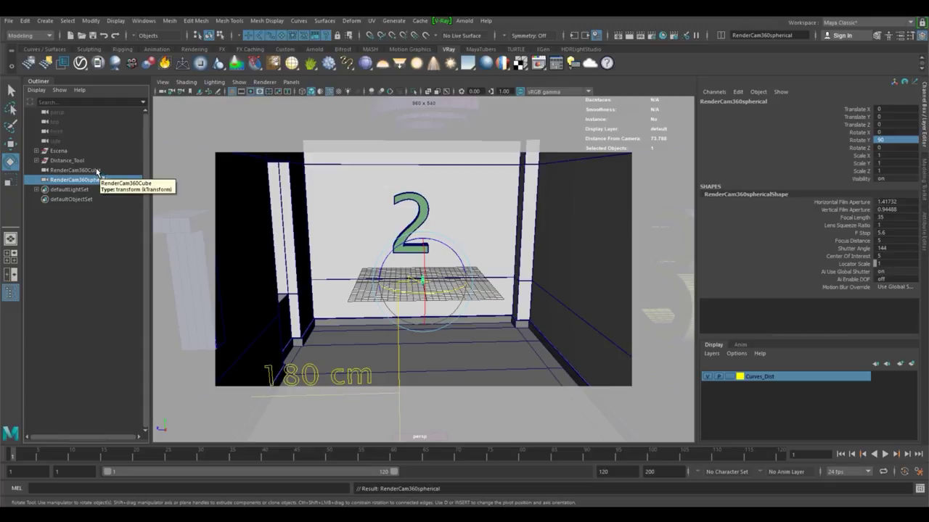
{"action": "left_click", "coordinate": [98, 171]}
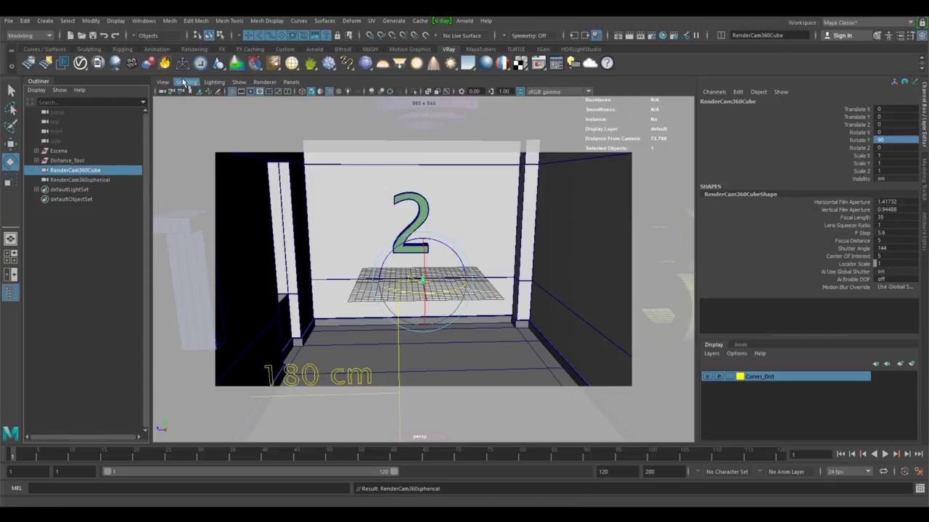
Look through RenderCam360Cube with the resolution gate showing the 960x540 frame.
{"action": "left_click", "coordinate": [291, 82]}
{"action": "mouse_move", "coordinate": [307, 92]}
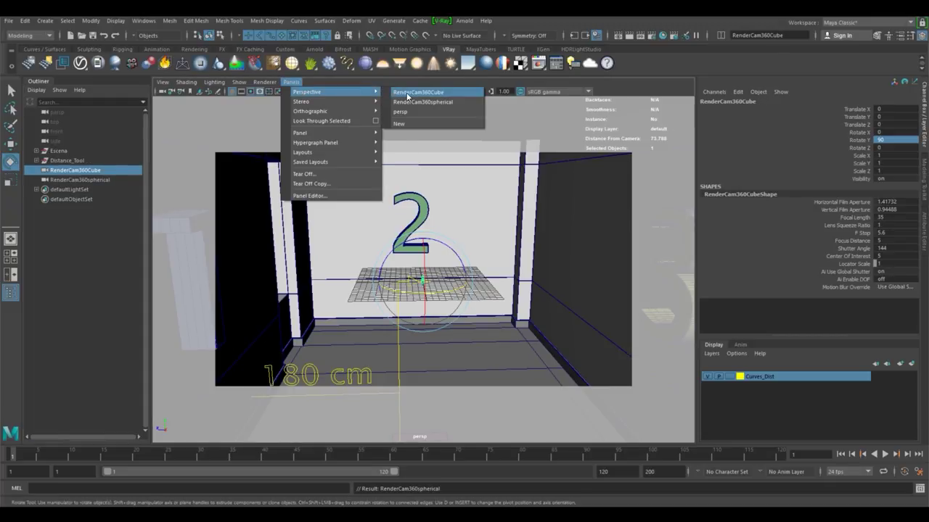
{"action": "left_click", "coordinate": [402, 93]}
{"action": "left_click", "coordinate": [249, 93]}
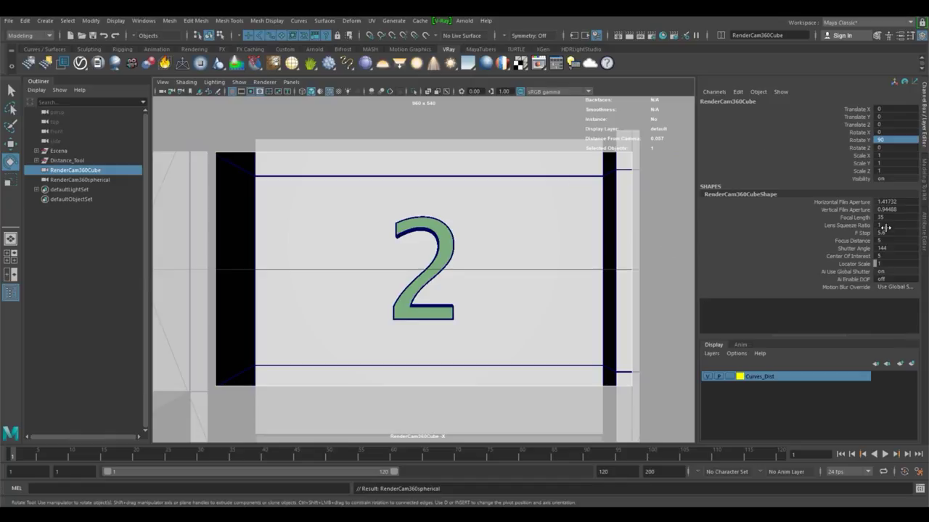
Add V-Ray camera settings to RenderCam360CubeShape and open its Extra VRay Attributes camera Type list.
{"action": "left_click", "coordinate": [923, 234]}
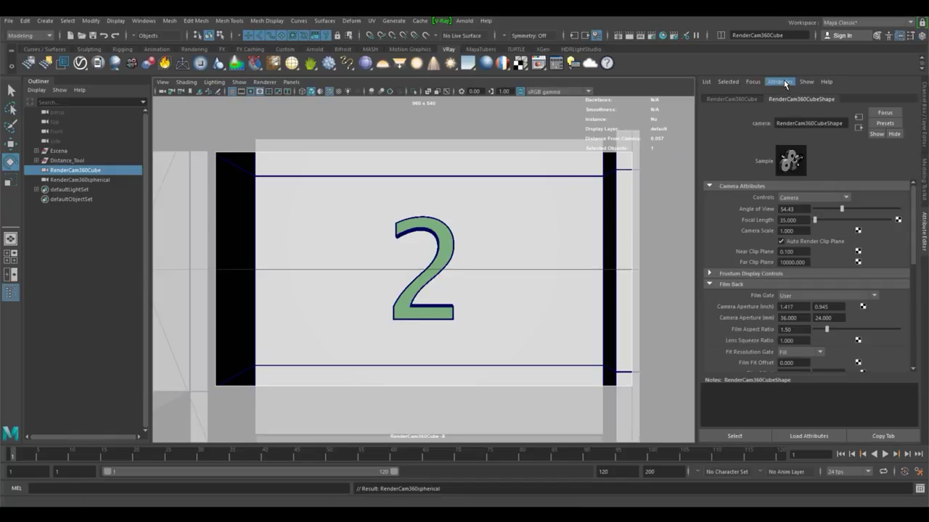
{"action": "left_click", "coordinate": [780, 81]}
{"action": "mouse_move", "coordinate": [805, 120]}
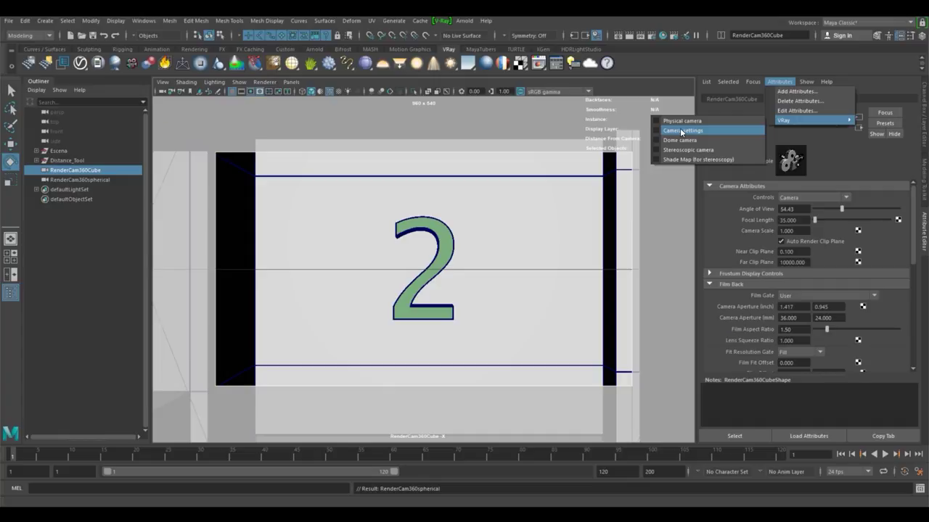
{"action": "left_click", "coordinate": [681, 132]}
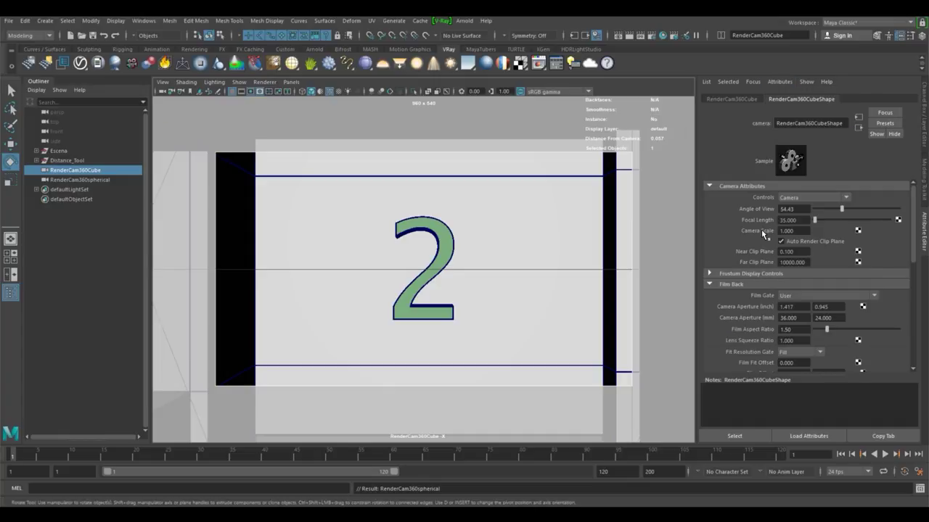
{"action": "scroll", "coordinate": [726, 246], "scroll_direction": "down", "scroll_amount": 5}
{"action": "scroll", "coordinate": [737, 359], "scroll_direction": "down", "scroll_amount": 1}
{"action": "scroll", "coordinate": [740, 357], "scroll_direction": "down", "scroll_amount": 3}
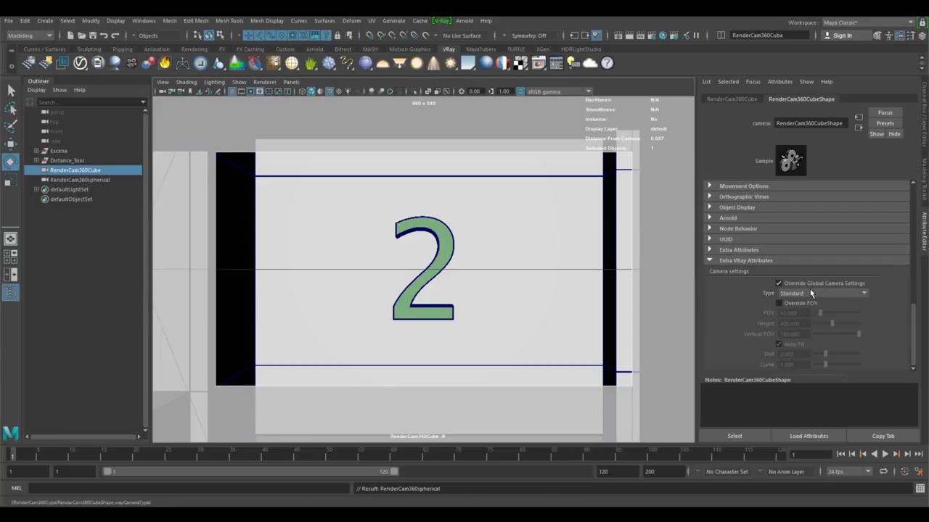
{"action": "left_click", "coordinate": [828, 294]}
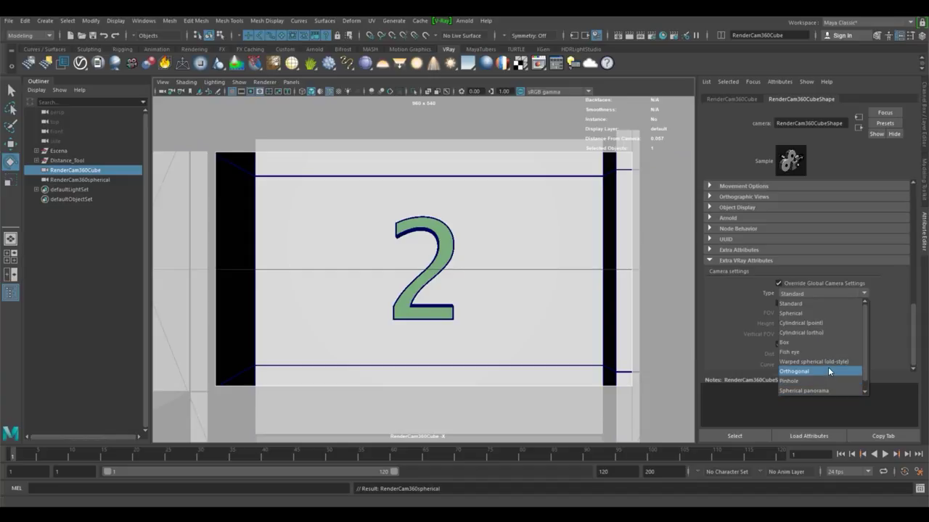
{"action": "scroll", "coordinate": [825, 377], "scroll_direction": "down", "scroll_amount": 1}
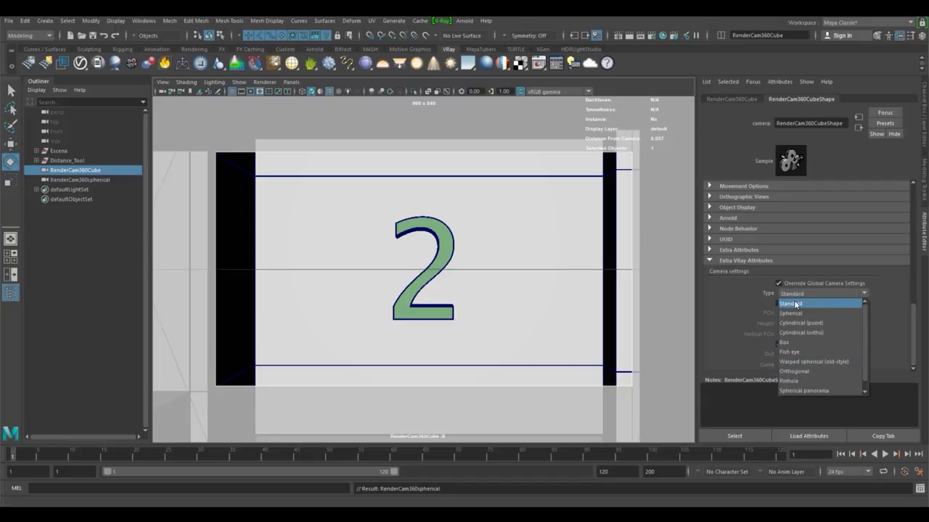
Switch the V-Ray camera type to Spherical, then to Spherical panorama.
{"action": "left_click", "coordinate": [799, 302]}
{"action": "left_click", "coordinate": [807, 295]}
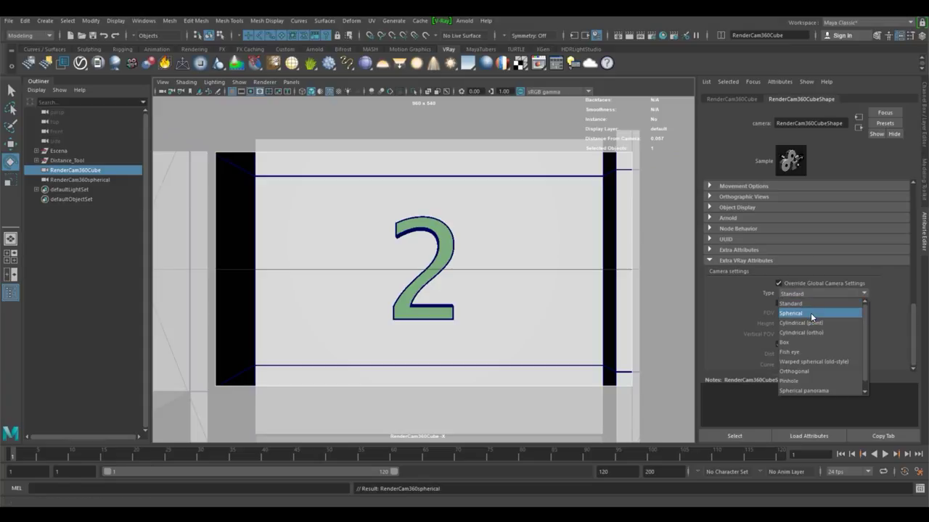
{"action": "left_click", "coordinate": [810, 312]}
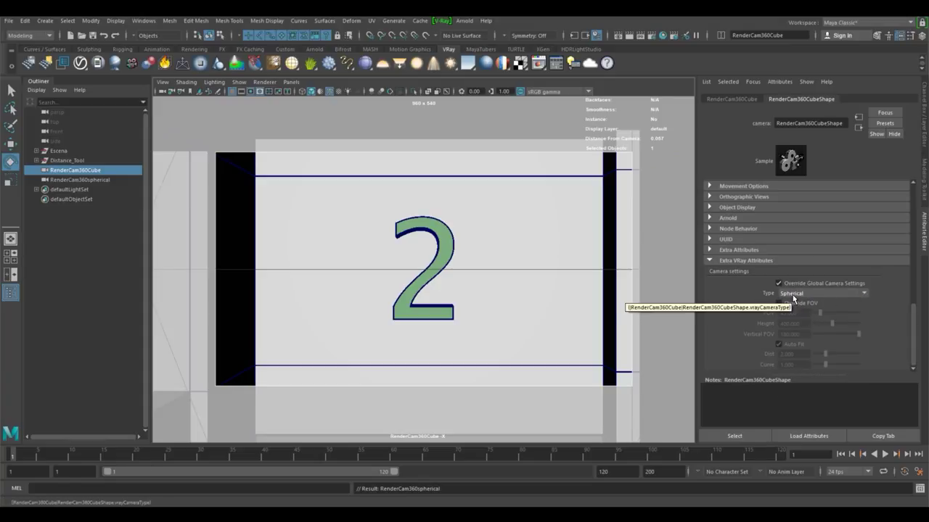
{"action": "left_click", "coordinate": [811, 293]}
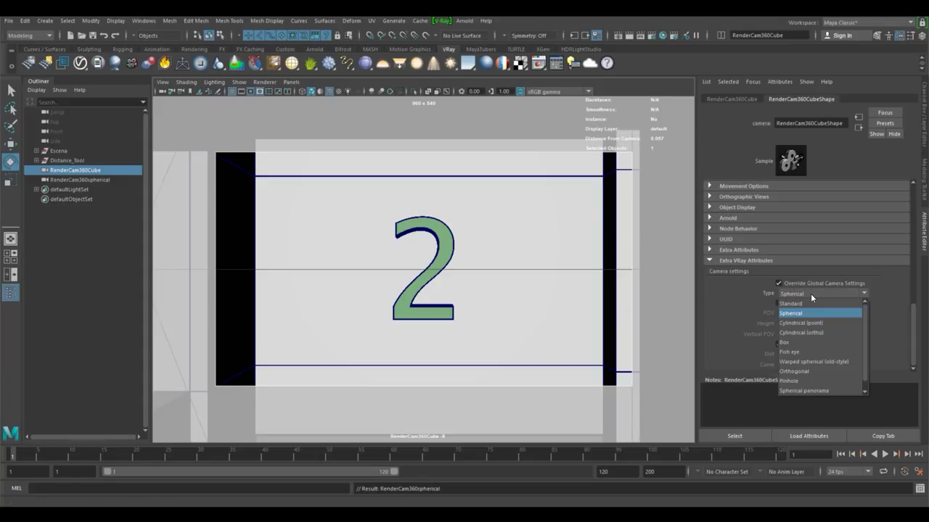
{"action": "left_click", "coordinate": [825, 391]}
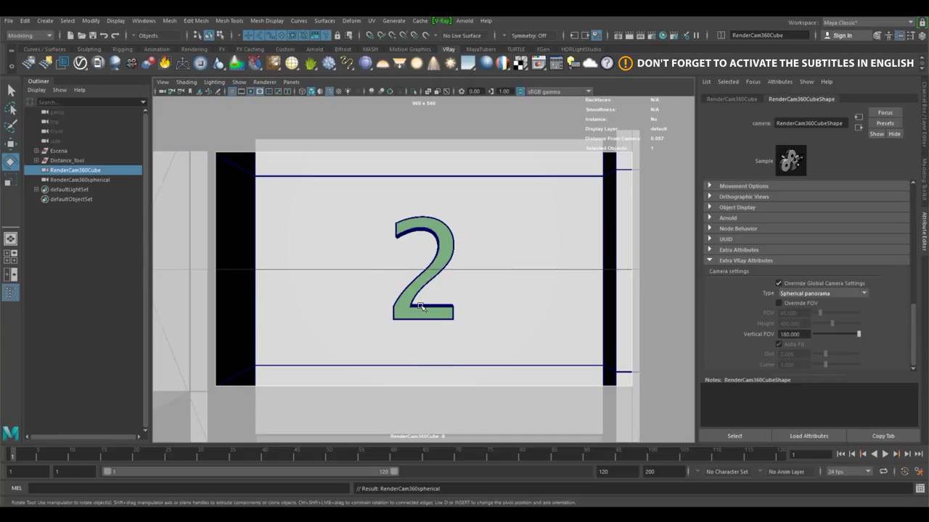
Check the 180 Vertical FOV, then set the type to Cube 6x1 and start a test render.
{"action": "left_click", "coordinate": [803, 333]}
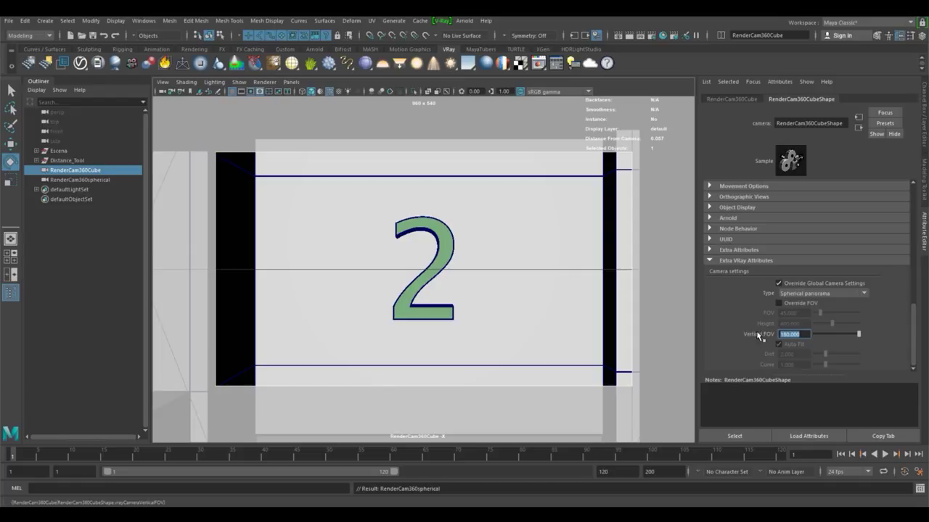
{"action": "left_click", "coordinate": [803, 333]}
{"action": "left_click_drag", "start_coordinate": [803, 334], "coordinate": [766, 333]}
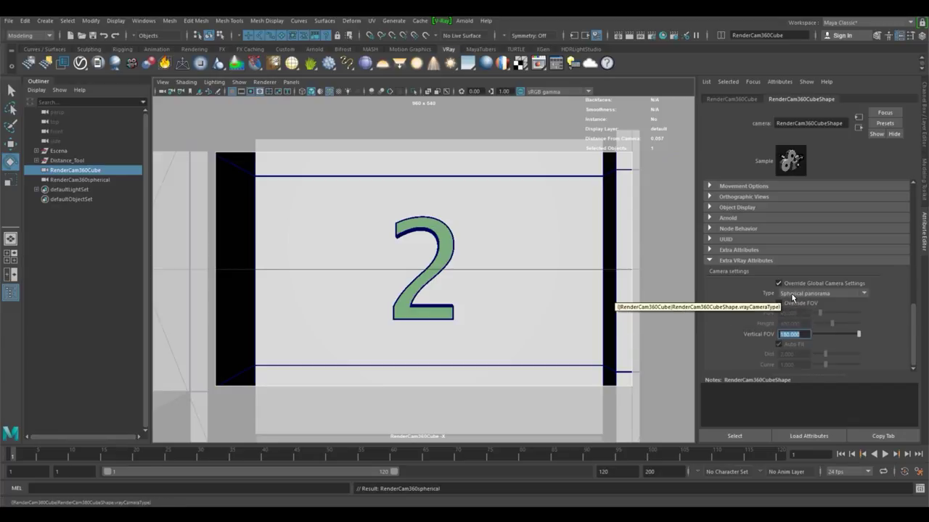
{"action": "left_click", "coordinate": [808, 292]}
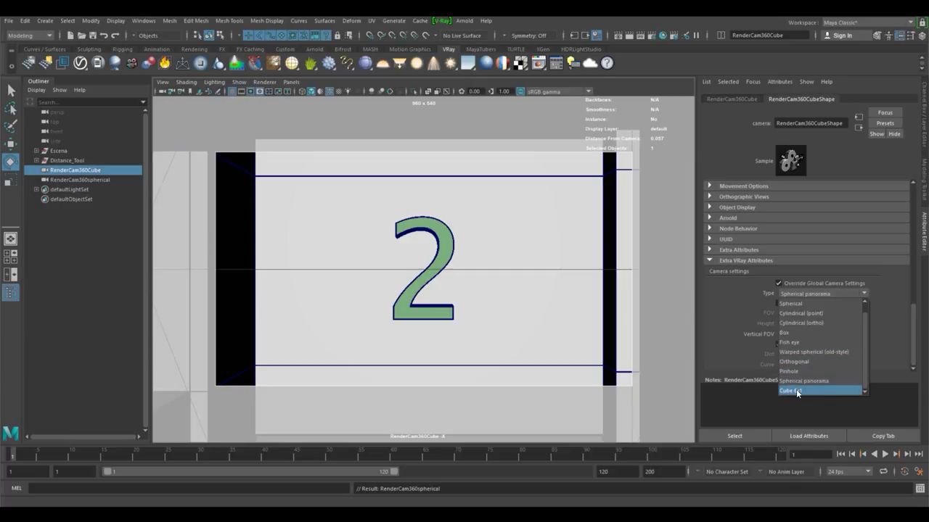
{"action": "left_click", "coordinate": [806, 390]}
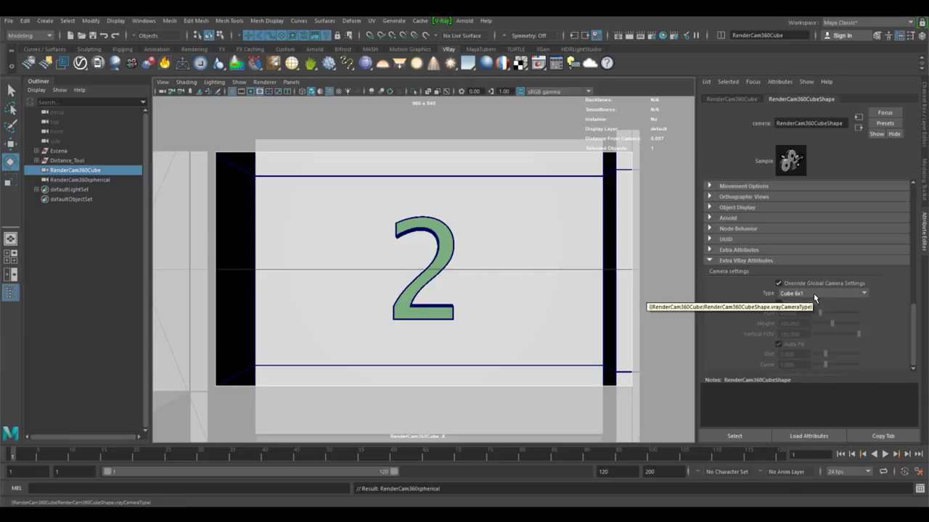
{"action": "left_click", "coordinate": [629, 36]}
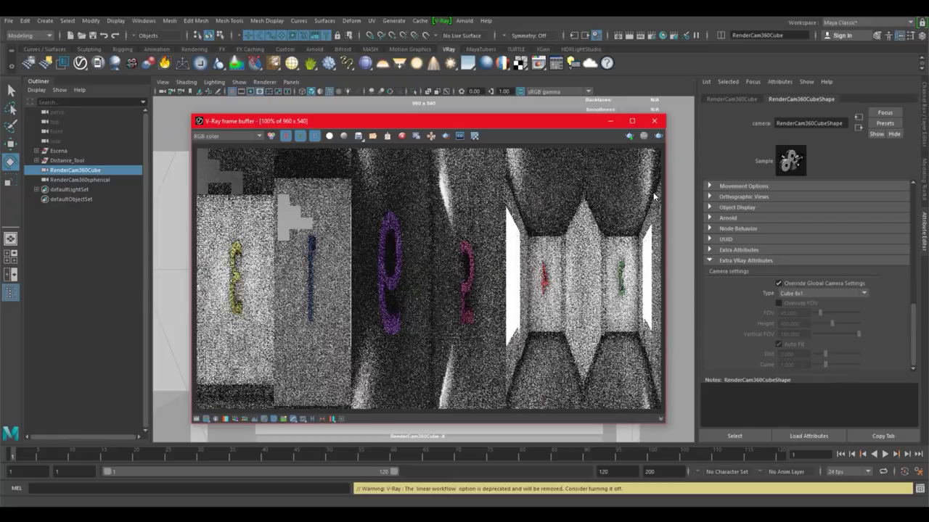
Reopen Render Settings while the noisy Cube 6x1 test render keeps refining.
{"action": "left_click", "coordinate": [651, 38]}
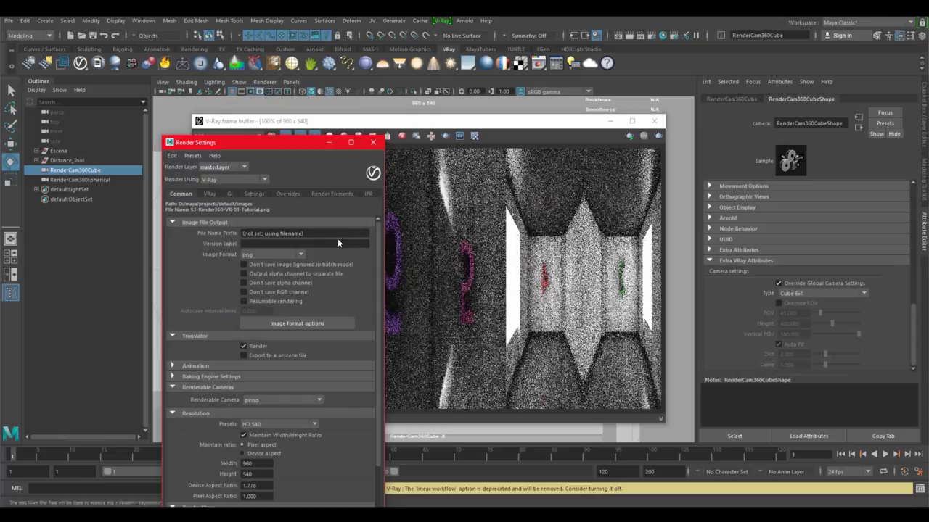
Enter a 6:1 width-to-height proportion in the resolution fields, ending with width 12.
{"action": "scroll", "coordinate": [339, 265], "scroll_direction": "down", "scroll_amount": 3}
{"action": "left_click_drag", "start_coordinate": [268, 144], "coordinate": [263, 80]}
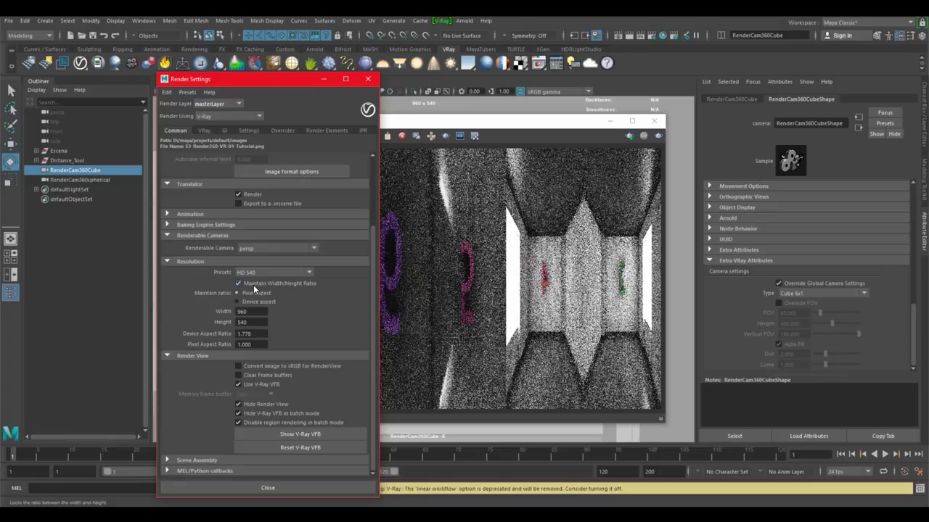
{"action": "double_click", "coordinate": [247, 311]}
{"action": "type", "text": "6"}
{"action": "key", "text": "Tab"}
{"action": "type", "text": "1"}
{"action": "key", "text": "Tab"}
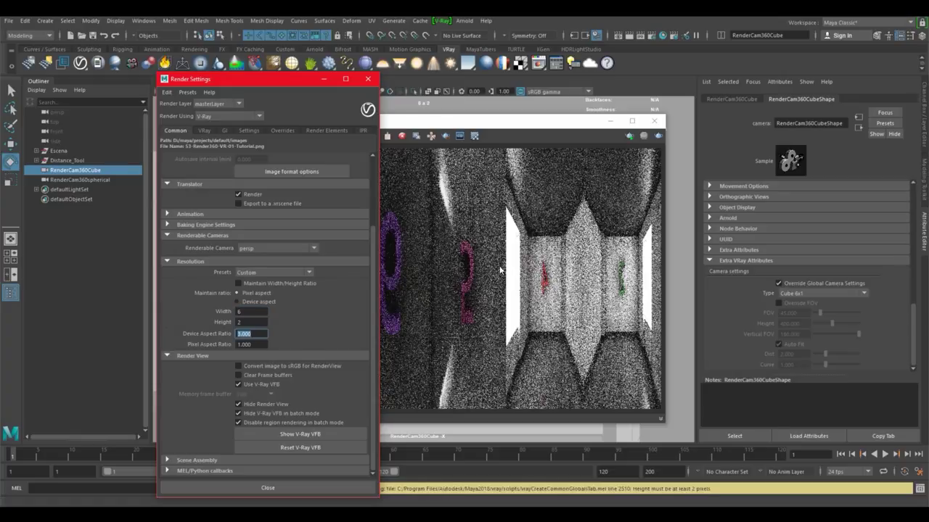
{"action": "left_click", "coordinate": [242, 322]}
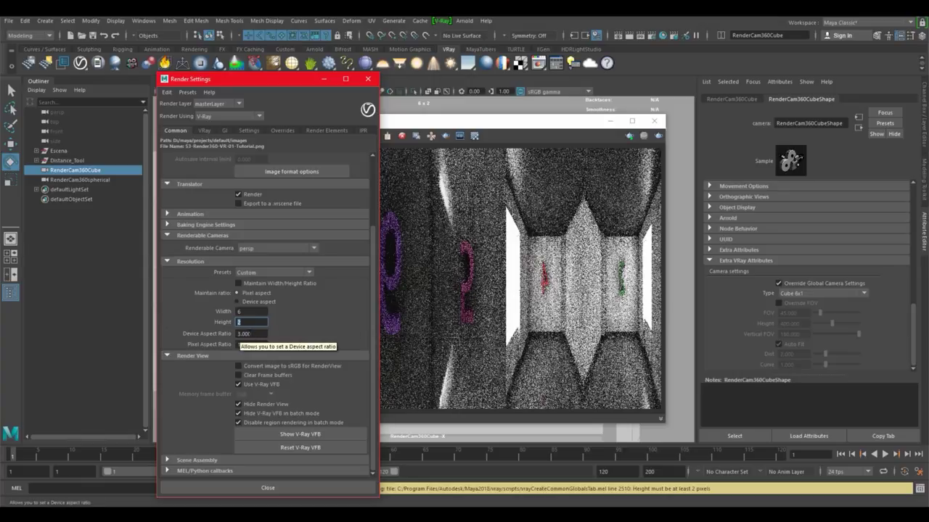
{"action": "left_click", "coordinate": [245, 311]}
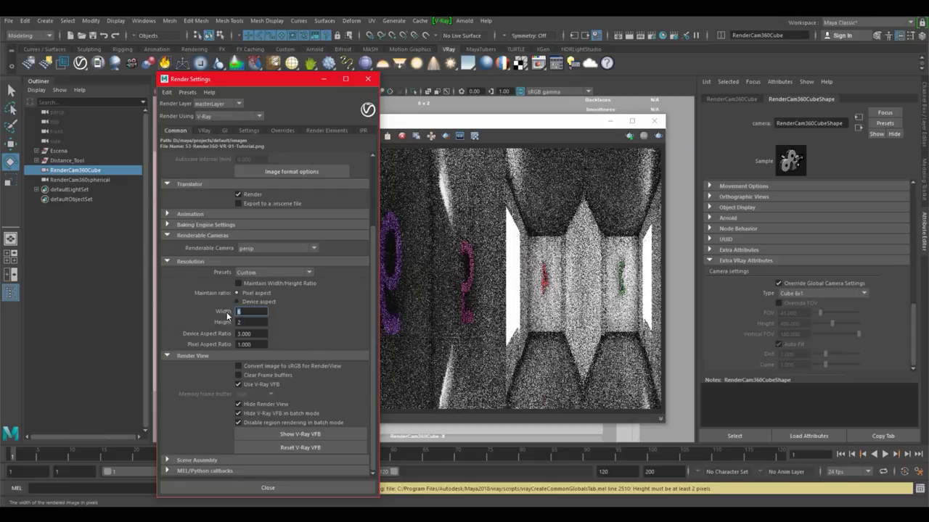
{"action": "type", "text": "12"}
{"action": "key", "text": "Return"}
Turn on Maintain Width/Height Ratio and set height 1920, making width 11520.
{"action": "left_click", "coordinate": [247, 334]}
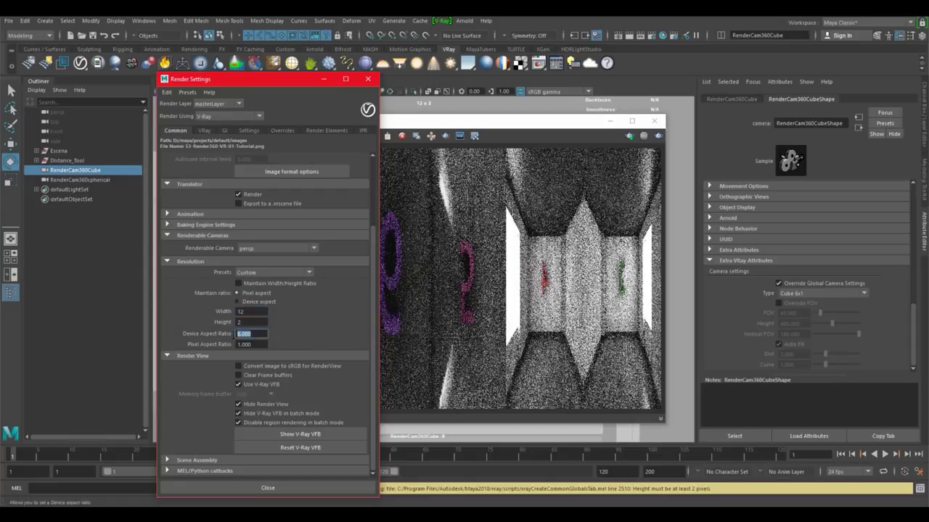
{"action": "left_click", "coordinate": [250, 344]}
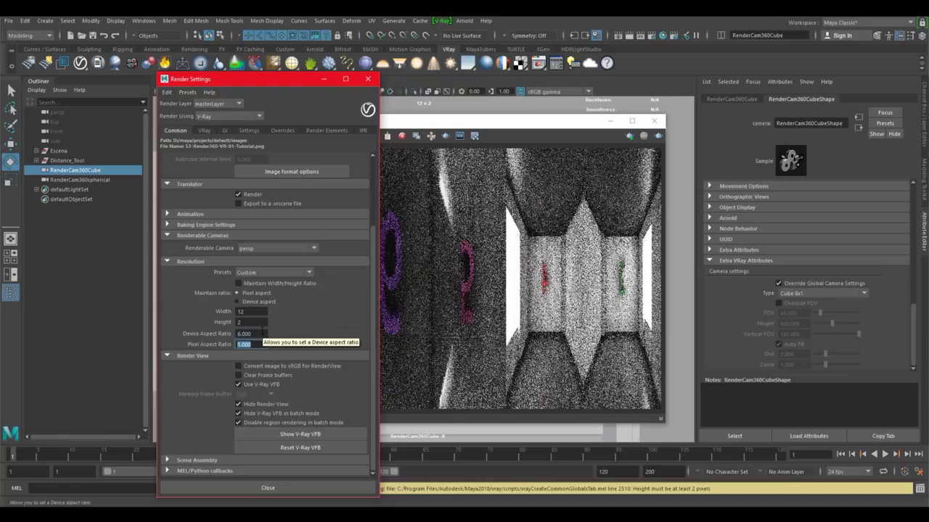
{"action": "left_click", "coordinate": [262, 333]}
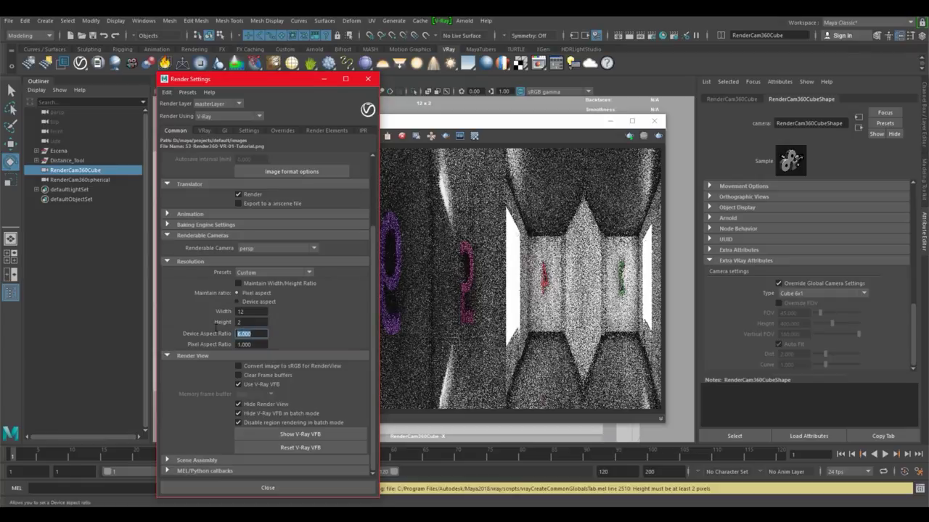
{"action": "left_click", "coordinate": [261, 285]}
{"action": "left_click", "coordinate": [260, 321]}
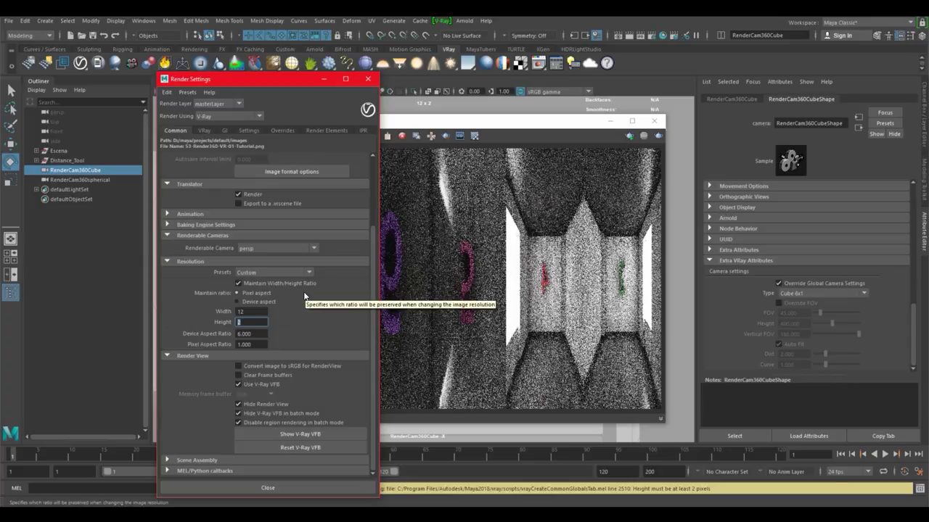
{"action": "type", "text": "1920"}
{"action": "key", "text": "Return"}
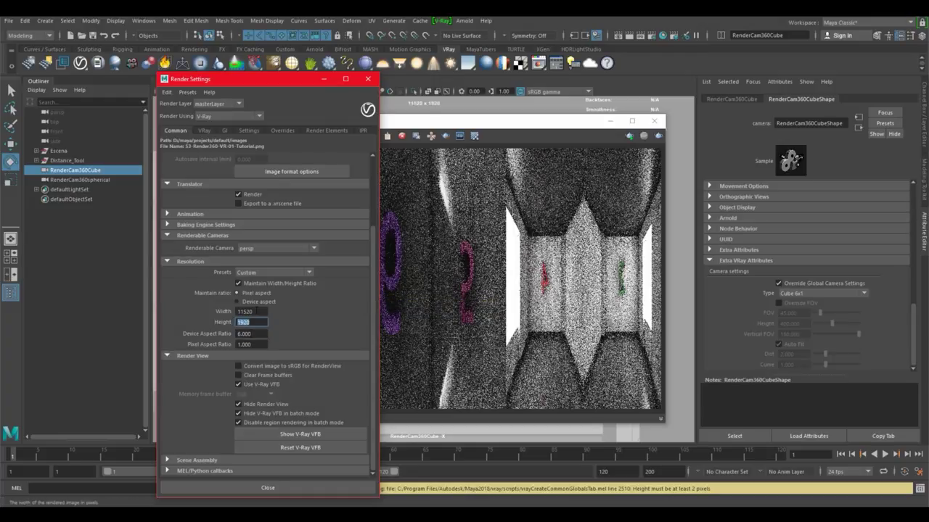
{"action": "left_click", "coordinate": [474, 136]}
Re-render at 11520 x 1920 and inspect the six-face strip in the effectsResult channel.
{"action": "mouse_move", "coordinate": [547, 118]}
{"action": "left_mouse_down"}
{"action": "mouse_move", "coordinate": [512, 112]}
{"action": "mouse_move", "coordinate": [532, 132]}
{"action": "left_mouse_up"}
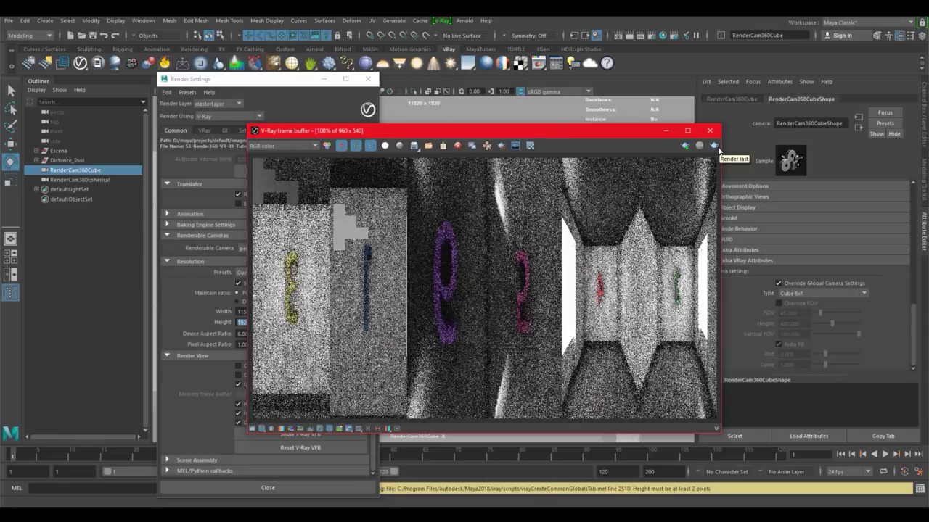
{"action": "left_click", "coordinate": [715, 145]}
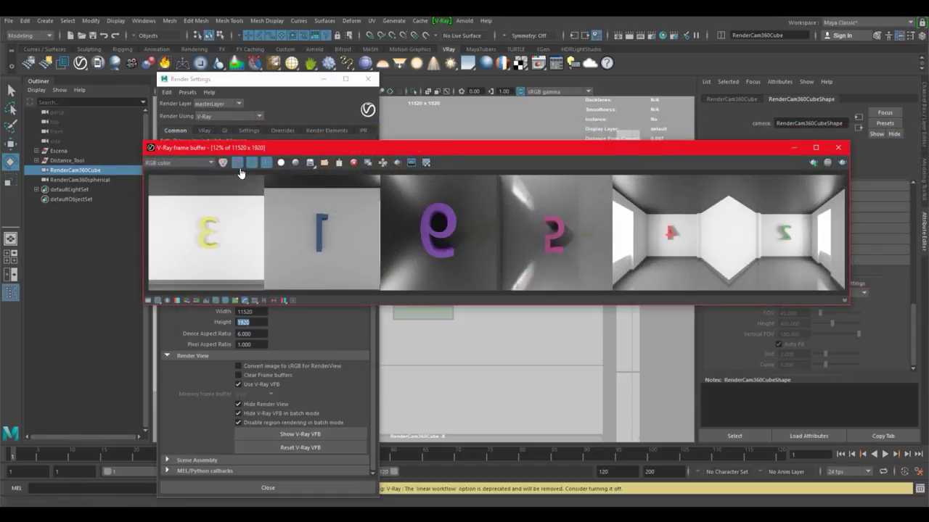
{"action": "left_click", "coordinate": [223, 163]}
{"action": "scroll", "coordinate": [328, 228], "scroll_direction": "up", "scroll_amount": 1}
{"action": "scroll", "coordinate": [328, 228], "scroll_direction": "up", "scroll_amount": 1}
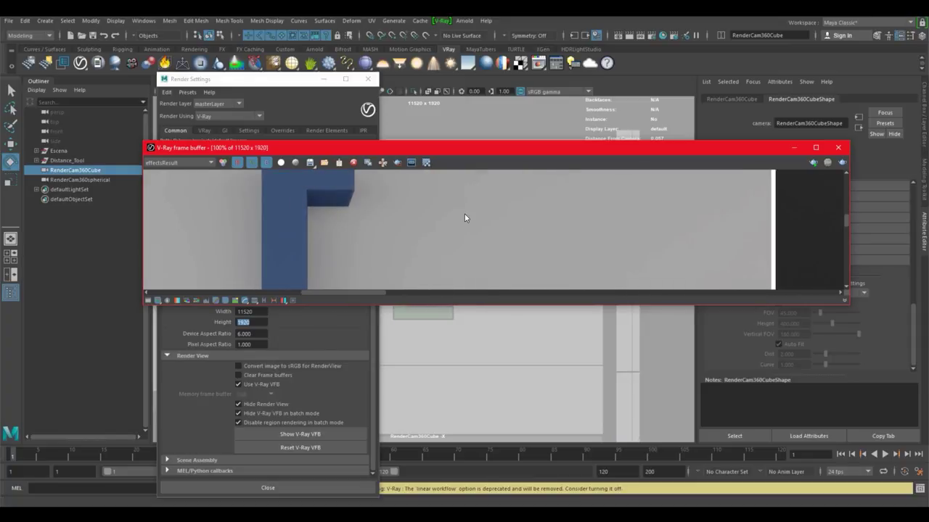
{"action": "middle_click_drag", "start_coordinate": [305, 210], "coordinate": [428, 215]}
{"action": "scroll", "coordinate": [427, 214], "scroll_direction": "down", "scroll_amount": 1}
{"action": "scroll", "coordinate": [427, 215], "scroll_direction": "down", "scroll_amount": 1}
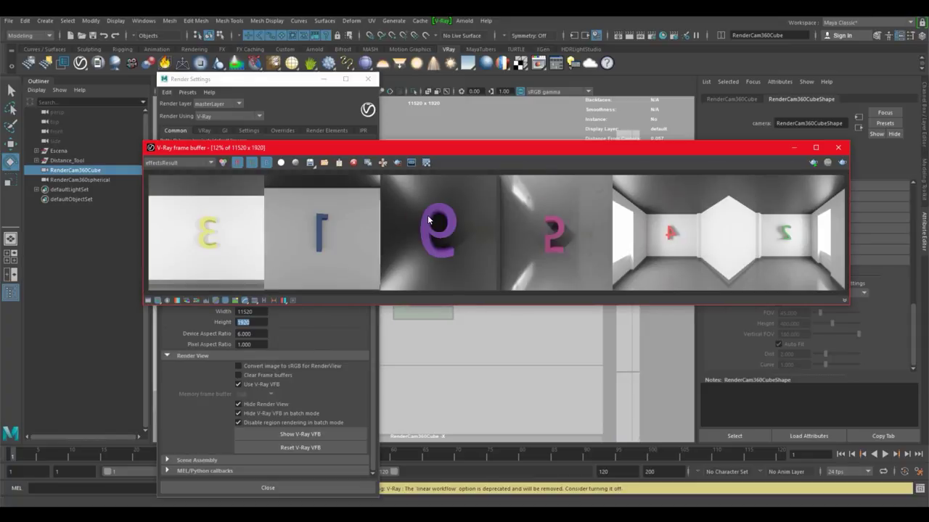
{"action": "left_click_drag", "start_coordinate": [486, 151], "coordinate": [465, 151]}
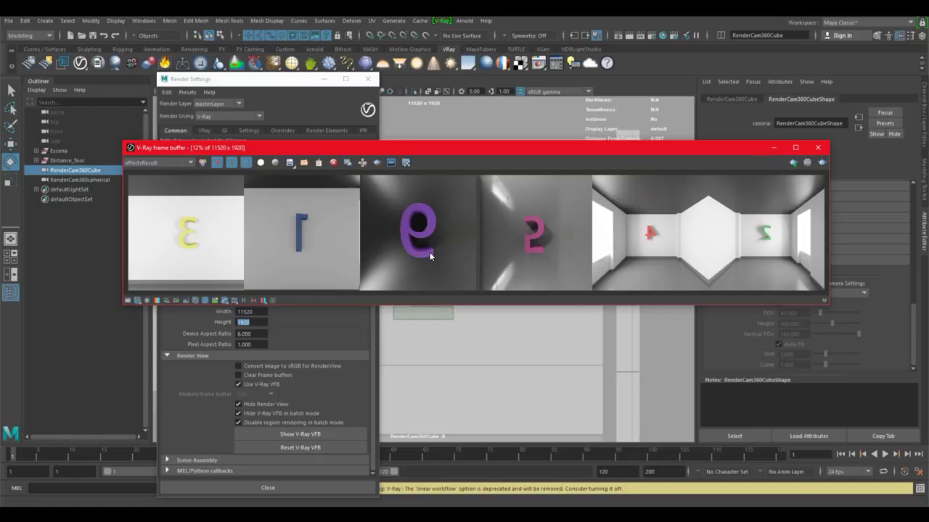
{"action": "left_click_drag", "start_coordinate": [430, 148], "coordinate": [399, 162]}
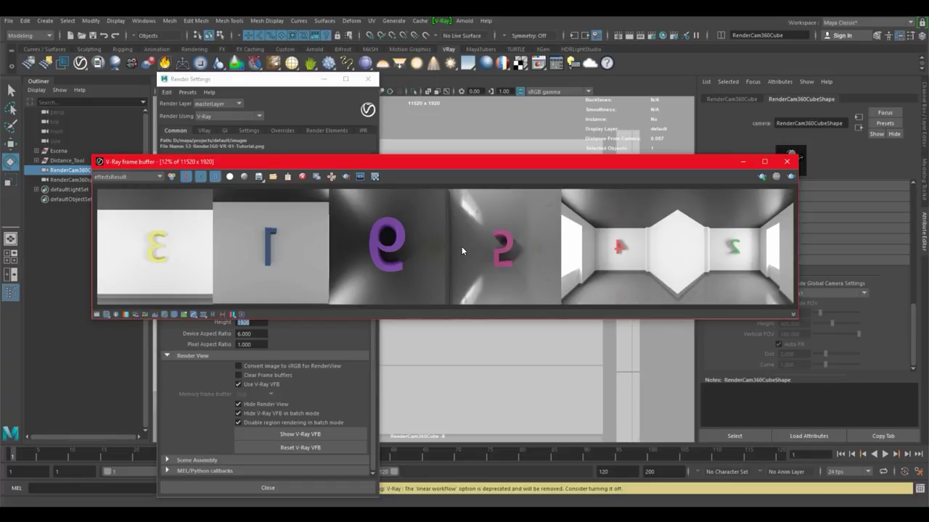
{"action": "mouse_move", "coordinate": [448, 163]}
{"action": "left_mouse_down"}
{"action": "mouse_move", "coordinate": [503, 90]}
{"action": "mouse_move", "coordinate": [480, 144]}
{"action": "left_mouse_up"}
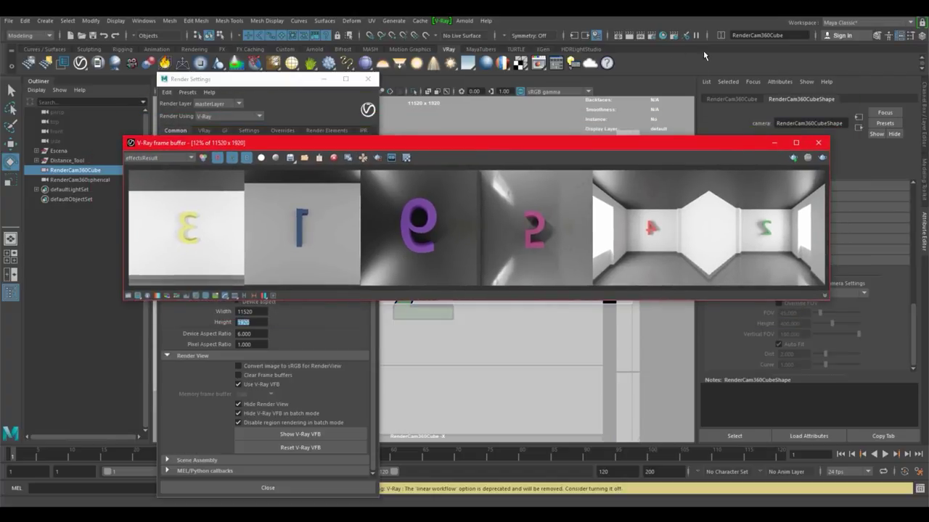
Close the frame buffer and add V-Ray Stereoscopic camera attributes to RenderCam360Cube.
{"action": "left_click", "coordinate": [818, 142]}
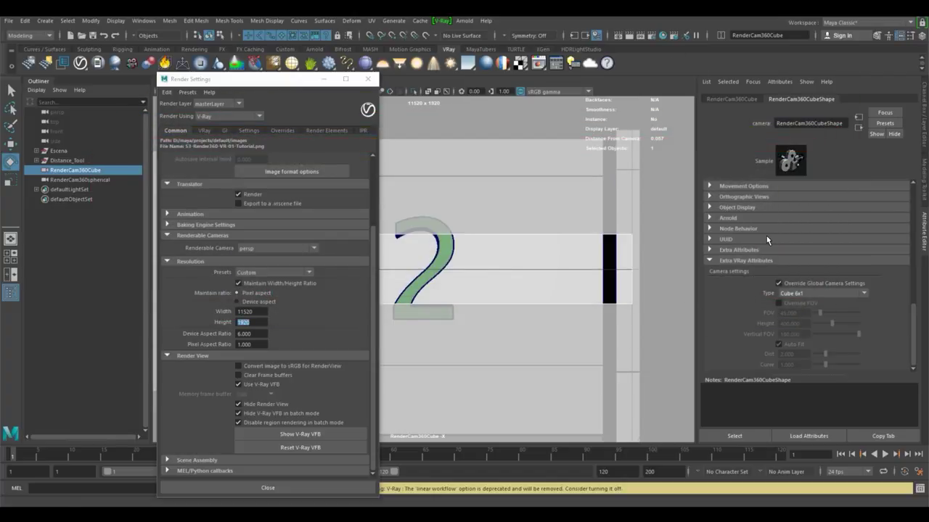
{"action": "left_click", "coordinate": [781, 82]}
{"action": "mouse_move", "coordinate": [805, 119]}
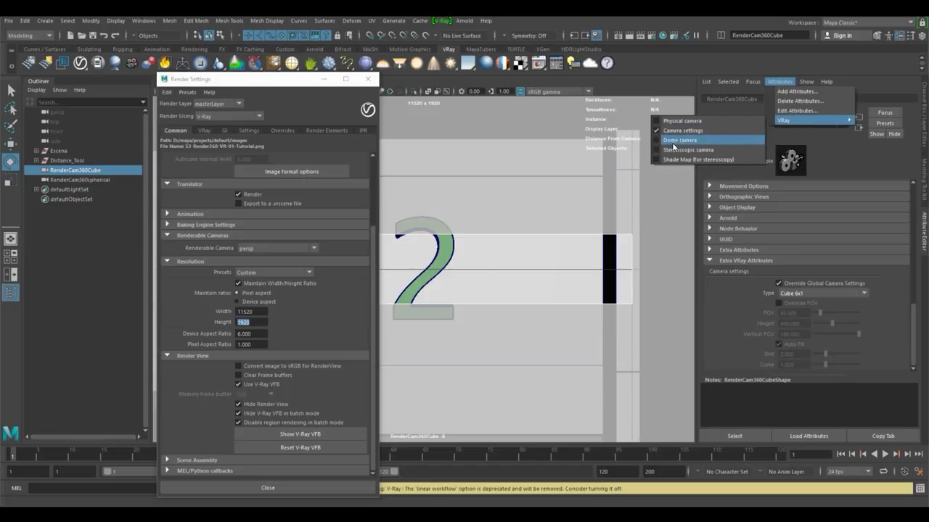
{"action": "left_click", "coordinate": [690, 150]}
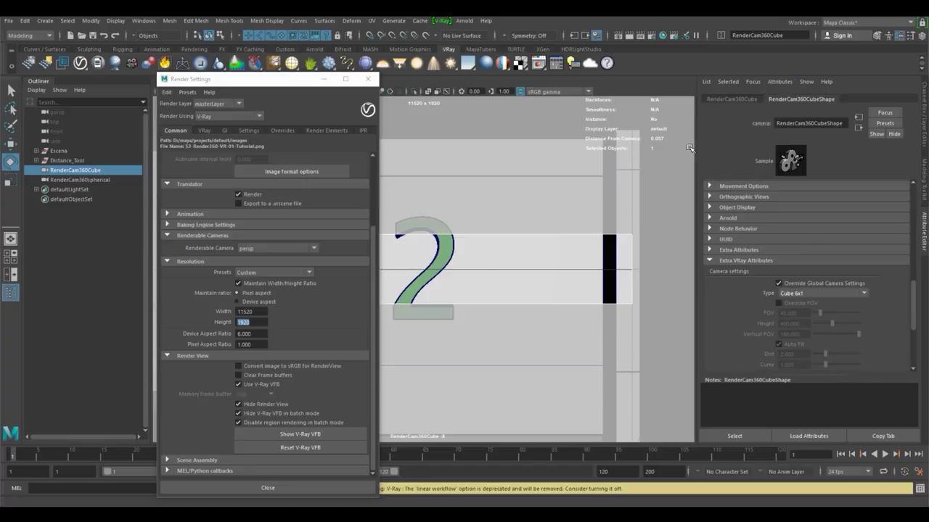
{"action": "left_click", "coordinate": [790, 84]}
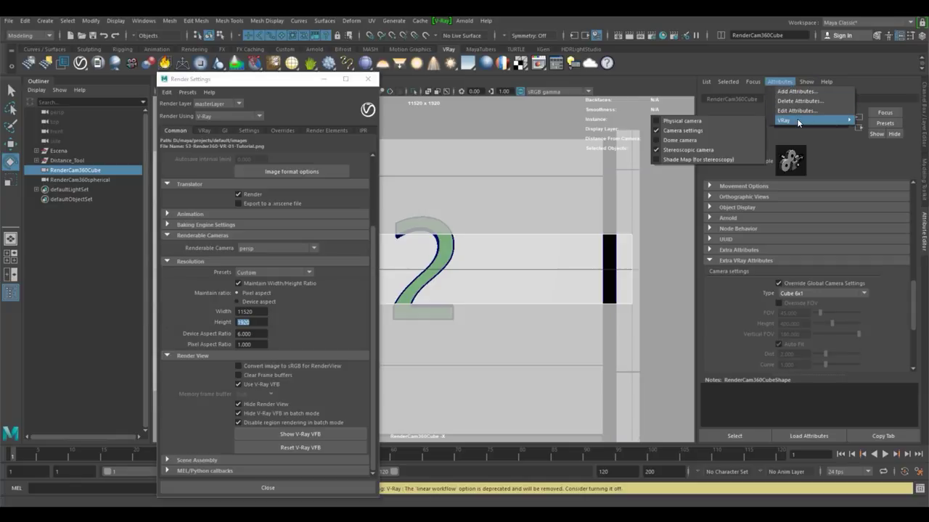
{"action": "mouse_move", "coordinate": [790, 120]}
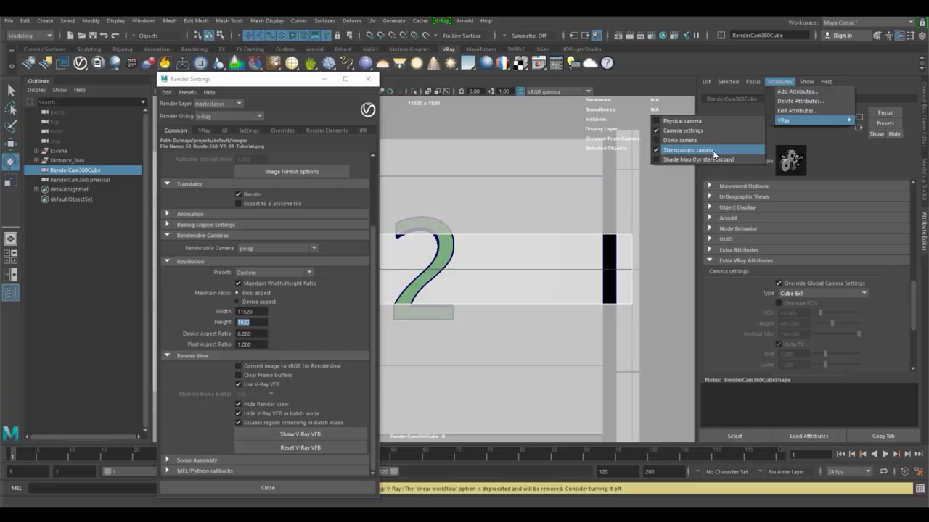
{"action": "left_click", "coordinate": [714, 150]}
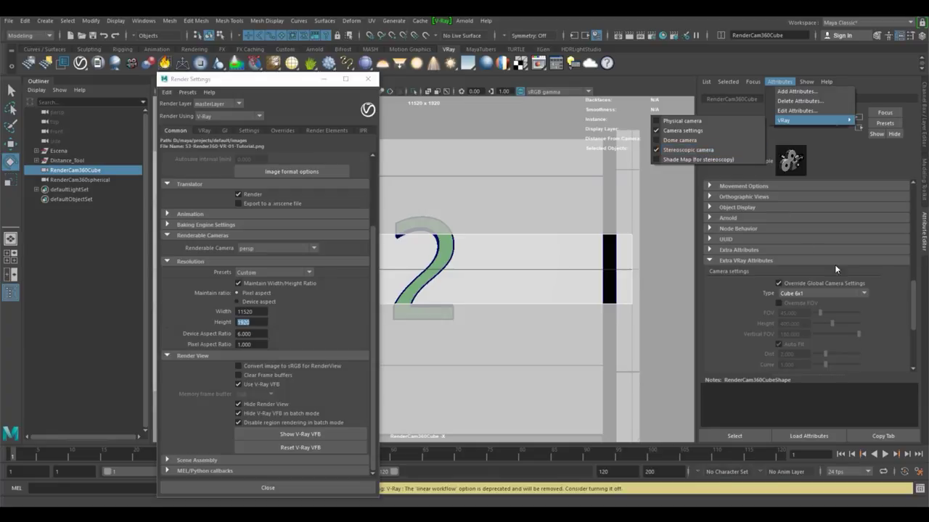
Keep Shift Both interocular method, both eyes and Side-By-Side layout, then render the stereo cube.
{"action": "scroll", "coordinate": [793, 319], "scroll_direction": "down", "scroll_amount": 5}
{"action": "left_click", "coordinate": [802, 306]}
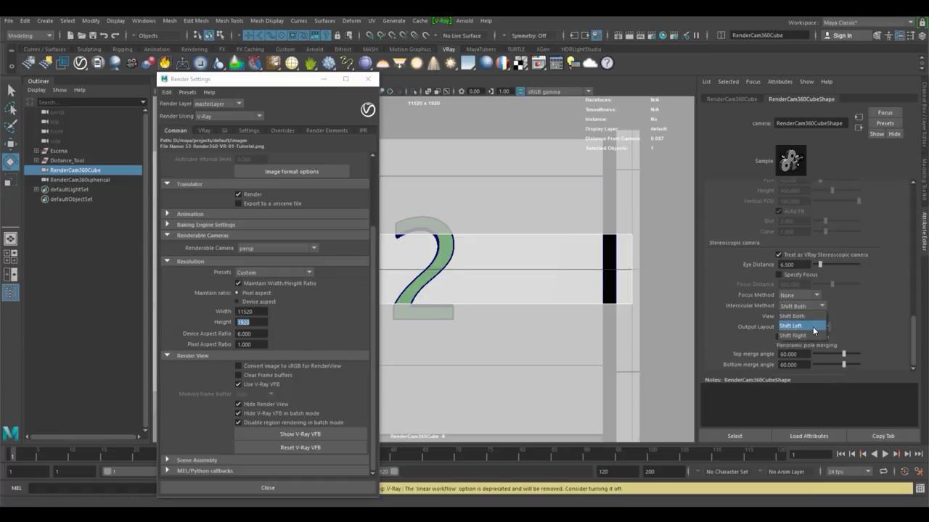
{"action": "left_click", "coordinate": [859, 312]}
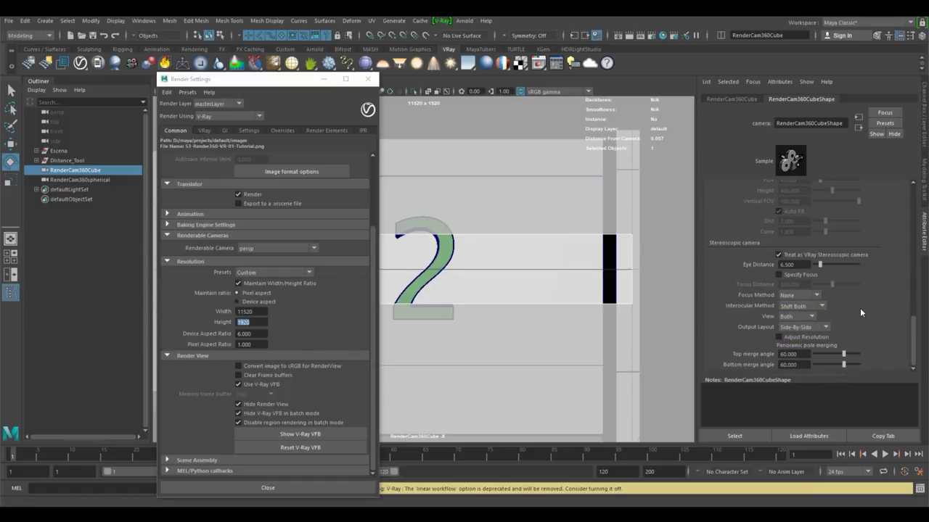
{"action": "left_click", "coordinate": [798, 317]}
{"action": "left_click", "coordinate": [798, 317]}
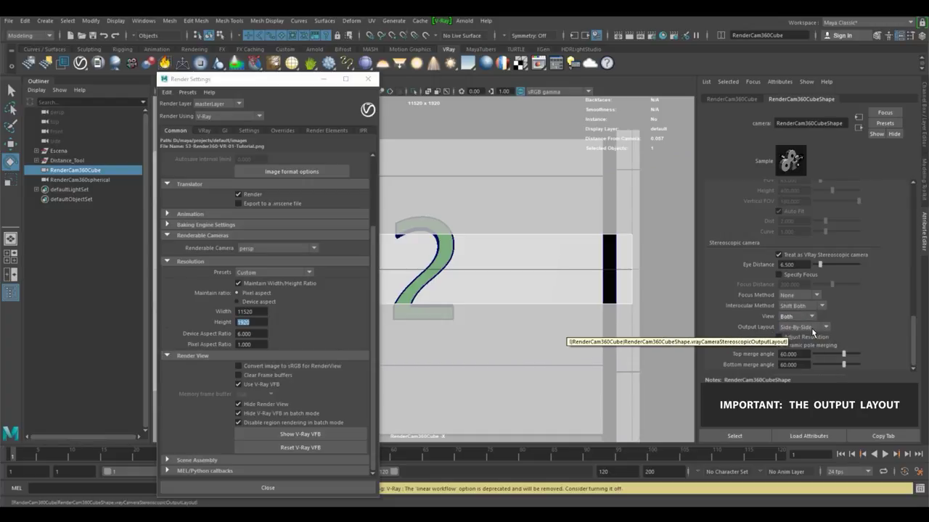
{"action": "left_click", "coordinate": [813, 332]}
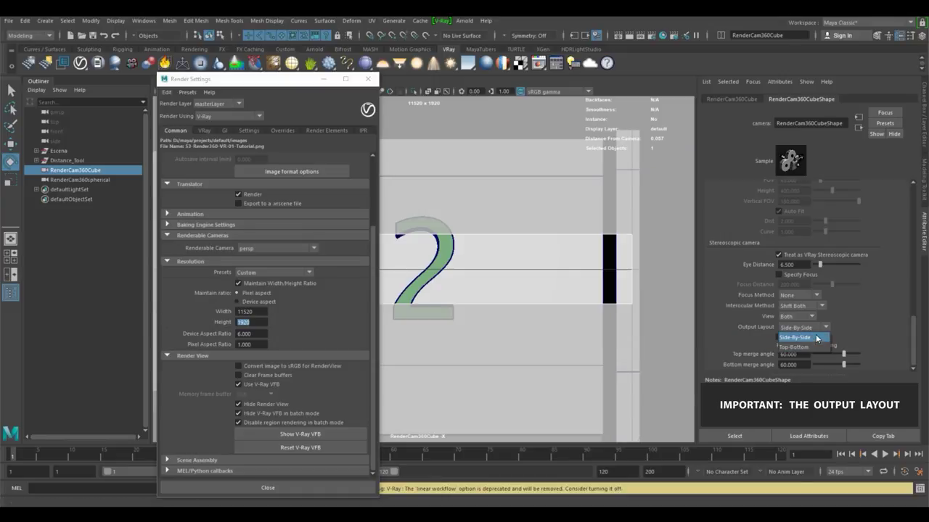
{"action": "left_click", "coordinate": [815, 338]}
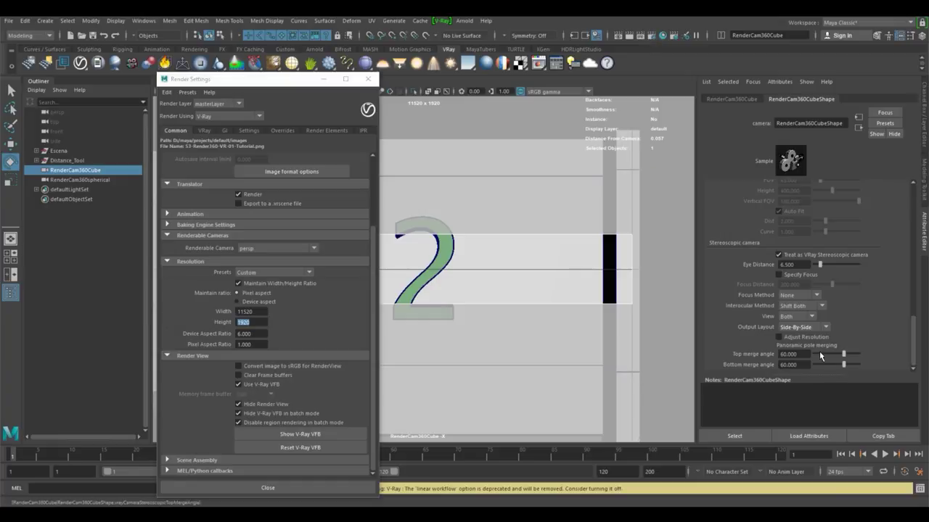
{"action": "left_click", "coordinate": [629, 38]}
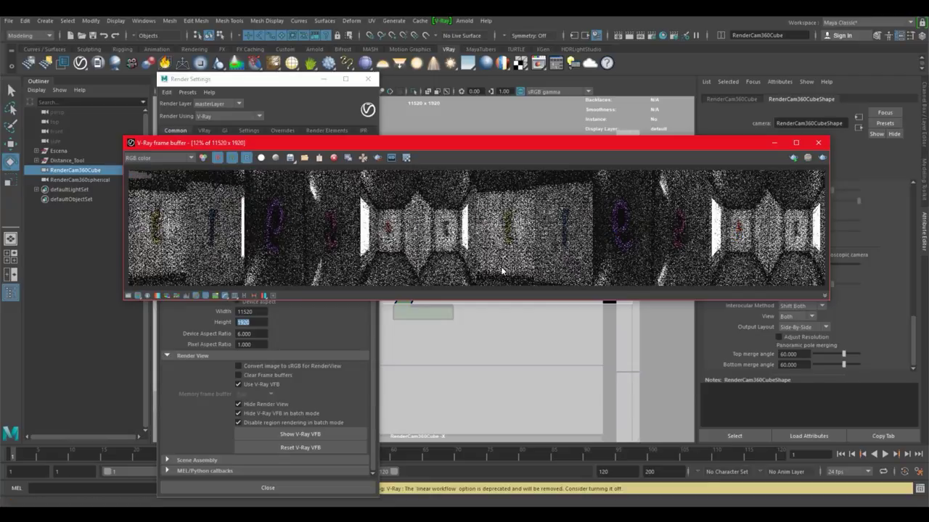
Unlock the width/height ratio and enter a 24 x 2 resolution proportion.
{"action": "left_click_drag", "start_coordinate": [592, 142], "coordinate": [712, 149]}
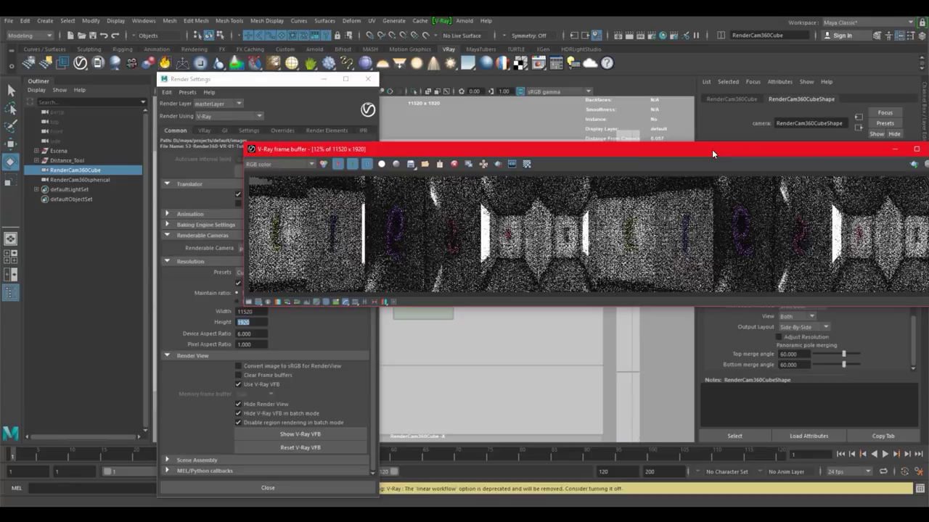
{"action": "left_click", "coordinate": [278, 333]}
{"action": "key", "text": "Tab"}
{"action": "key", "text": "Tab"}
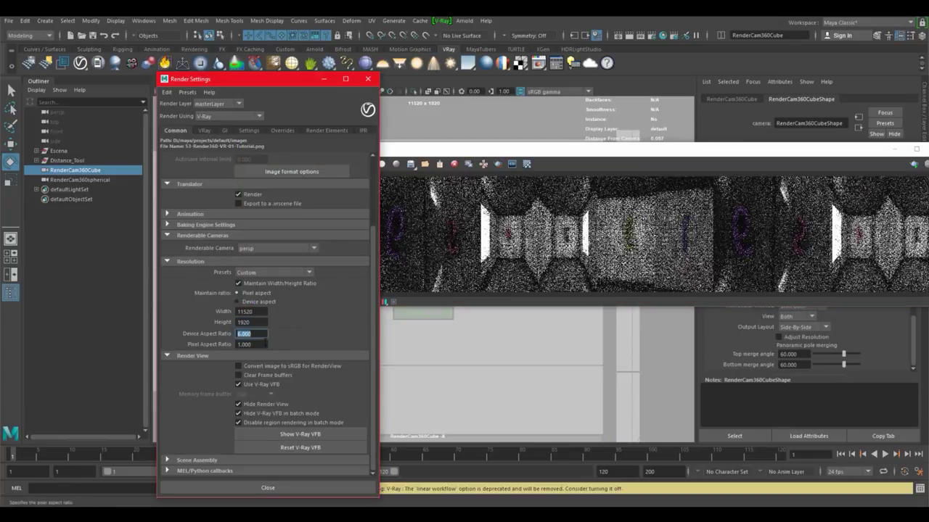
{"action": "left_click", "coordinate": [238, 283]}
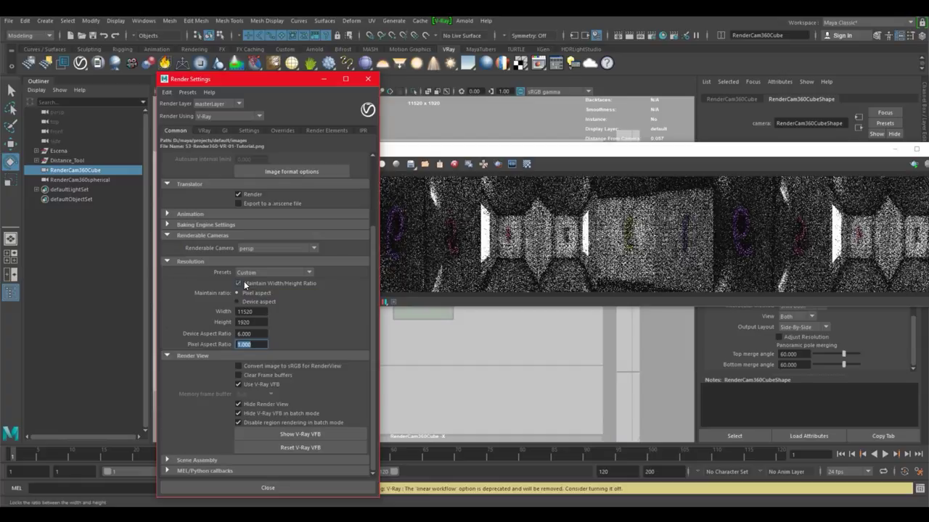
{"action": "key", "text": "Tab"}
{"action": "type", "text": "24"}
{"action": "key", "text": "Tab"}
{"action": "type", "text": "2"}
{"action": "key", "text": "Tab"}
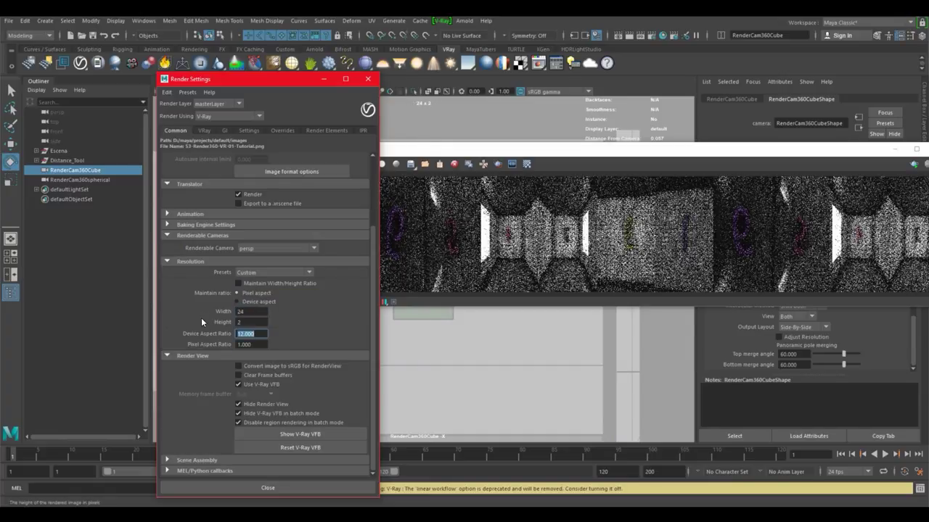
{"action": "key", "text": "Tab"}
Relock the ratio and set height 1920, giving width 23040.
{"action": "left_click", "coordinate": [253, 281]}
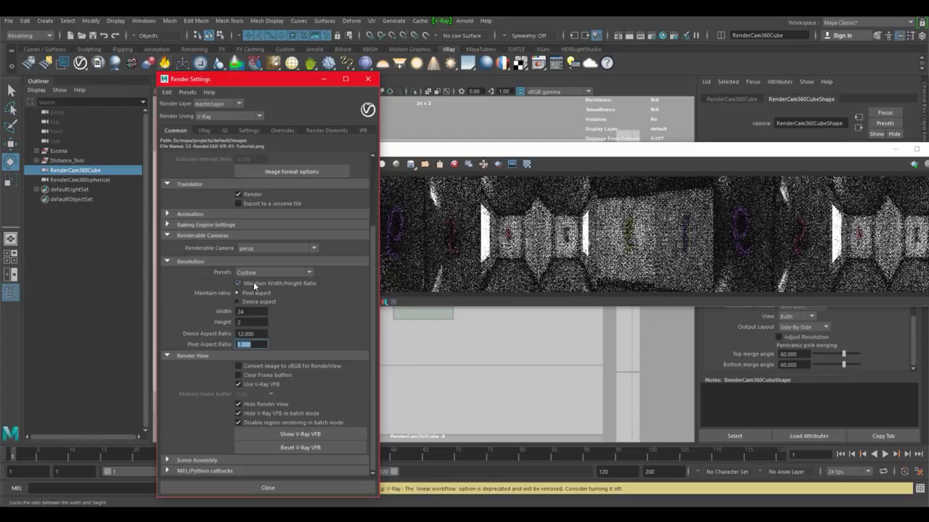
{"action": "key", "text": "shift+Tab"}
{"action": "key", "text": "shift+Tab"}
{"action": "key", "text": "Tab"}
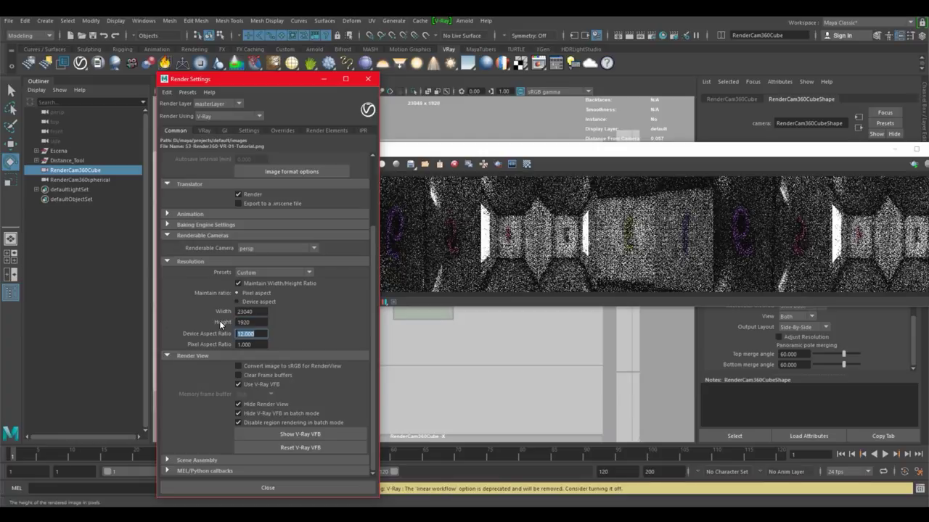
{"action": "key", "text": "shift+Tab"}
{"action": "key", "text": "shift+Tab"}
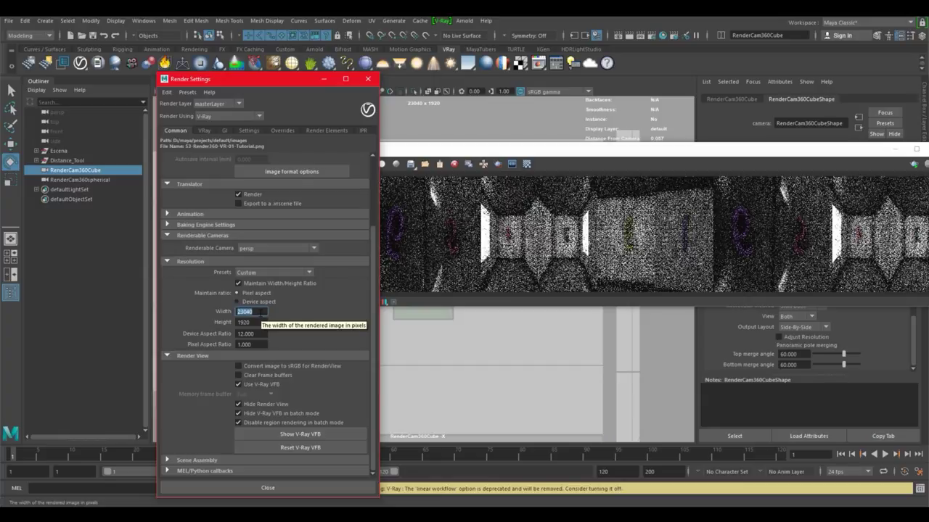
Re-render the stereo cube map at 23040 x 1920 and check the 6.500 eye distance.
{"action": "left_click_drag", "start_coordinate": [425, 148], "coordinate": [340, 146]}
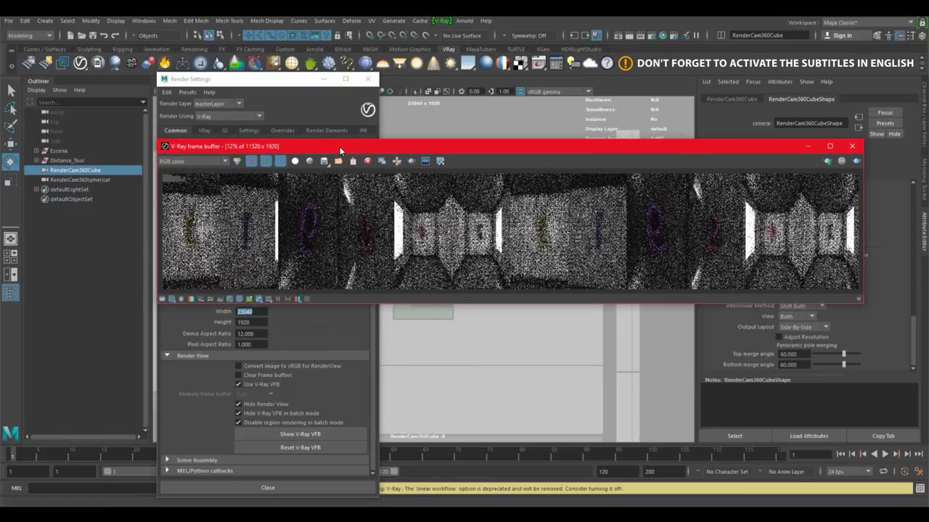
{"action": "mouse_move", "coordinate": [474, 151]}
{"action": "left_mouse_down"}
{"action": "mouse_move", "coordinate": [463, 132]}
{"action": "mouse_move", "coordinate": [465, 145]}
{"action": "left_mouse_up"}
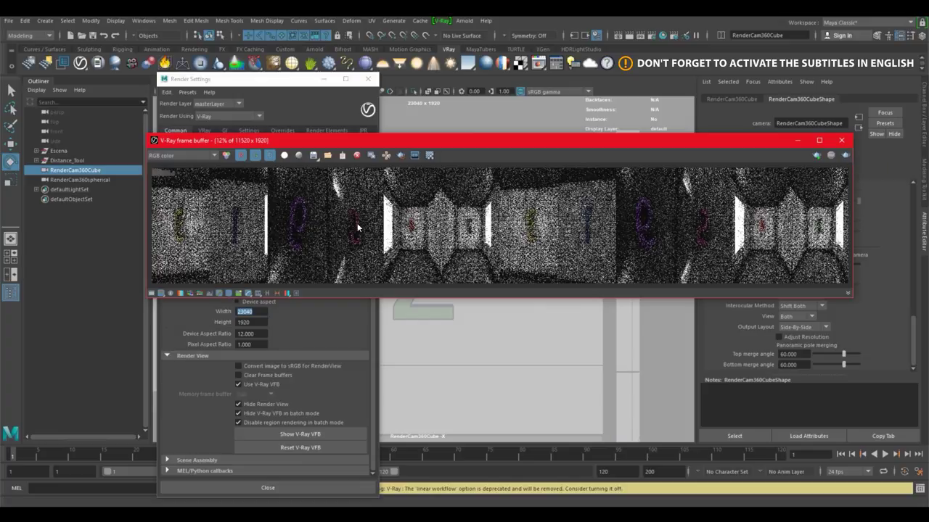
{"action": "left_click", "coordinate": [845, 156]}
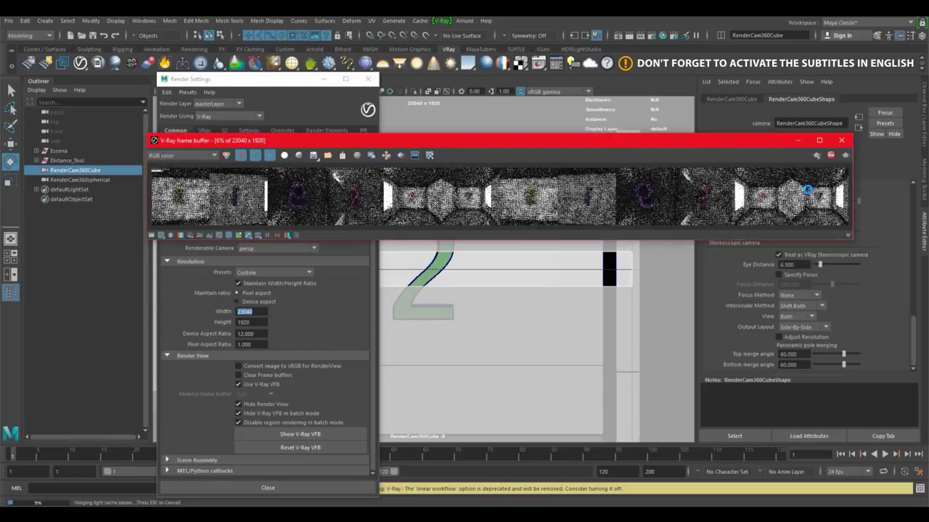
{"action": "left_click_drag", "start_coordinate": [394, 142], "coordinate": [362, 179]}
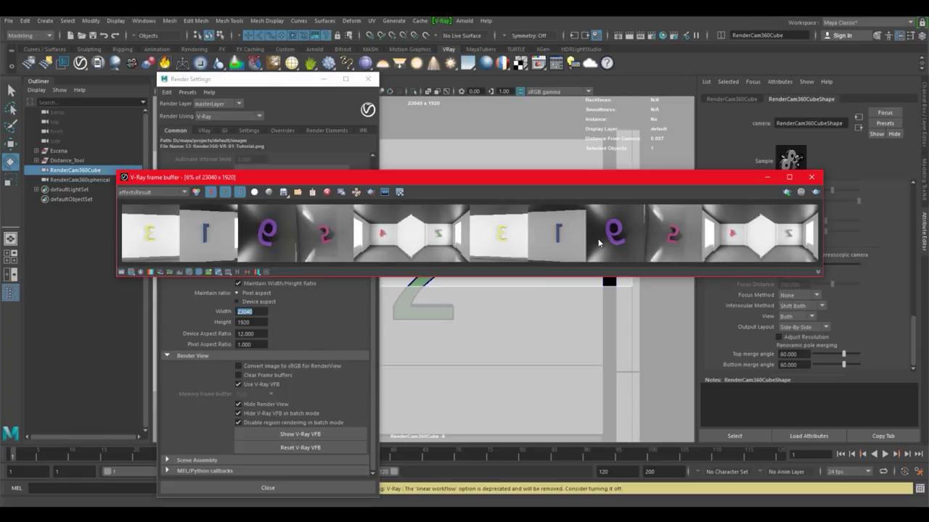
{"action": "left_click_drag", "start_coordinate": [673, 177], "coordinate": [598, 140]}
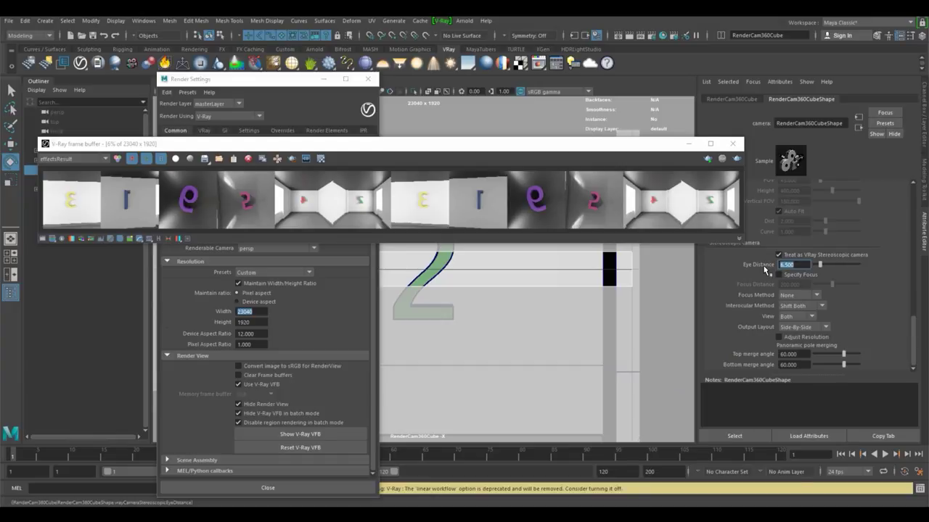
{"action": "left_click", "coordinate": [789, 265]}
{"action": "left_click_drag", "start_coordinate": [454, 145], "coordinate": [494, 176]}
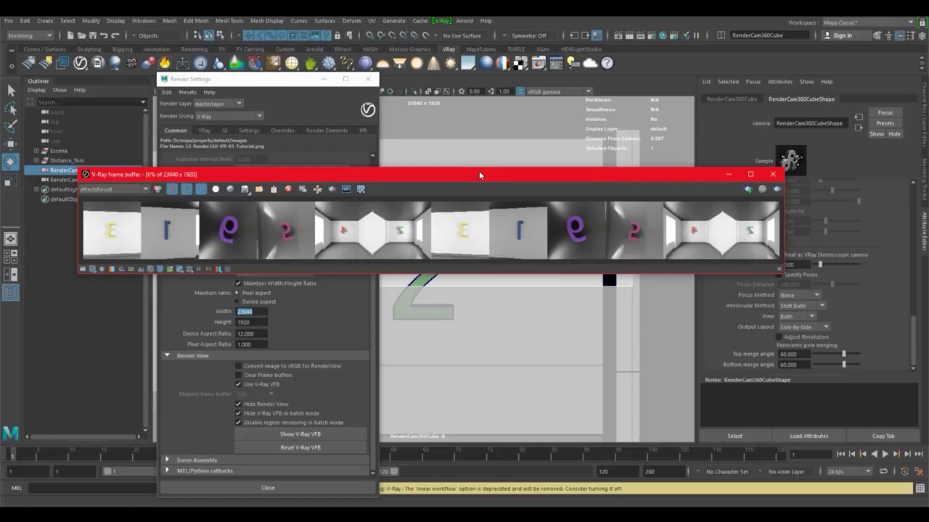
{"action": "left_click_drag", "start_coordinate": [479, 175], "coordinate": [491, 186]}
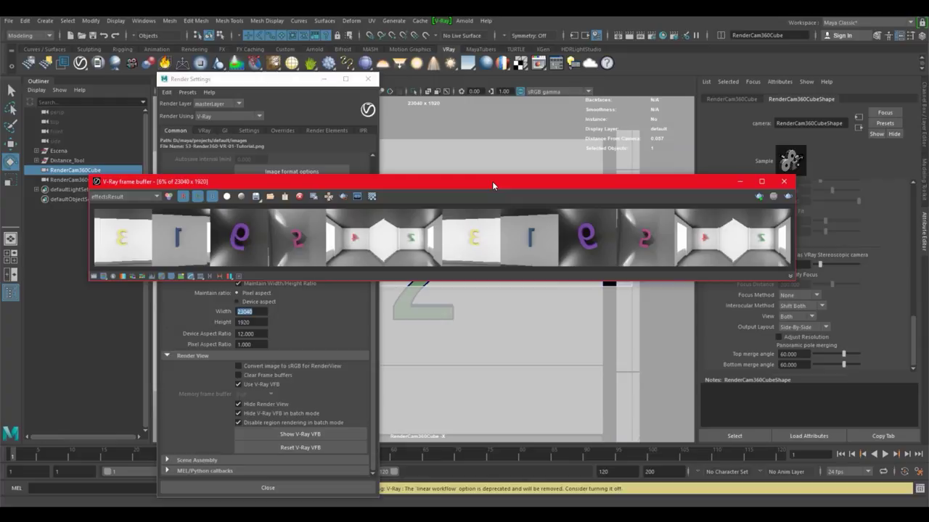
{"action": "left_click_drag", "start_coordinate": [492, 186], "coordinate": [485, 171]}
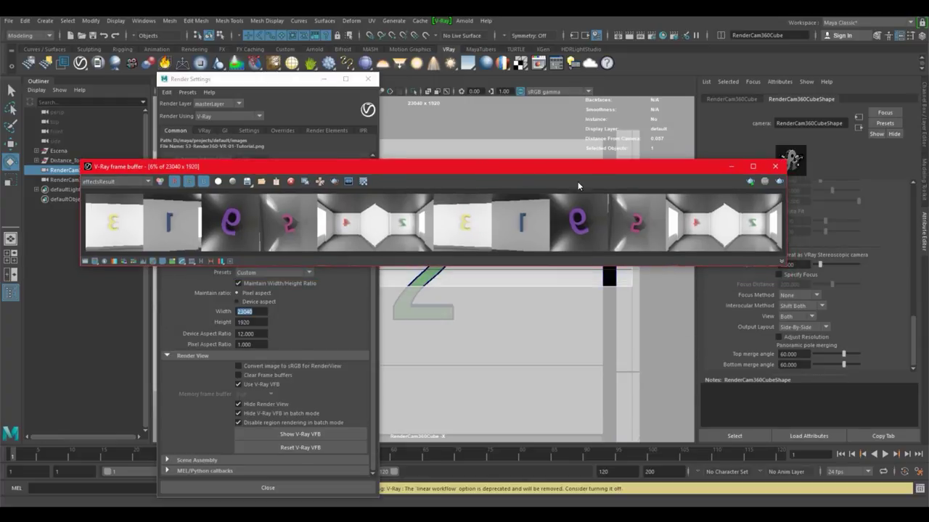
{"action": "left_click_drag", "start_coordinate": [599, 168], "coordinate": [586, 162]}
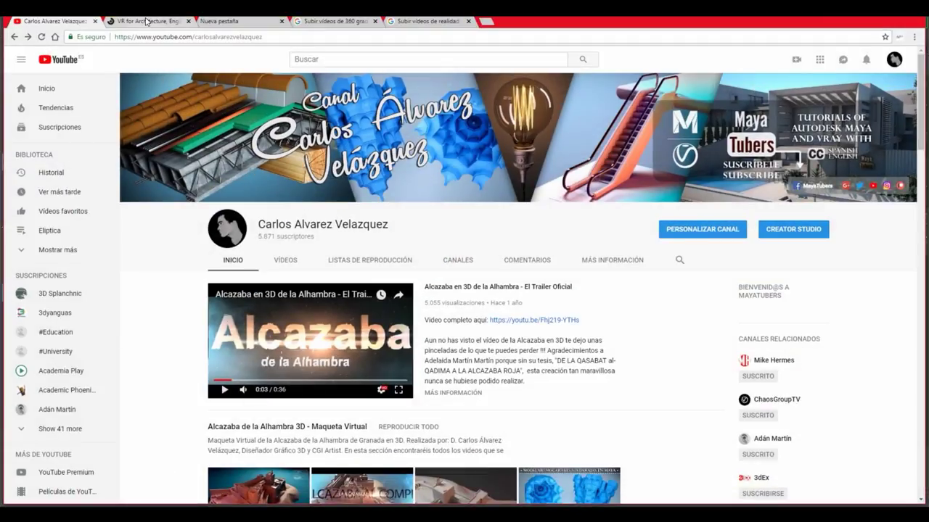
Switch to the IrisVR tab and go to the Scope Library through the account menu.
{"action": "left_click", "coordinate": [148, 22]}
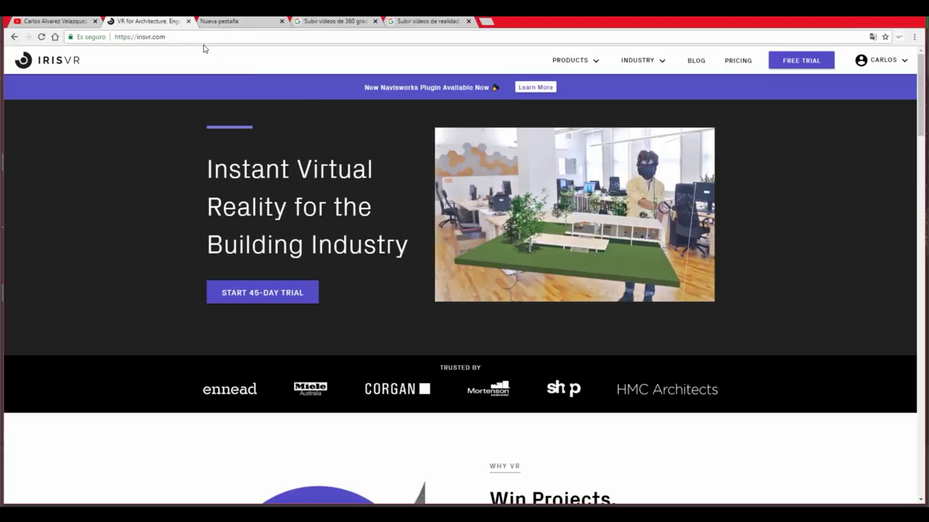
{"action": "left_click_drag", "start_coordinate": [166, 36], "coordinate": [125, 36]}
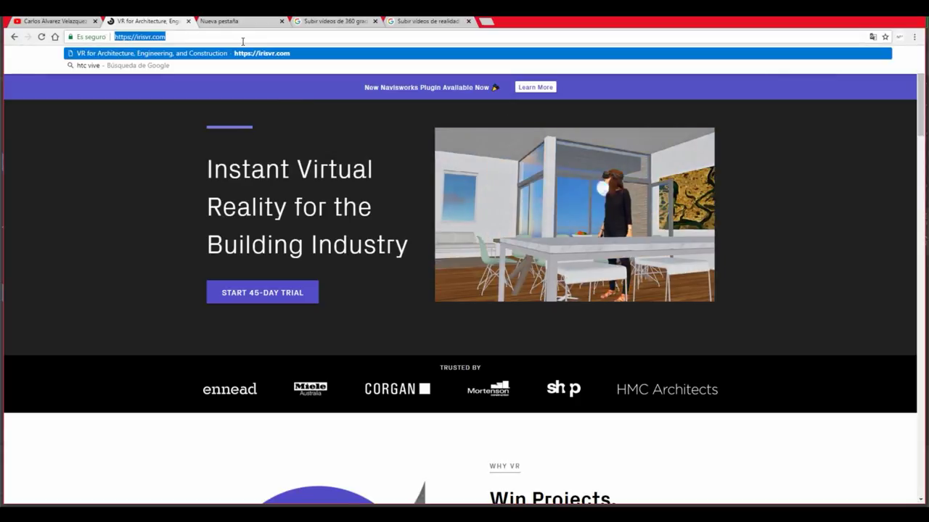
{"action": "left_click", "coordinate": [238, 36]}
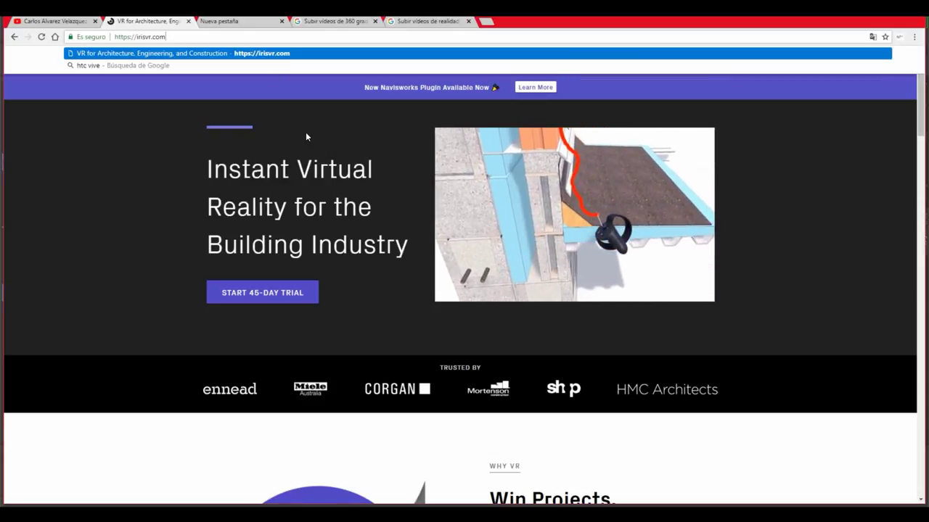
{"action": "left_click", "coordinate": [127, 183]}
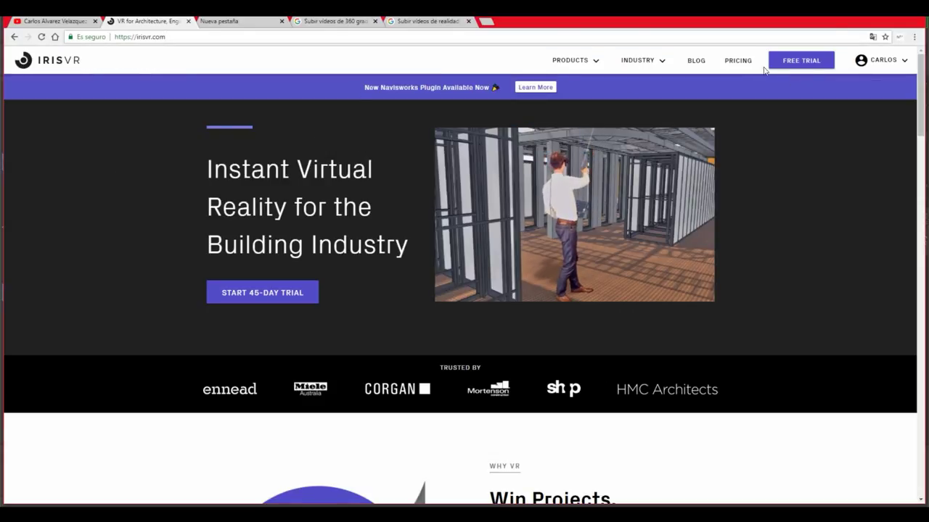
{"action": "left_click", "coordinate": [905, 62]}
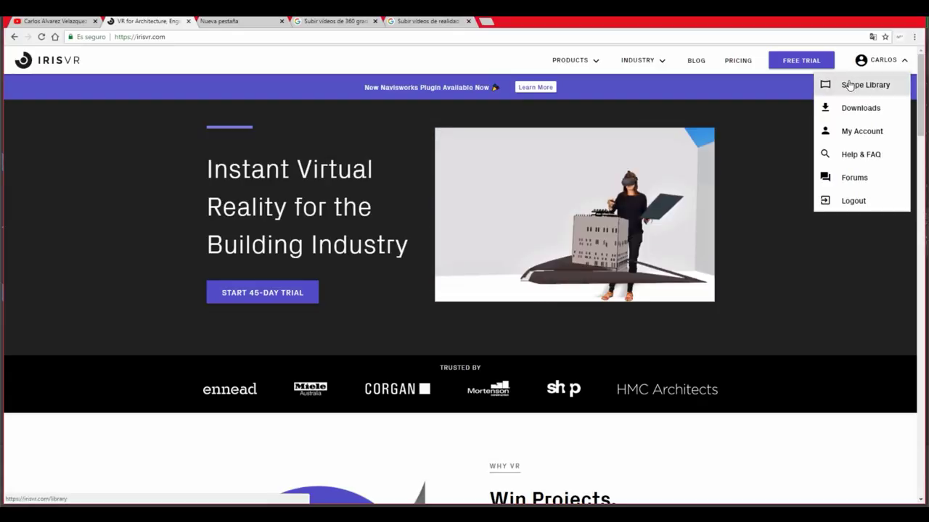
{"action": "left_click", "coordinate": [849, 85]}
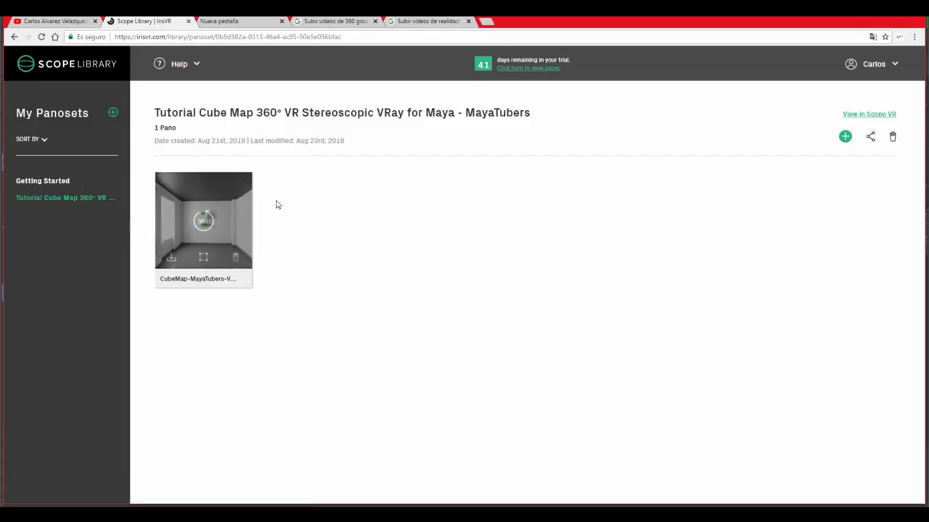
View the room panorama full screen in 360°, look around toward the window wall, then close it.
{"action": "left_click", "coordinate": [204, 222]}
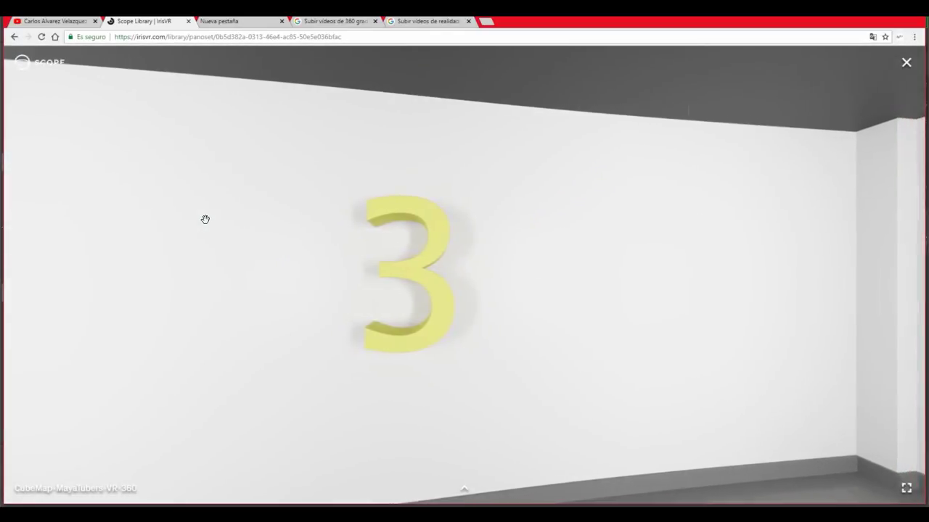
{"action": "left_click", "coordinate": [906, 487]}
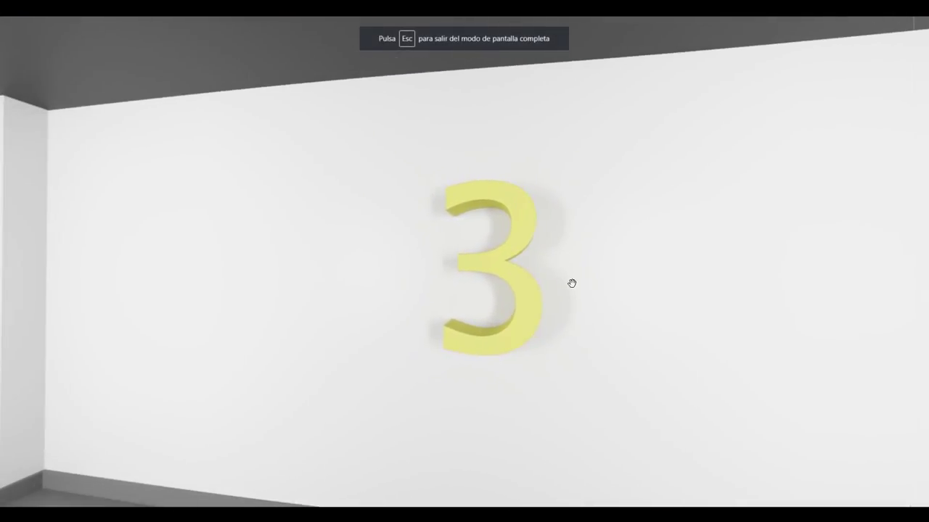
{"action": "left_click_drag", "start_coordinate": [454, 292], "coordinate": [779, 300]}
{"action": "left_click_drag", "start_coordinate": [708, 301], "coordinate": [788, 301]}
{"action": "mouse_move", "coordinate": [475, 334]}
{"action": "left_mouse_down"}
{"action": "mouse_move", "coordinate": [607, 317]}
{"action": "mouse_move", "coordinate": [537, 313]}
{"action": "mouse_move", "coordinate": [469, 324]}
{"action": "left_mouse_up"}
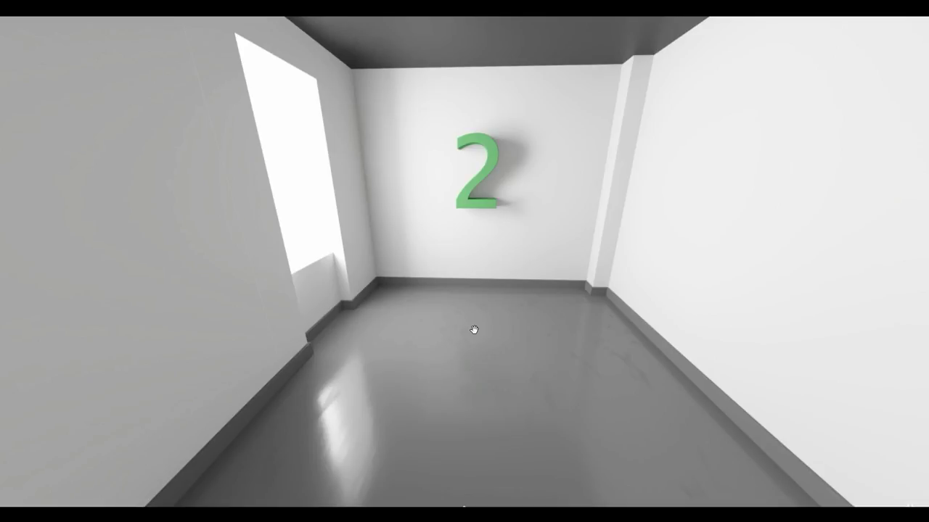
{"action": "key", "text": "Escape"}
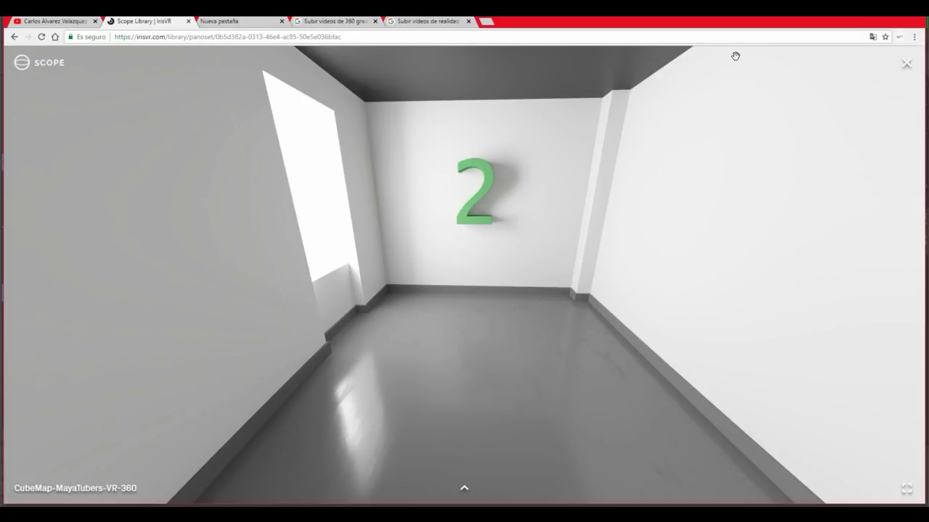
{"action": "left_click", "coordinate": [919, 62]}
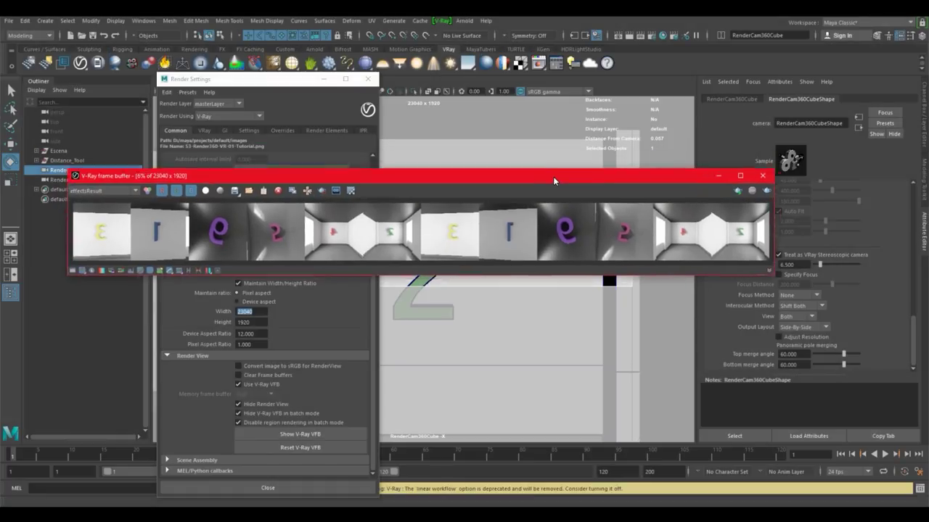
Close the cube camera's render preview and select the RenderCam360spherical camera.
{"action": "left_click_drag", "start_coordinate": [552, 163], "coordinate": [569, 186]}
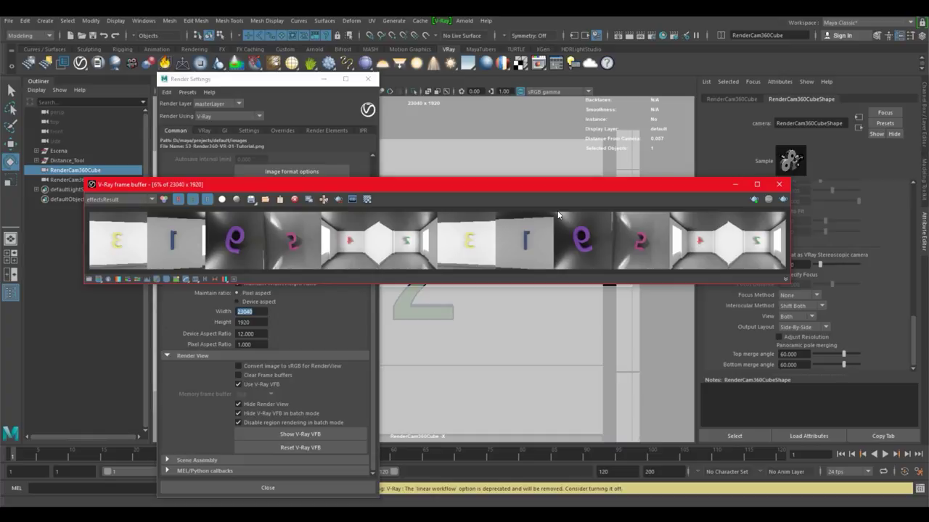
{"action": "left_click_drag", "start_coordinate": [570, 187], "coordinate": [547, 154]}
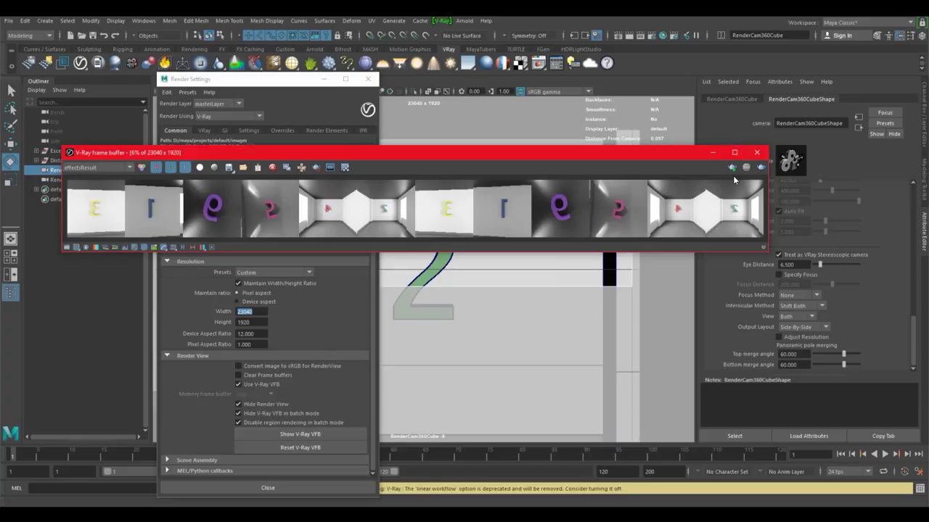
{"action": "left_click_drag", "start_coordinate": [651, 151], "coordinate": [592, 187]}
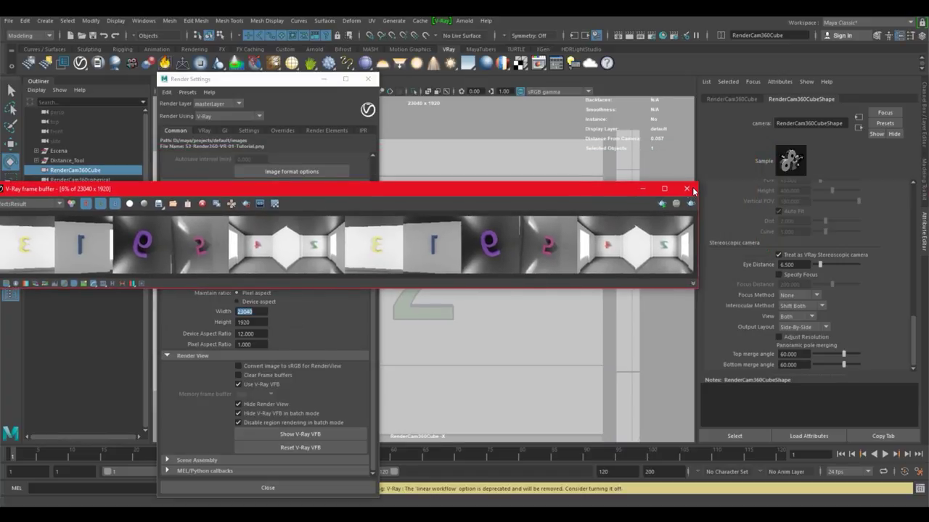
{"action": "left_click", "coordinate": [686, 190]}
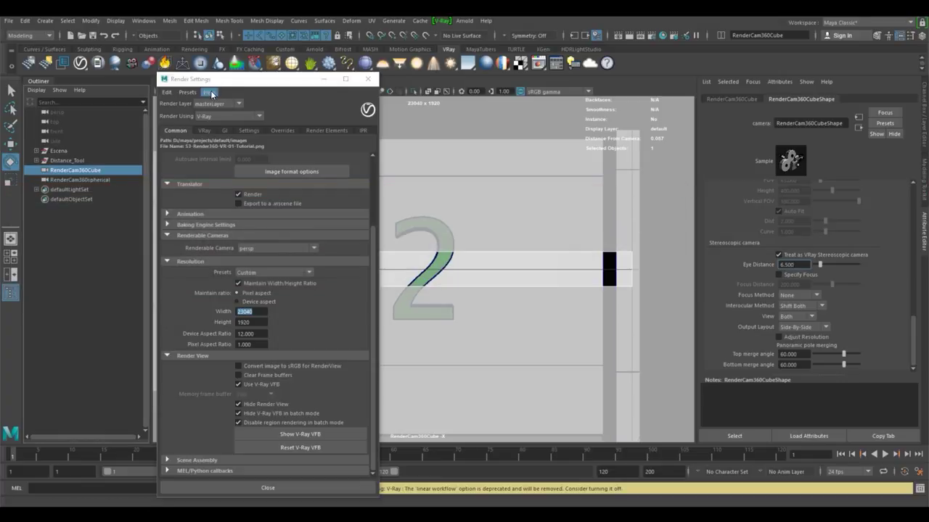
{"action": "left_click_drag", "start_coordinate": [227, 82], "coordinate": [388, 58]}
{"action": "left_click", "coordinate": [108, 180]}
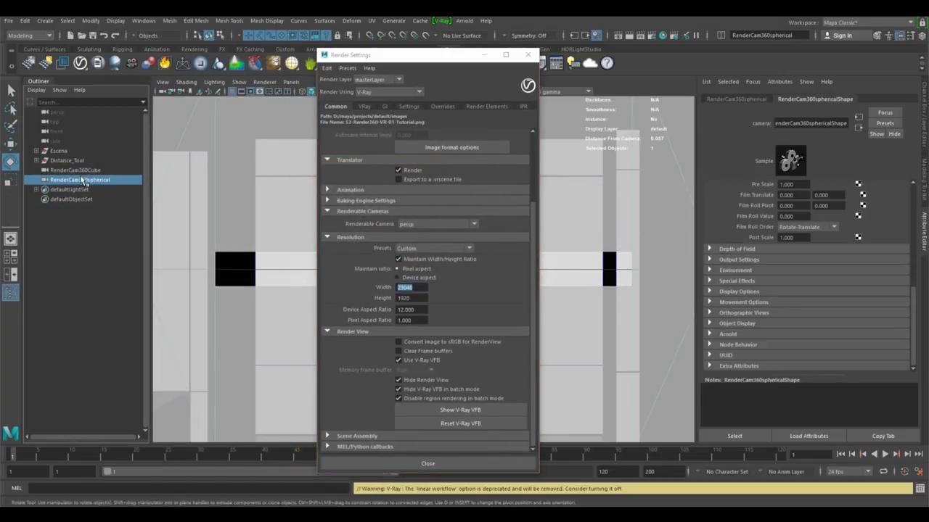
{"action": "left_click_drag", "start_coordinate": [453, 55], "coordinate": [392, 46]}
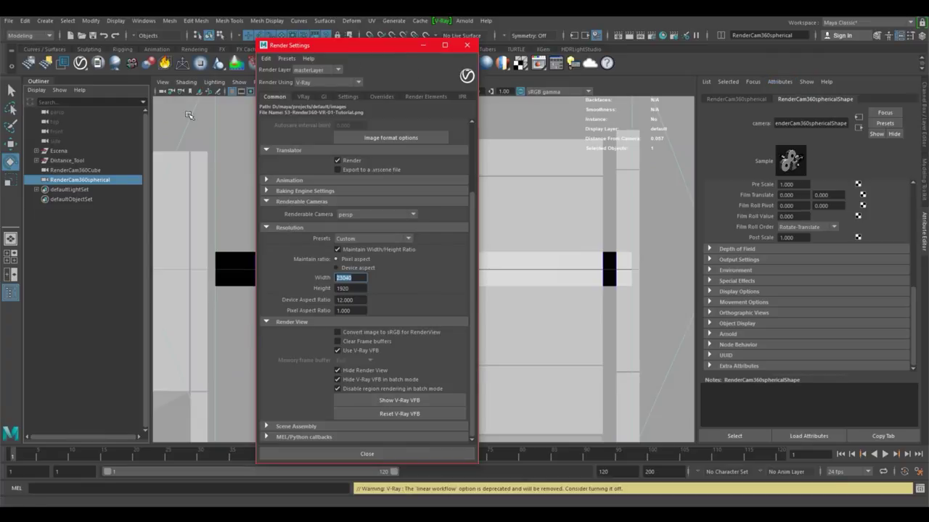
Reselect RenderCam360Cube, start a fresh 23040 x 1920 render, then close the preview.
{"action": "left_click", "coordinate": [164, 95]}
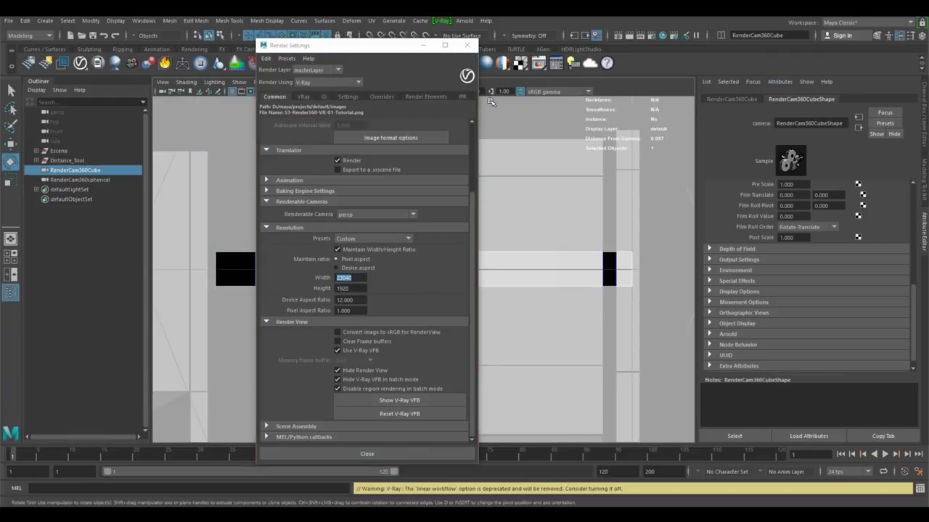
{"action": "left_click", "coordinate": [368, 54]}
{"action": "left_click_drag", "start_coordinate": [368, 55], "coordinate": [359, 53]}
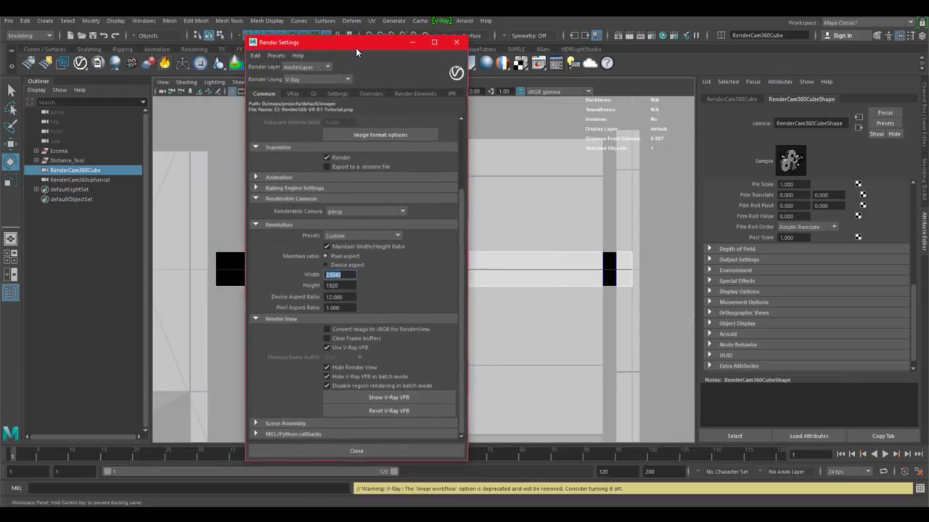
{"action": "left_click", "coordinate": [630, 35]}
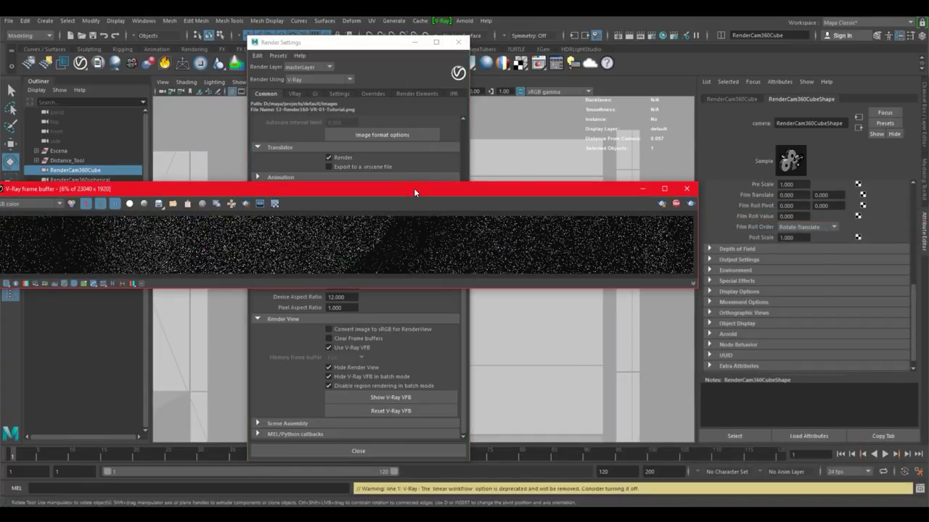
{"action": "left_click_drag", "start_coordinate": [417, 193], "coordinate": [577, 197]}
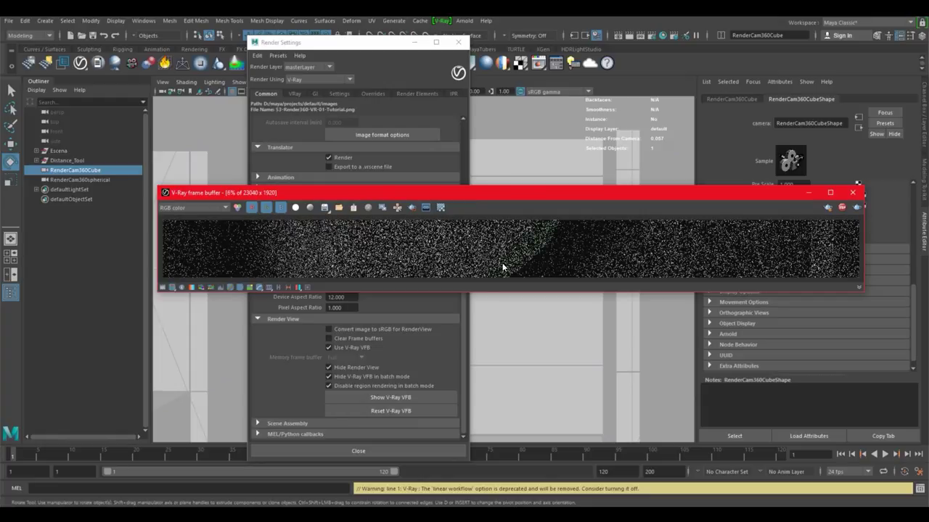
{"action": "mouse_move", "coordinate": [682, 193]}
{"action": "left_mouse_down"}
{"action": "mouse_move", "coordinate": [653, 151]}
{"action": "mouse_move", "coordinate": [700, 158]}
{"action": "left_mouse_up"}
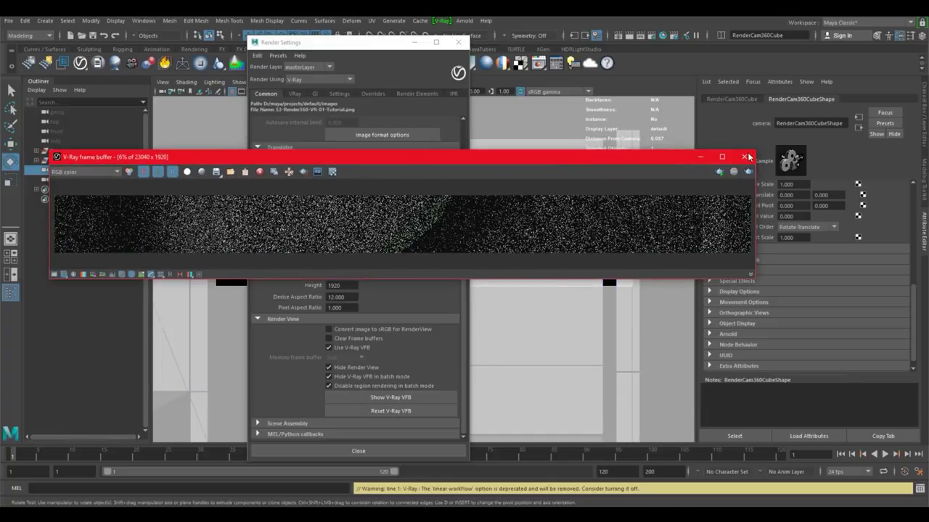
{"action": "left_click", "coordinate": [747, 156]}
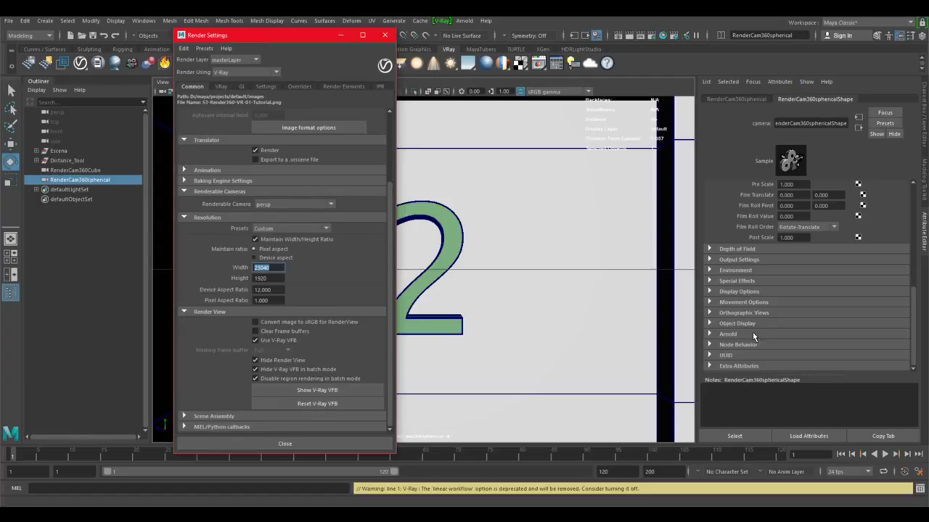
Add the V-Ray Camera settings attribute group to the RenderCam360spherical camera.
{"action": "left_click", "coordinate": [744, 365]}
{"action": "scroll", "coordinate": [746, 363], "scroll_direction": "down", "scroll_amount": 2}
{"action": "scroll", "coordinate": [746, 363], "scroll_direction": "down", "scroll_amount": 1}
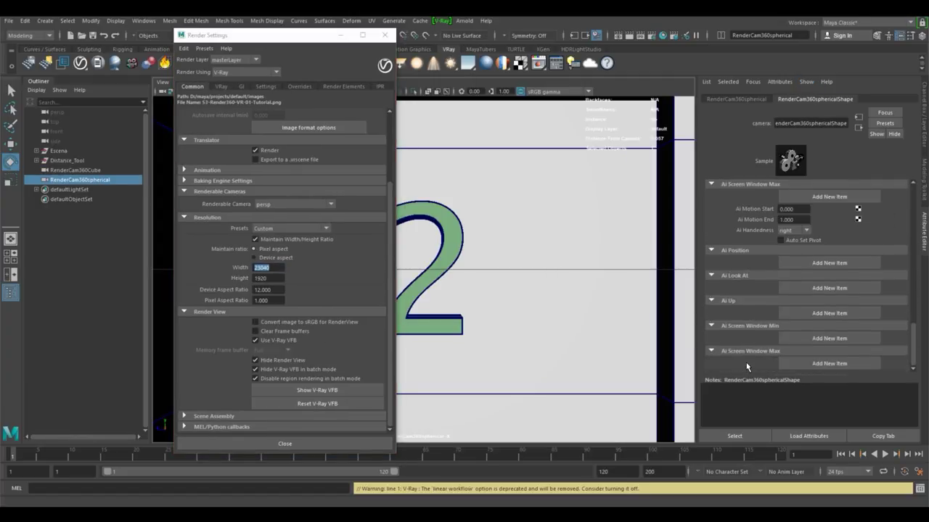
{"action": "scroll", "coordinate": [746, 362], "scroll_direction": "down", "scroll_amount": 2}
{"action": "left_click", "coordinate": [780, 81]}
{"action": "mouse_move", "coordinate": [787, 120]}
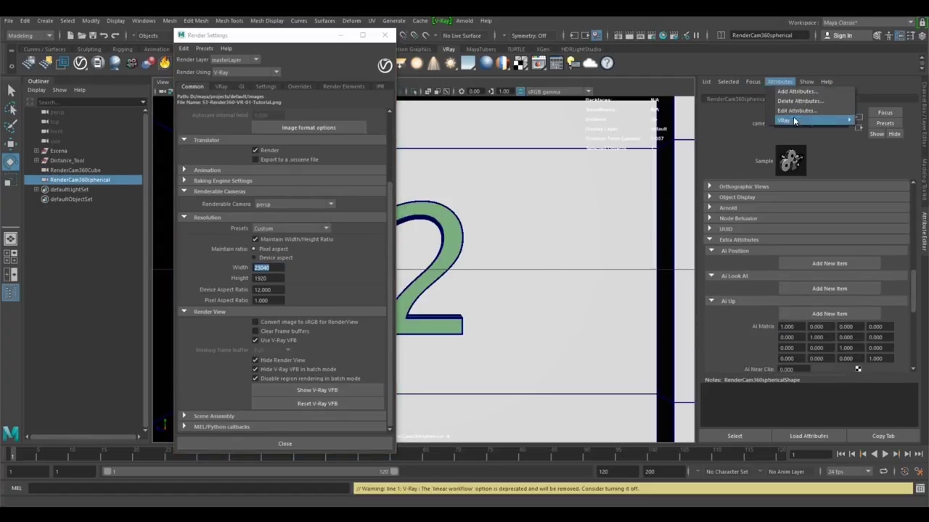
{"action": "left_click", "coordinate": [709, 130]}
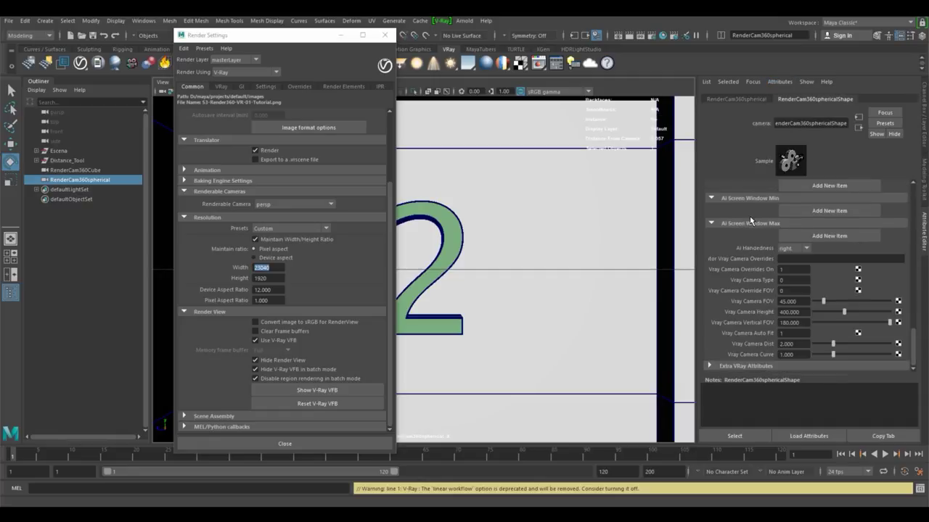
Set the V-Ray camera type to Spherical panorama with an overridden FOV of 360.
{"action": "left_click", "coordinate": [756, 364]}
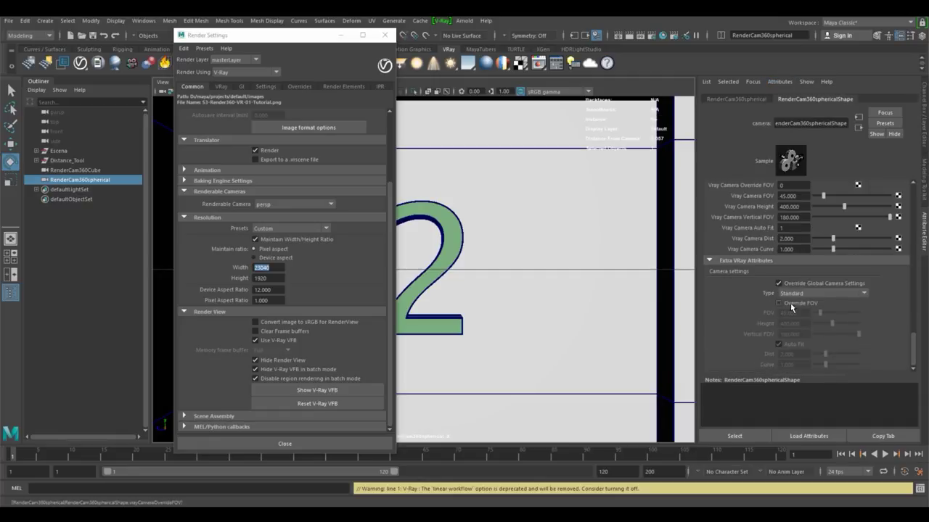
{"action": "left_click", "coordinate": [820, 290]}
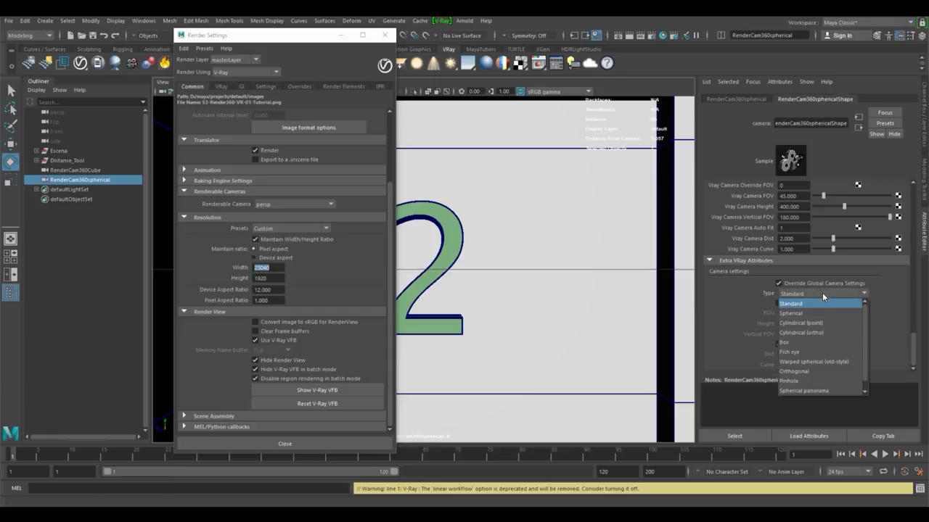
{"action": "left_click", "coordinate": [816, 390]}
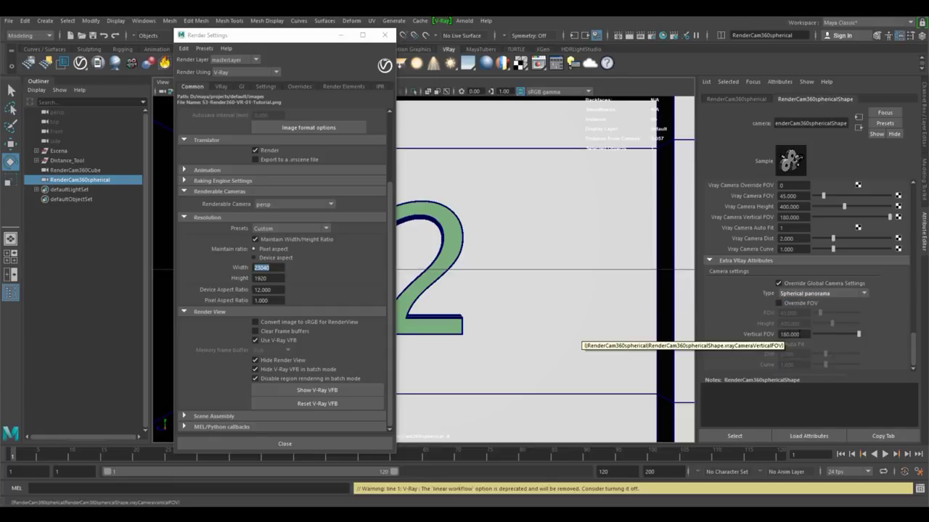
{"action": "left_click", "coordinate": [810, 304]}
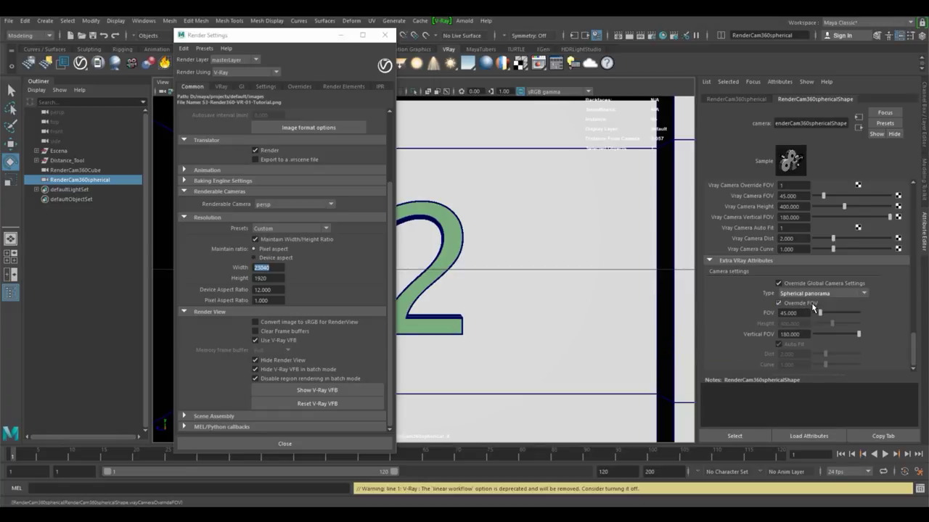
{"action": "left_click", "coordinate": [803, 313]}
{"action": "type", "text": "360"}
{"action": "key", "text": "Tab"}
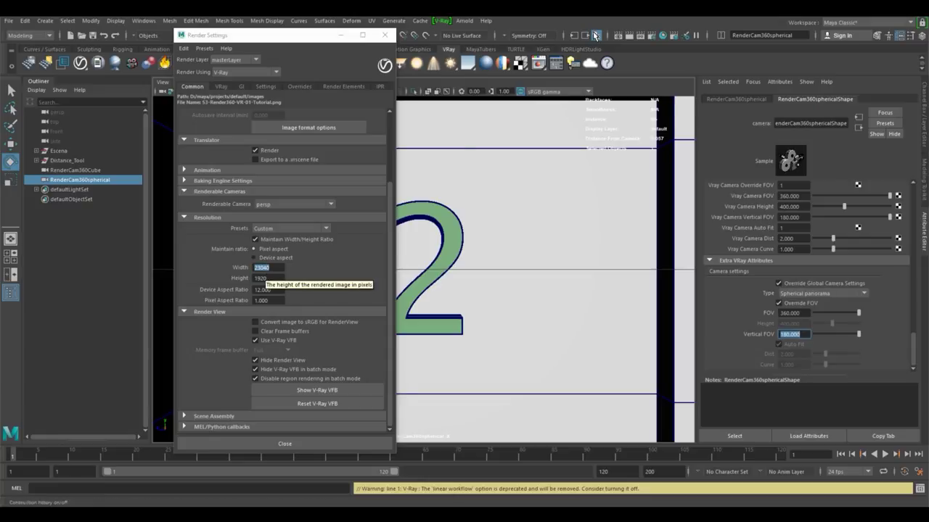
Run a quick spherical test render, then minimize the frame buffer.
{"action": "left_click", "coordinate": [627, 35]}
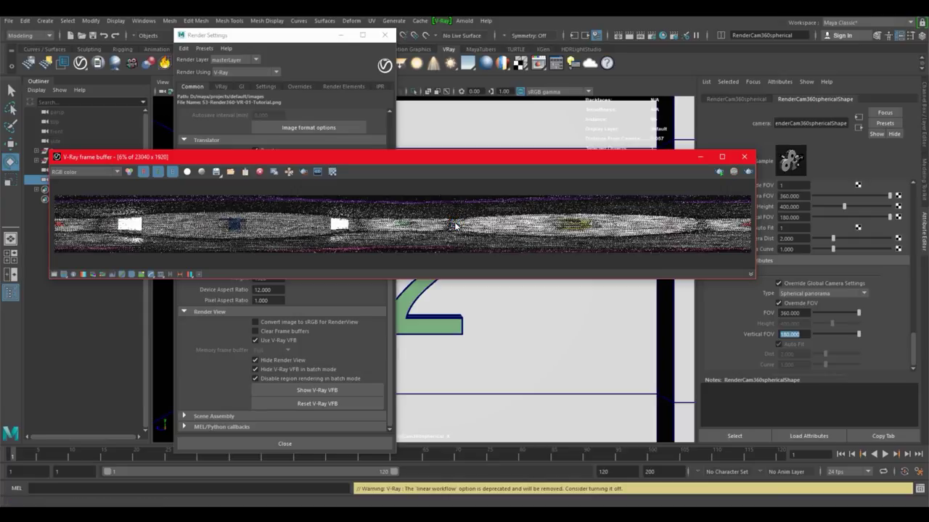
{"action": "left_click", "coordinate": [698, 156]}
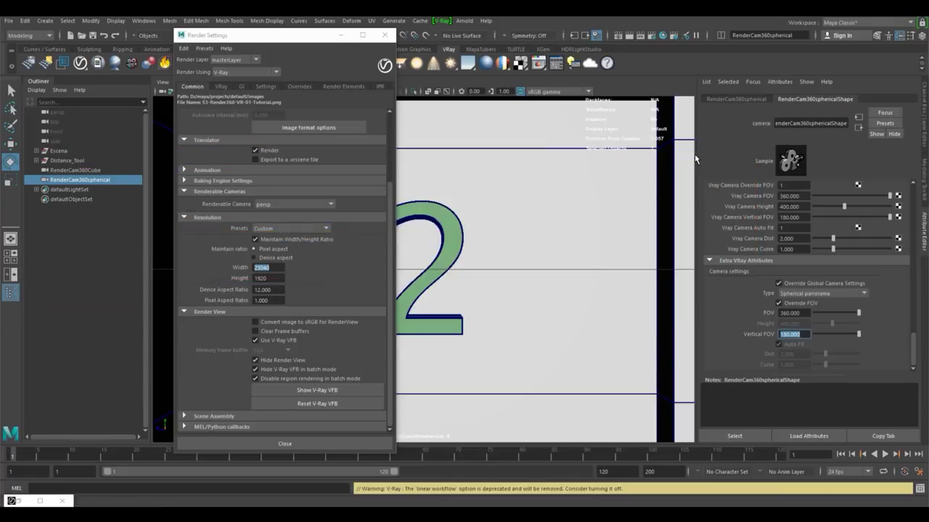
{"action": "left_click", "coordinate": [279, 267]}
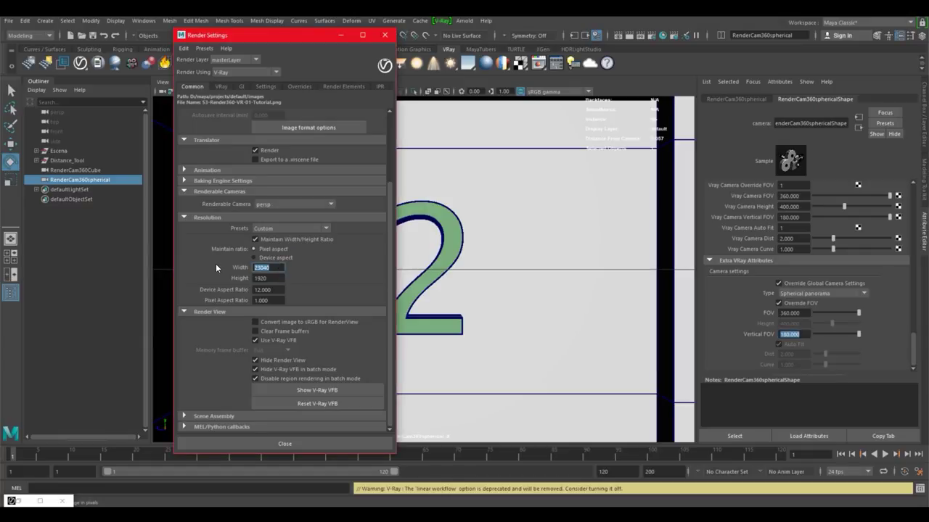
Lock a 4:2 width/height ratio and set height 1920, giving 3840 x 1920.
{"action": "left_click", "coordinate": [256, 240]}
{"action": "type", "text": "4"}
{"action": "key", "text": "Tab"}
{"action": "type", "text": "2"}
{"action": "key", "text": "Tab"}
{"action": "key", "text": "Tab"}
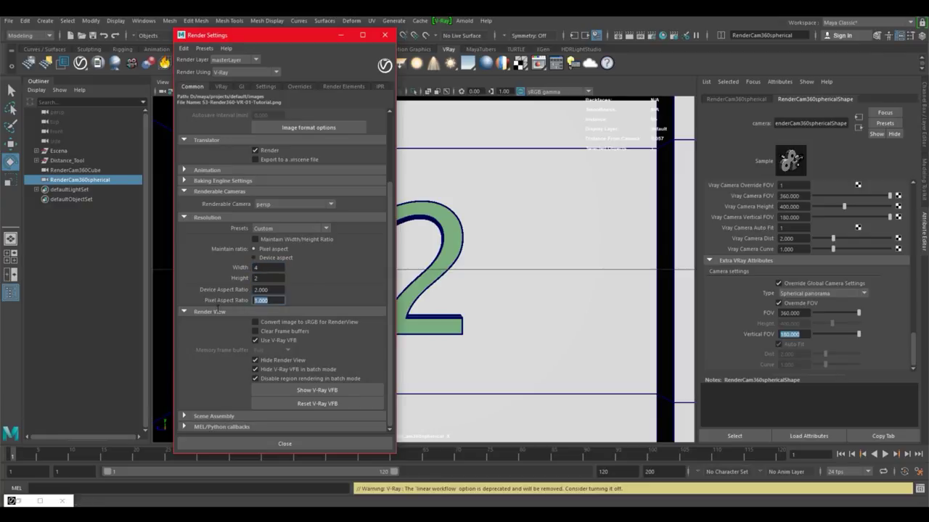
{"action": "left_click", "coordinate": [282, 240]}
{"action": "left_click", "coordinate": [268, 278]}
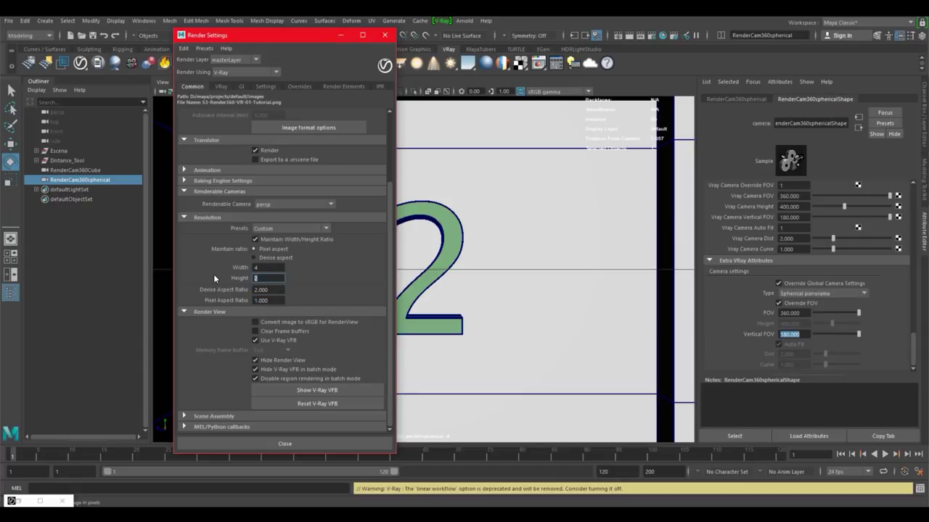
{"action": "type", "text": "1920"}
{"action": "key", "text": "Tab"}
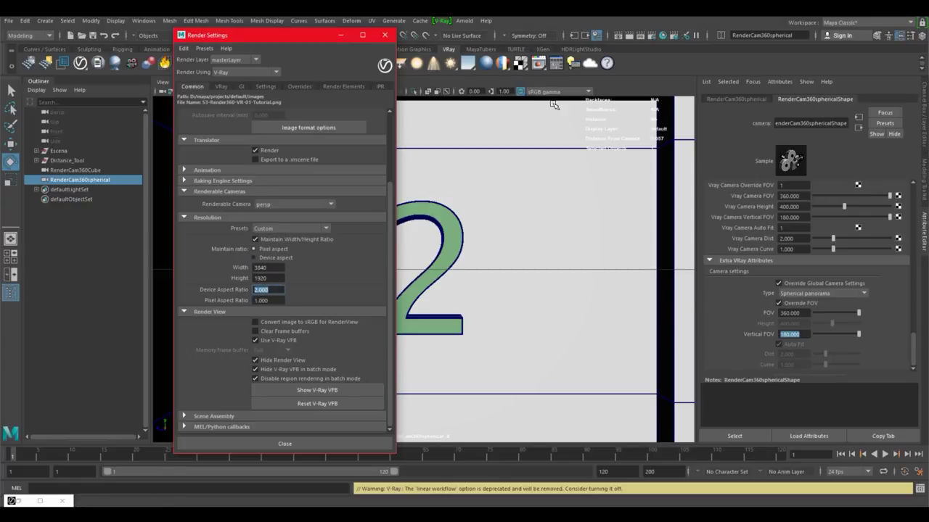
Render the room spherical panorama at 3840 x 1920 and arrange the V-Ray frame buffer.
{"action": "left_click", "coordinate": [539, 65]}
{"action": "scroll", "coordinate": [454, 219], "scroll_direction": "down", "scroll_amount": 1}
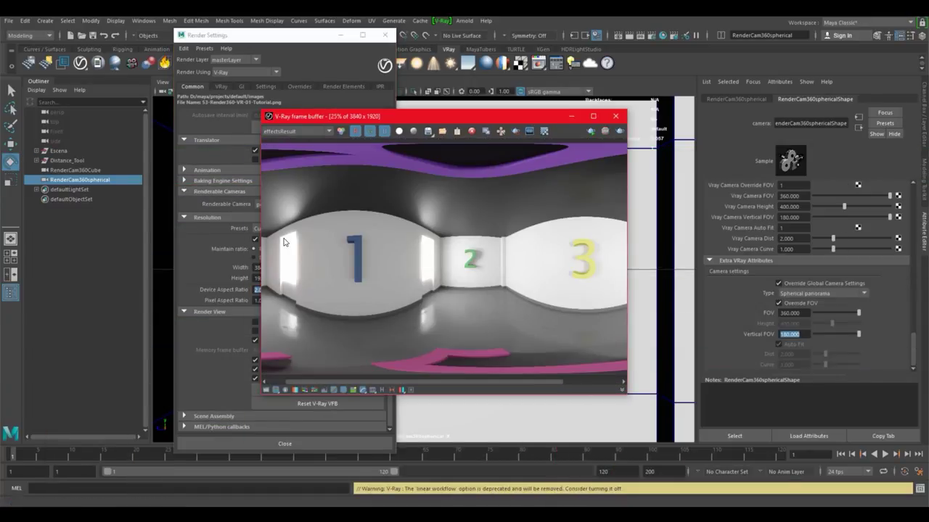
{"action": "left_click_drag", "start_coordinate": [262, 241], "coordinate": [75, 251]}
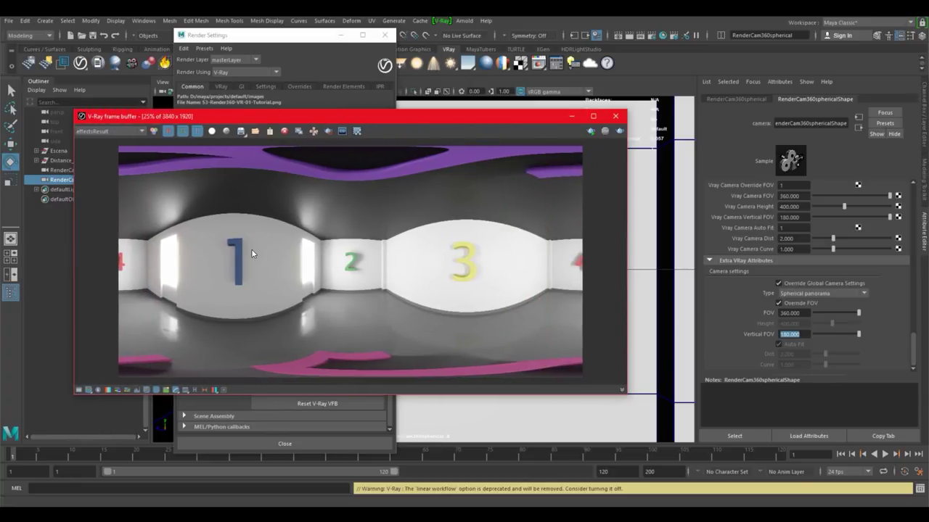
{"action": "scroll", "coordinate": [396, 246], "scroll_direction": "up", "scroll_amount": 1}
{"action": "scroll", "coordinate": [395, 245], "scroll_direction": "up", "scroll_amount": 1}
{"action": "mouse_move", "coordinate": [414, 223]}
{"action": "middle_mouse_down"}
{"action": "mouse_move", "coordinate": [309, 230]}
{"action": "mouse_move", "coordinate": [457, 319]}
{"action": "mouse_move", "coordinate": [471, 197]}
{"action": "mouse_move", "coordinate": [236, 239]}
{"action": "middle_mouse_up"}
{"action": "scroll", "coordinate": [236, 239], "scroll_direction": "down", "scroll_amount": 2}
{"action": "scroll", "coordinate": [320, 223], "scroll_direction": "up", "scroll_amount": 2}
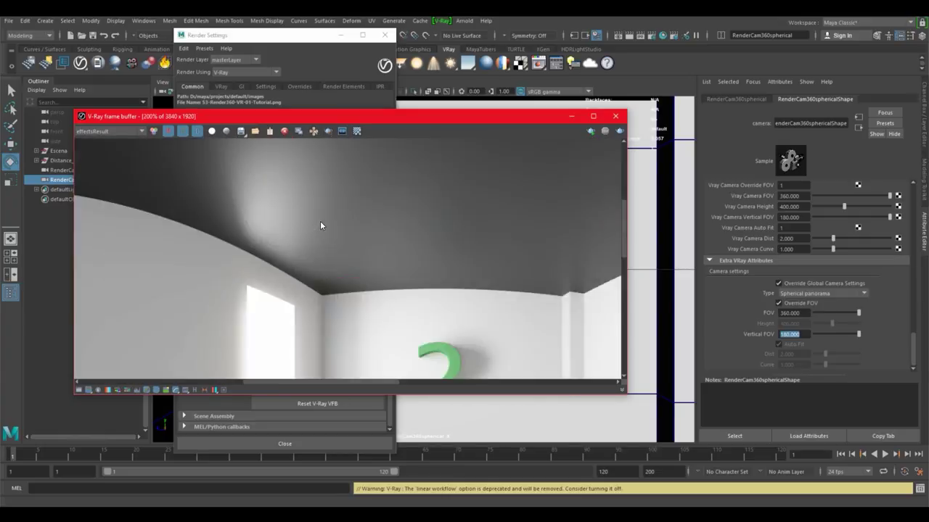
{"action": "scroll", "coordinate": [321, 223], "scroll_direction": "down", "scroll_amount": 1}
{"action": "scroll", "coordinate": [320, 223], "scroll_direction": "down", "scroll_amount": 1}
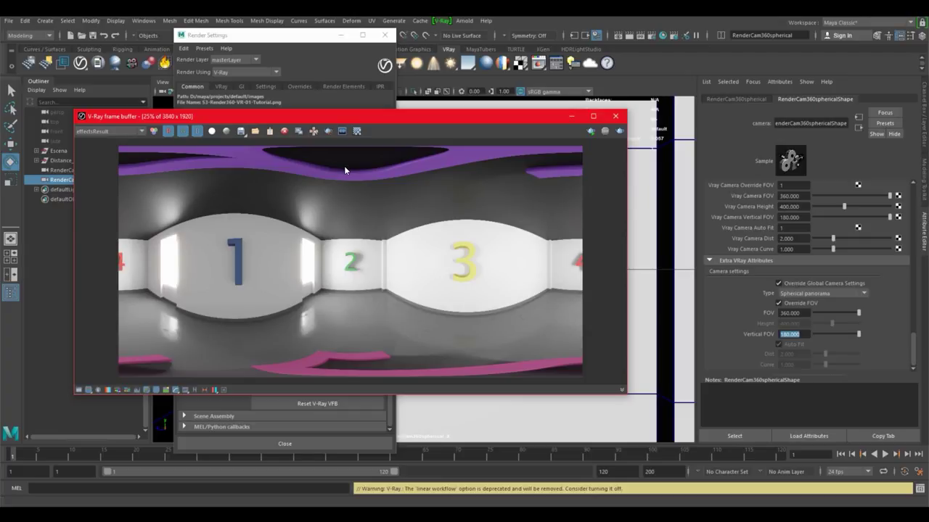
{"action": "left_click_drag", "start_coordinate": [470, 129], "coordinate": [515, 132]}
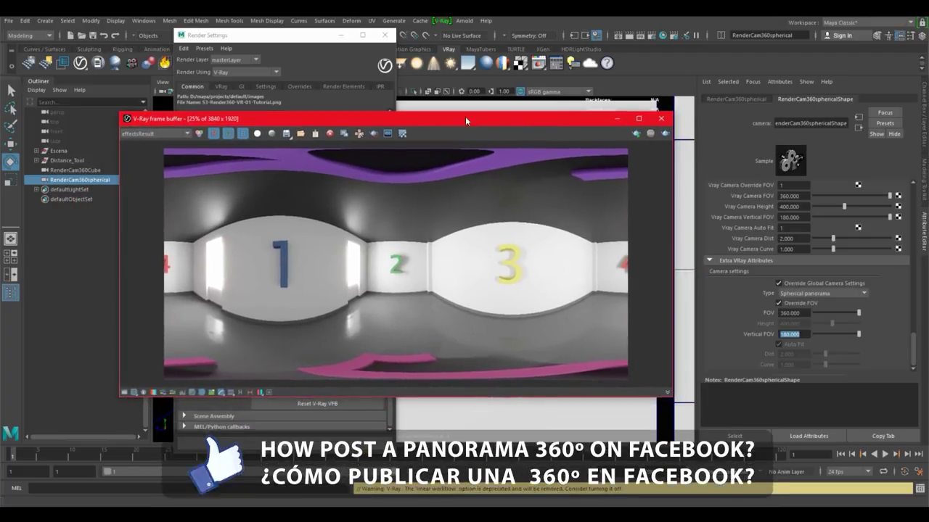
Save the frame buffer image as a JPEG named MayaTubers-Spherical-Facebook on the Desktop.
{"action": "left_click", "coordinate": [300, 133]}
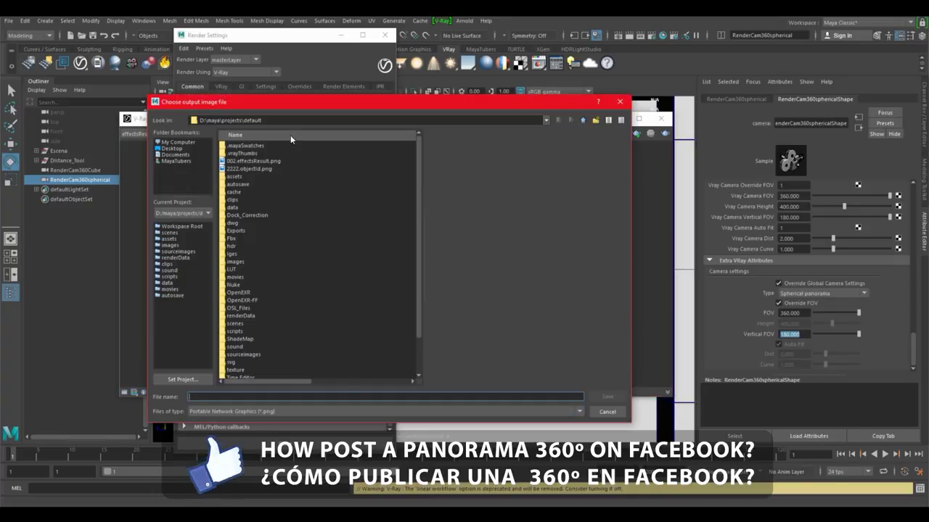
{"action": "left_click", "coordinate": [300, 411]}
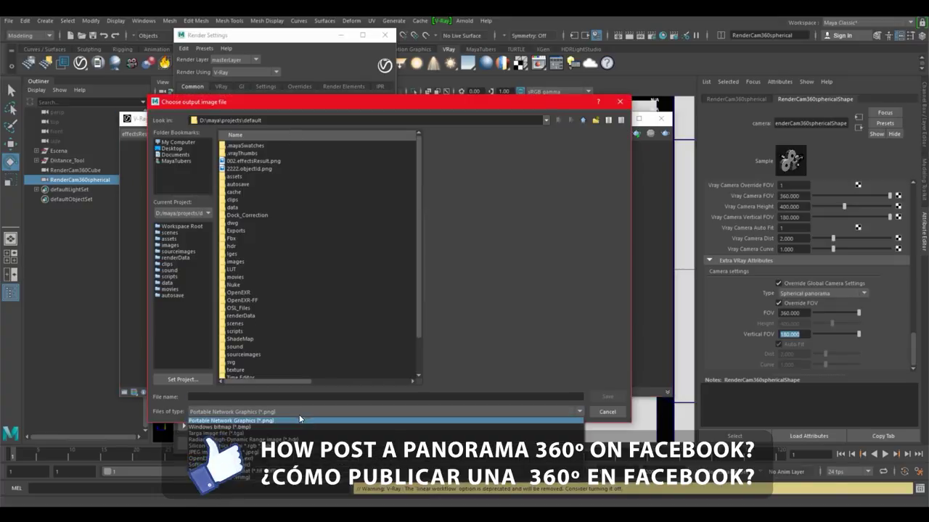
{"action": "left_click", "coordinate": [218, 451]}
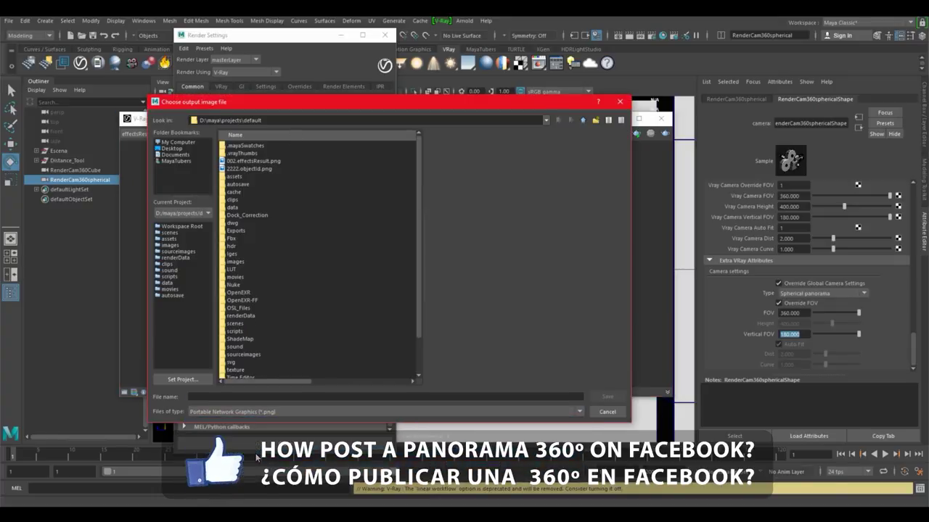
{"action": "left_click", "coordinate": [172, 148]}
{"action": "left_click", "coordinate": [242, 397]}
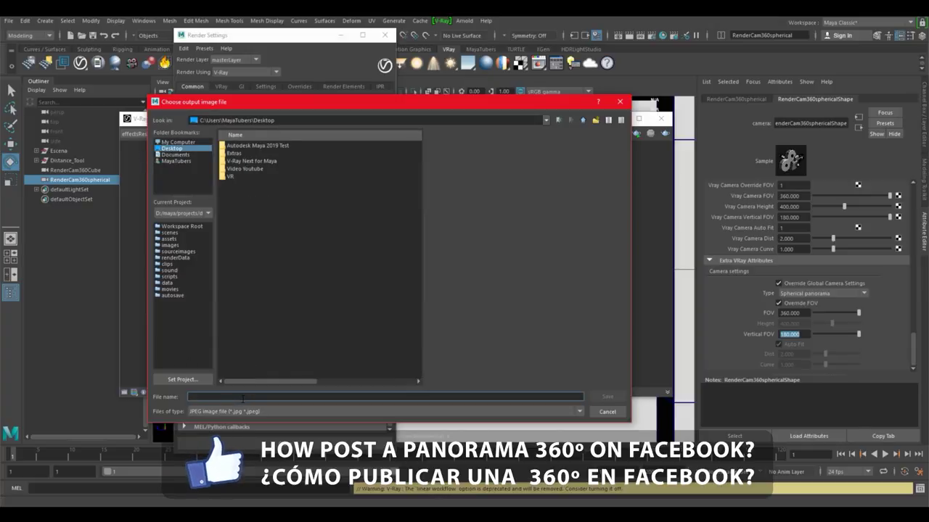
{"action": "type", "text": "Ma"}
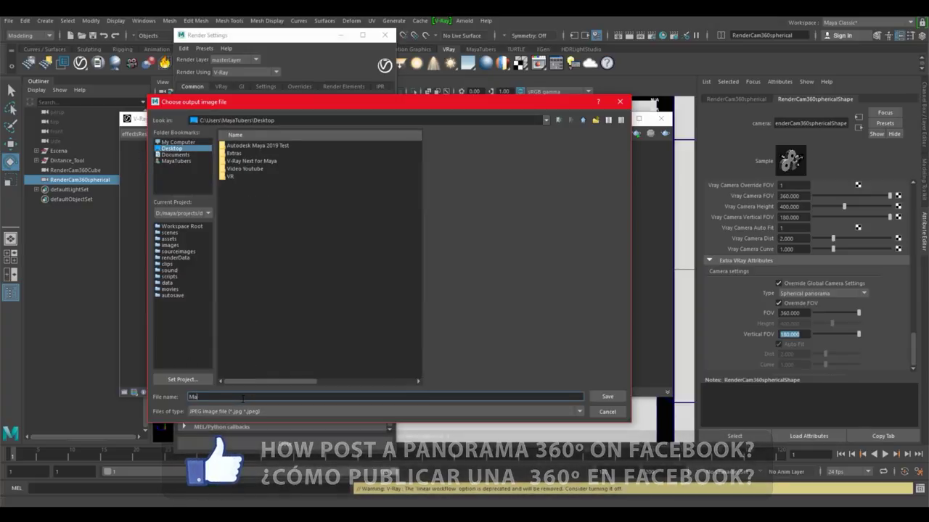
{"action": "type", "text": "yaTubers-Spherical"}
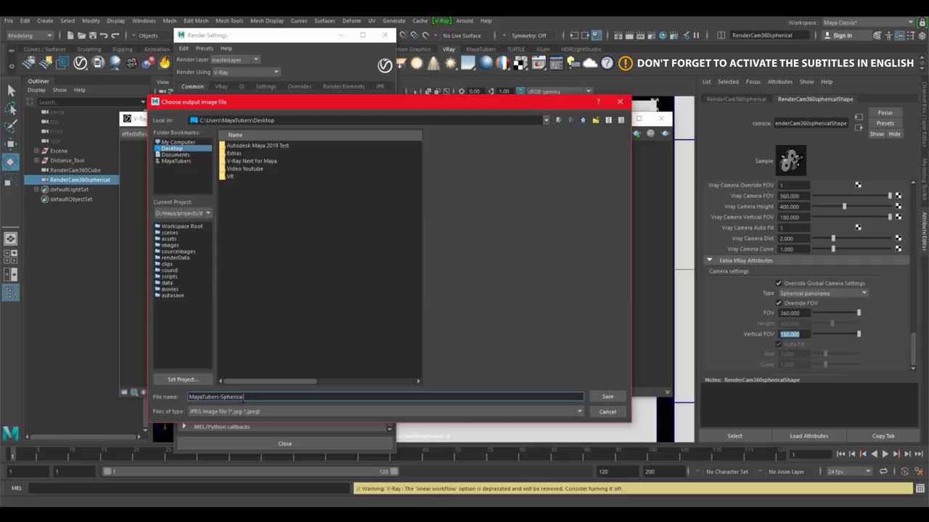
{"action": "type", "text": "ook"}
{"action": "key", "text": "Return"}
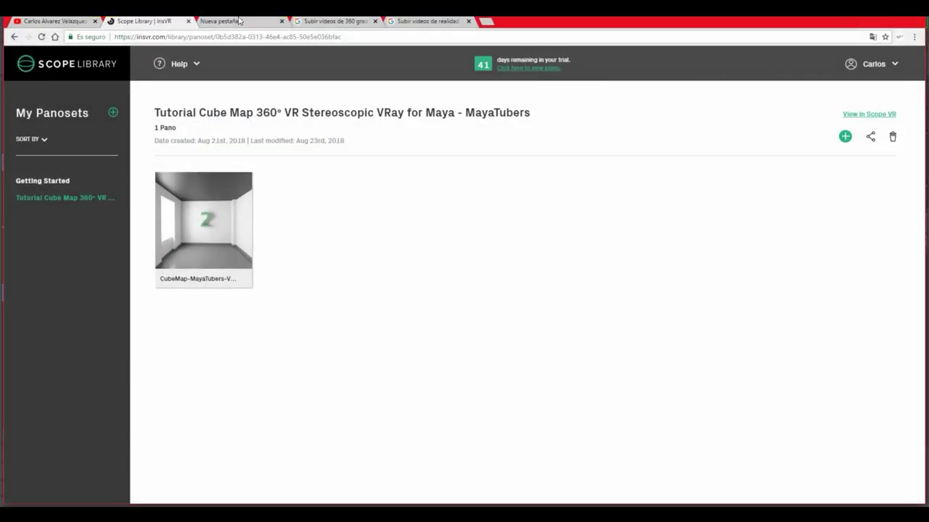
Load facebook.com in a new Chrome tab.
{"action": "left_click", "coordinate": [239, 21]}
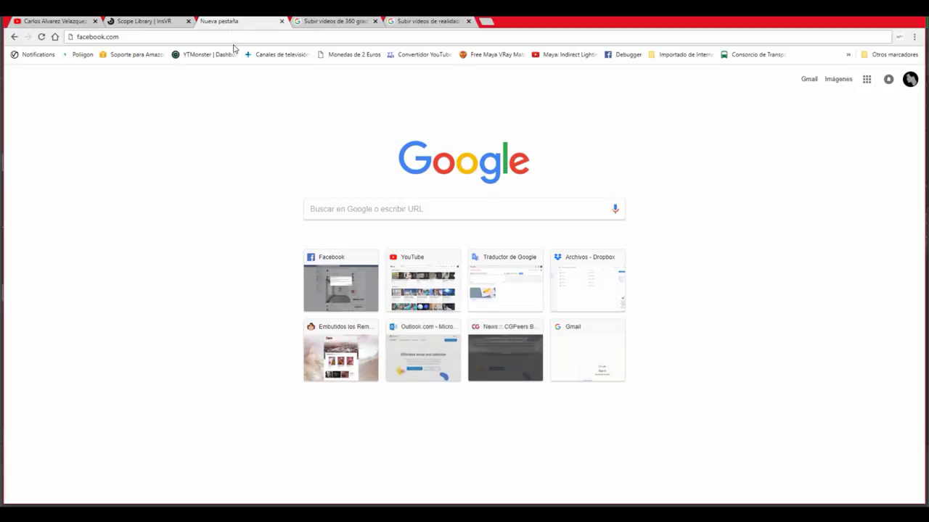
{"action": "left_click", "coordinate": [232, 37]}
{"action": "key", "text": "Return"}
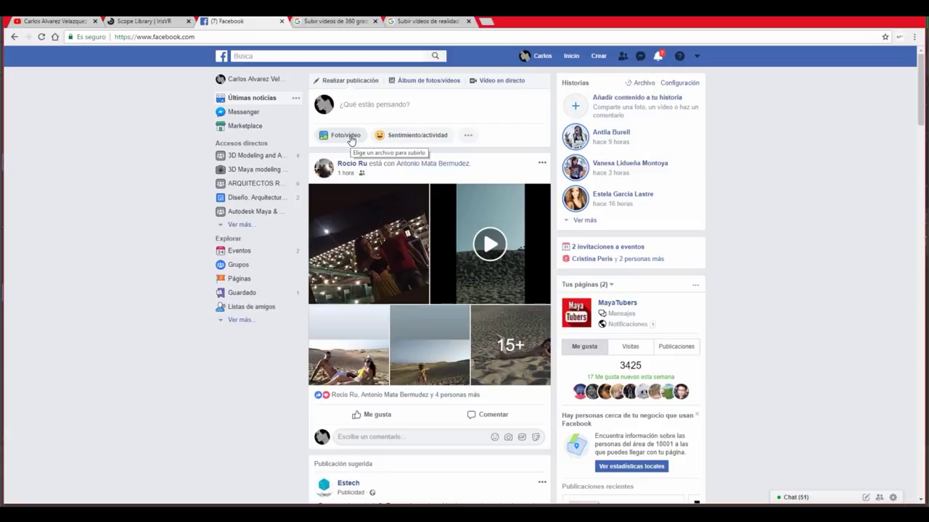
Attach the MayaTubers panorama to a photo post, then close the composer unpublished.
{"action": "left_click", "coordinate": [351, 136]}
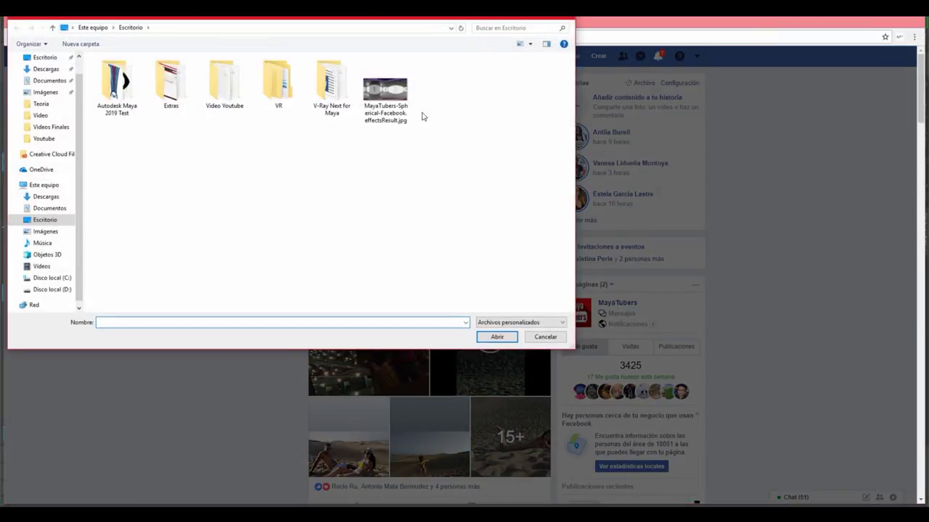
{"action": "left_click", "coordinate": [394, 85]}
{"action": "left_click", "coordinate": [497, 336]}
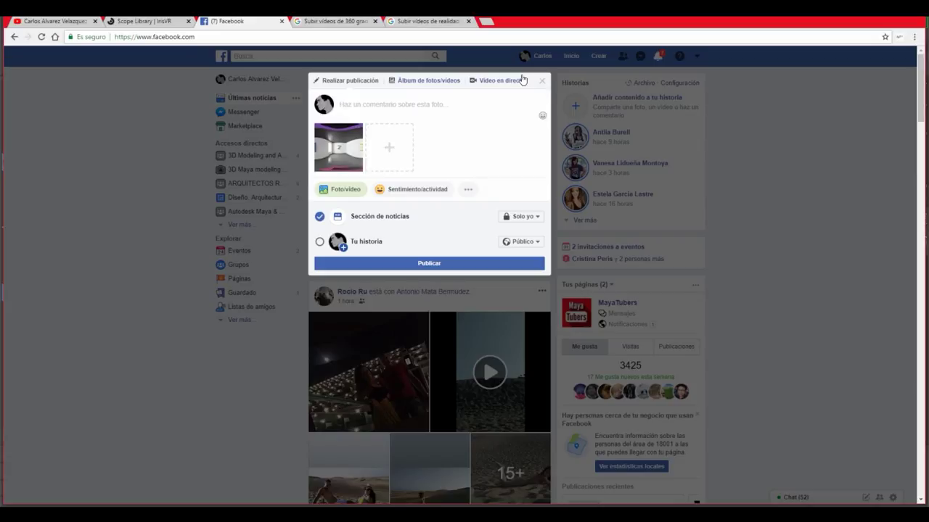
{"action": "left_click", "coordinate": [541, 83]}
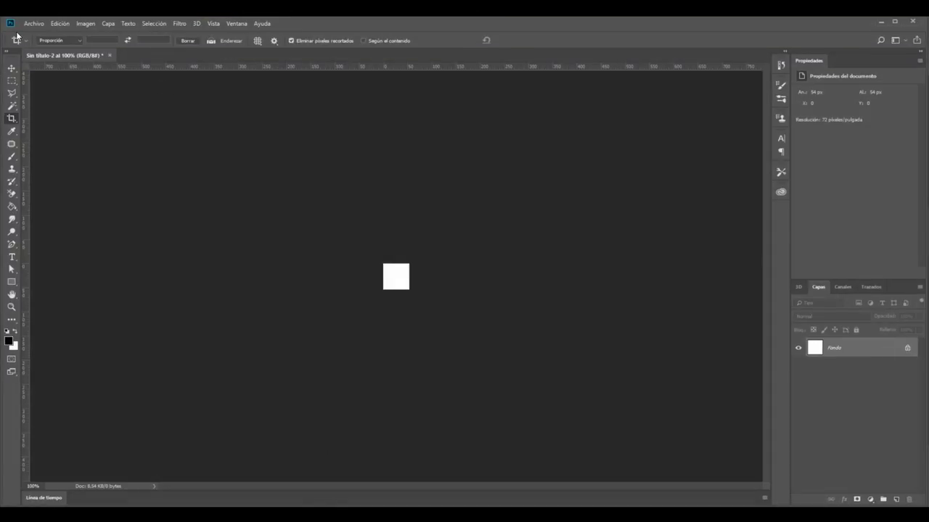
Open MayaTubers-Spherical-Facebook.effectsResult.jpg from the Desktop, dismissing the missing-profile warning.
{"action": "left_click", "coordinate": [34, 23]}
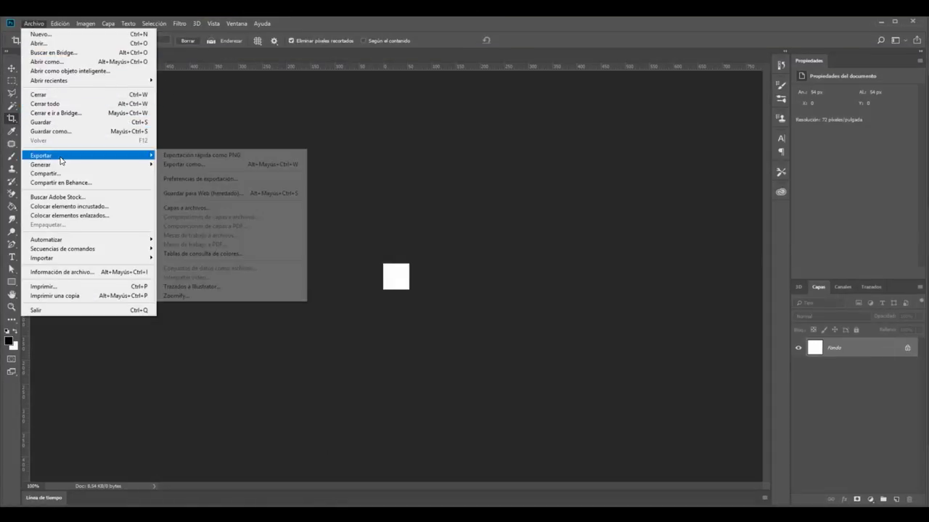
{"action": "left_click", "coordinate": [58, 45]}
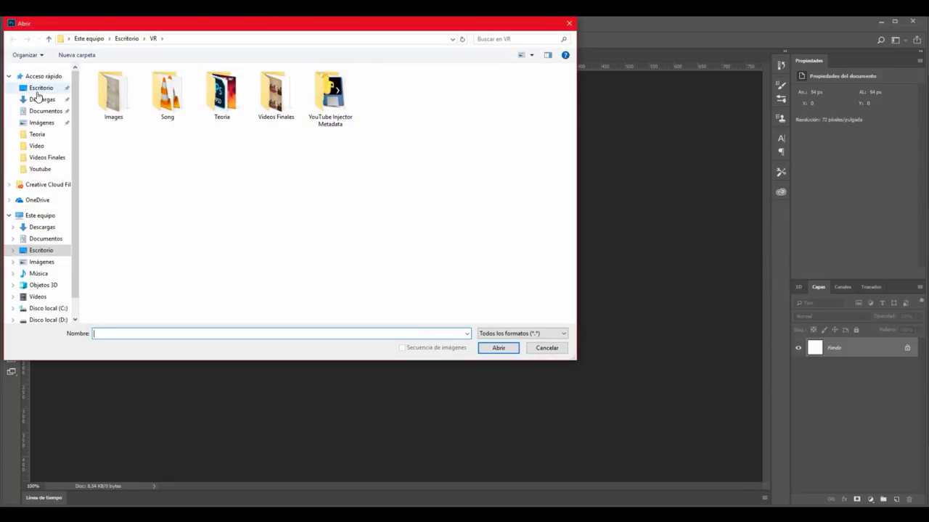
{"action": "left_click", "coordinate": [38, 89]}
{"action": "left_click", "coordinate": [384, 100]}
{"action": "left_click", "coordinate": [499, 349]}
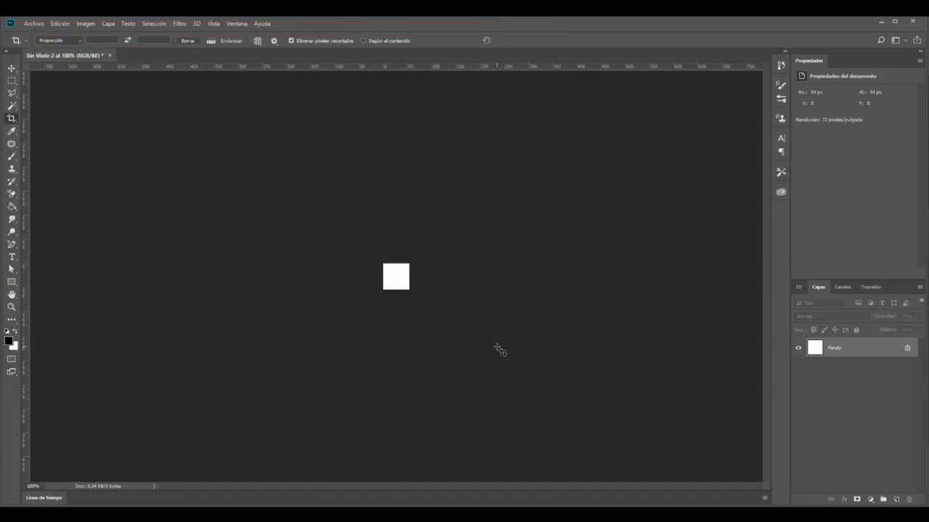
{"action": "left_click", "coordinate": [668, 293]}
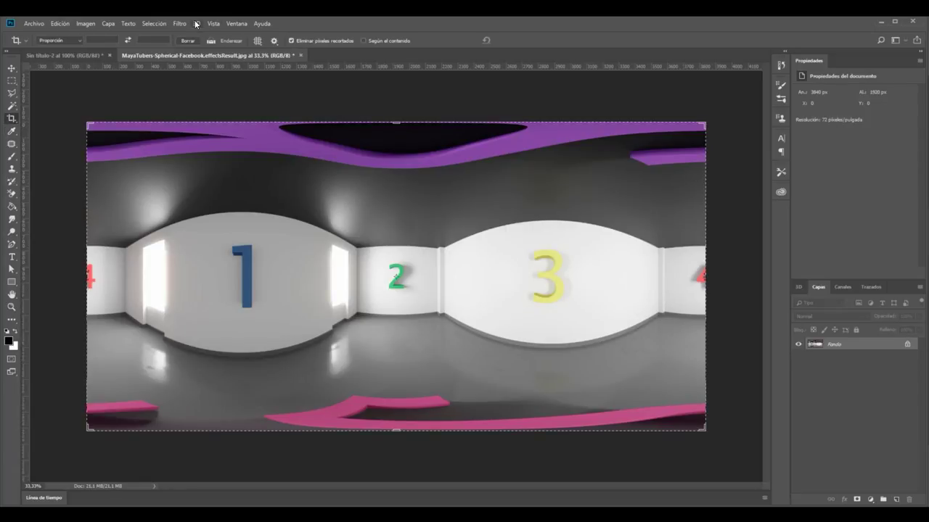
{"action": "left_click", "coordinate": [196, 25]}
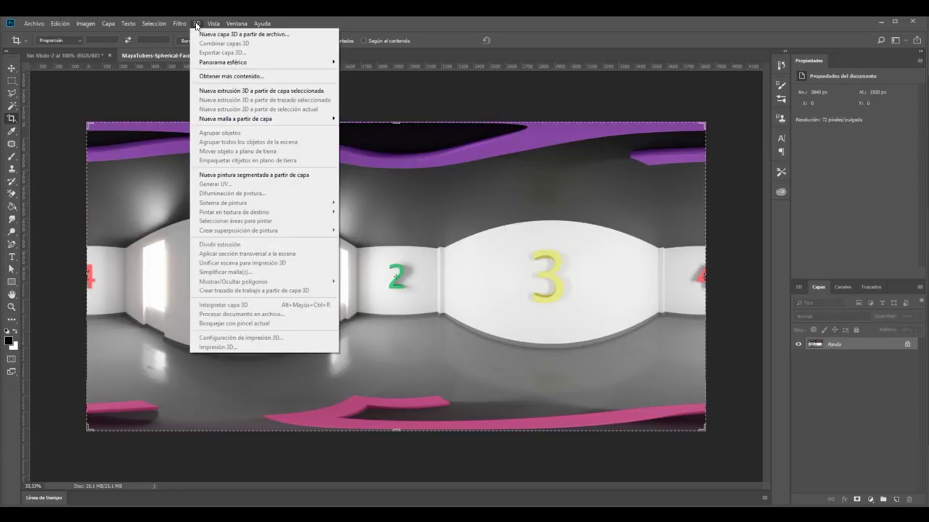
{"action": "mouse_move", "coordinate": [225, 61]}
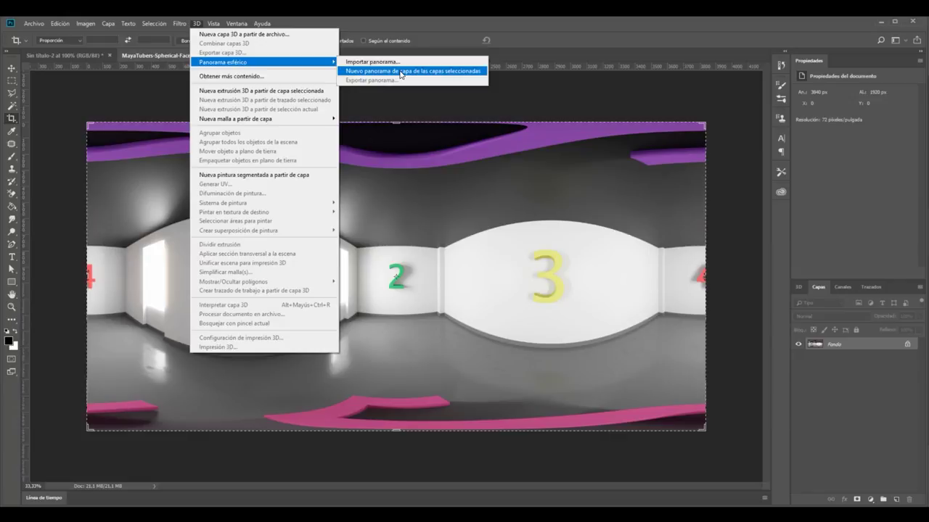
Convert the image to a spherical panorama 3D layer and orbit to view wall 2.
{"action": "left_click", "coordinate": [400, 72]}
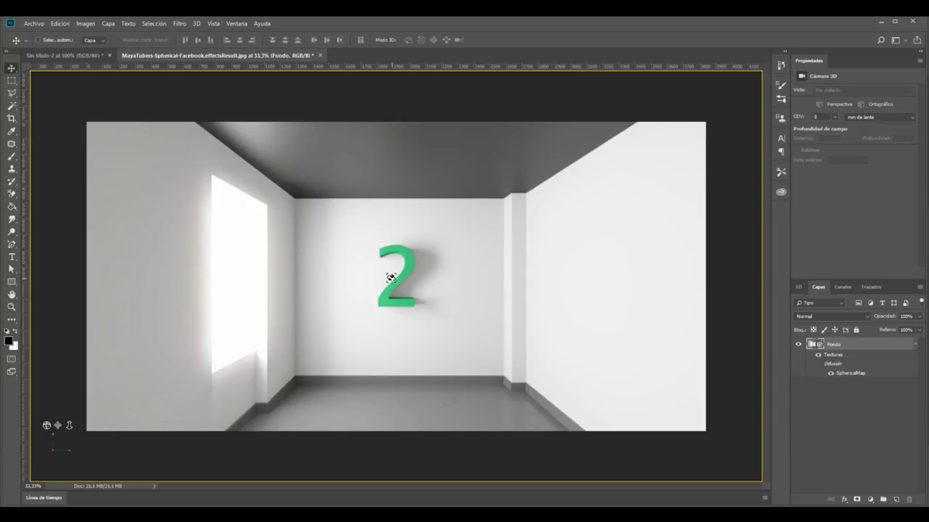
{"action": "mouse_move", "coordinate": [414, 290]}
{"action": "left_mouse_down"}
{"action": "mouse_move", "coordinate": [380, 265]}
{"action": "mouse_move", "coordinate": [445, 309]}
{"action": "mouse_move", "coordinate": [259, 332]}
{"action": "mouse_move", "coordinate": [363, 316]}
{"action": "mouse_move", "coordinate": [341, 276]}
{"action": "mouse_move", "coordinate": [354, 254]}
{"action": "mouse_move", "coordinate": [446, 365]}
{"action": "mouse_move", "coordinate": [419, 217]}
{"action": "mouse_move", "coordinate": [424, 312]}
{"action": "mouse_move", "coordinate": [413, 98]}
{"action": "mouse_move", "coordinate": [342, 290]}
{"action": "mouse_move", "coordinate": [315, 288]}
{"action": "mouse_move", "coordinate": [423, 292]}
{"action": "left_mouse_up"}
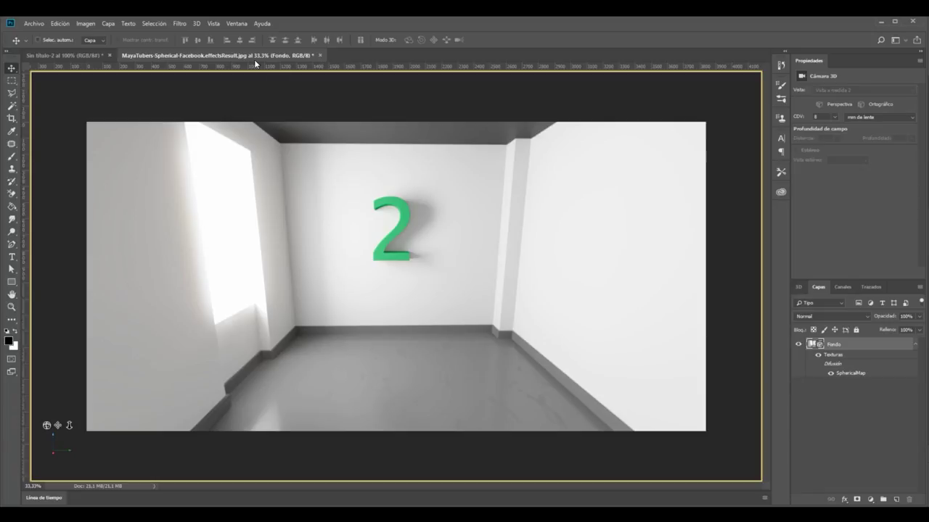
{"action": "left_click", "coordinate": [197, 24]}
{"action": "mouse_move", "coordinate": [223, 62]}
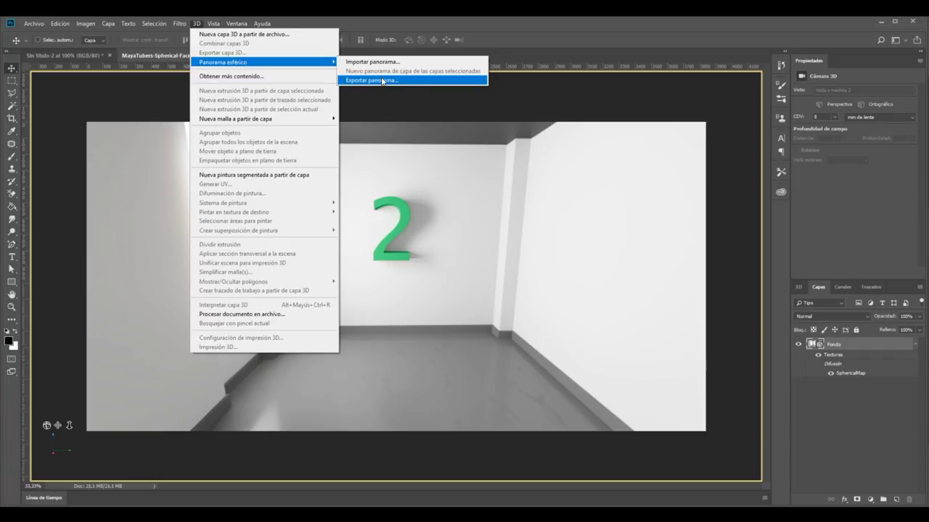
Export the panorama to the Desktop as MayaTubers-Spherical-Facebook-Injected.jpg.
{"action": "left_click", "coordinate": [382, 81]}
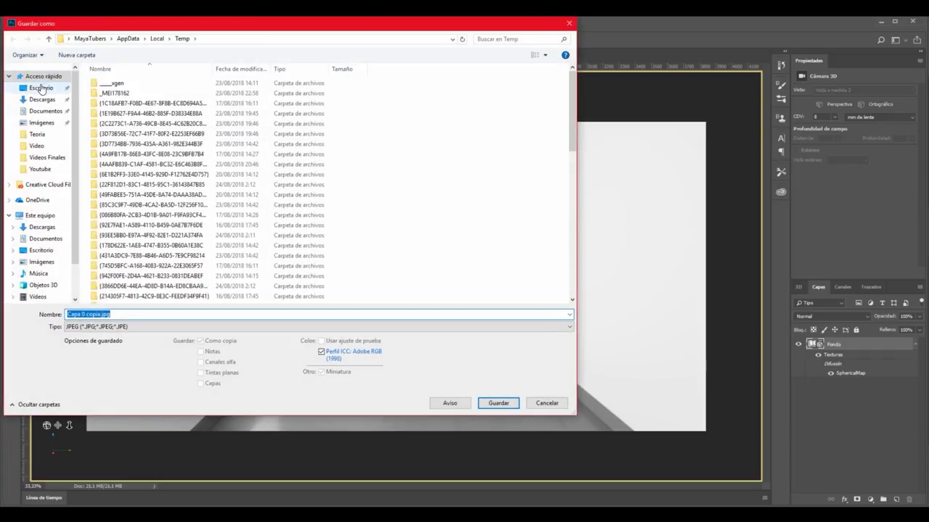
{"action": "left_click", "coordinate": [41, 87]}
{"action": "left_click", "coordinate": [384, 101]}
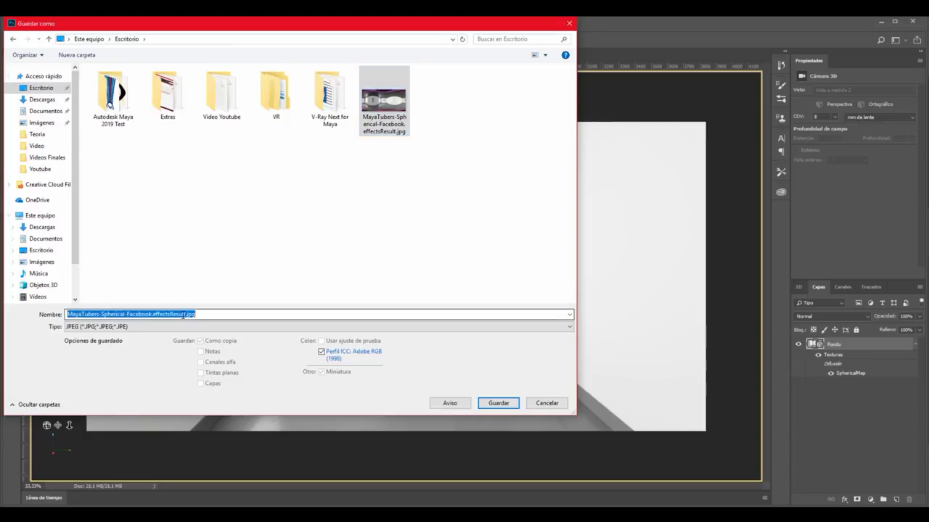
{"action": "left_click_drag", "start_coordinate": [152, 314], "coordinate": [187, 314]}
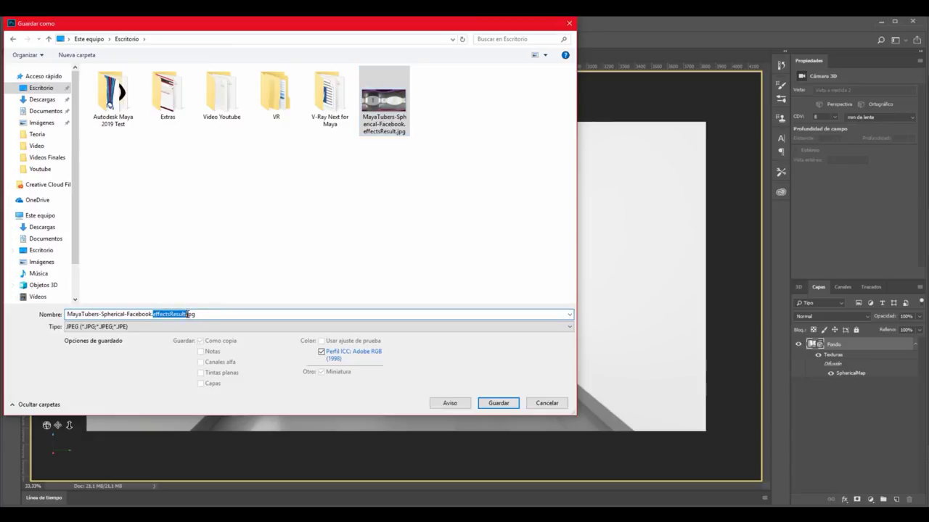
{"action": "key", "text": "BackSpace"}
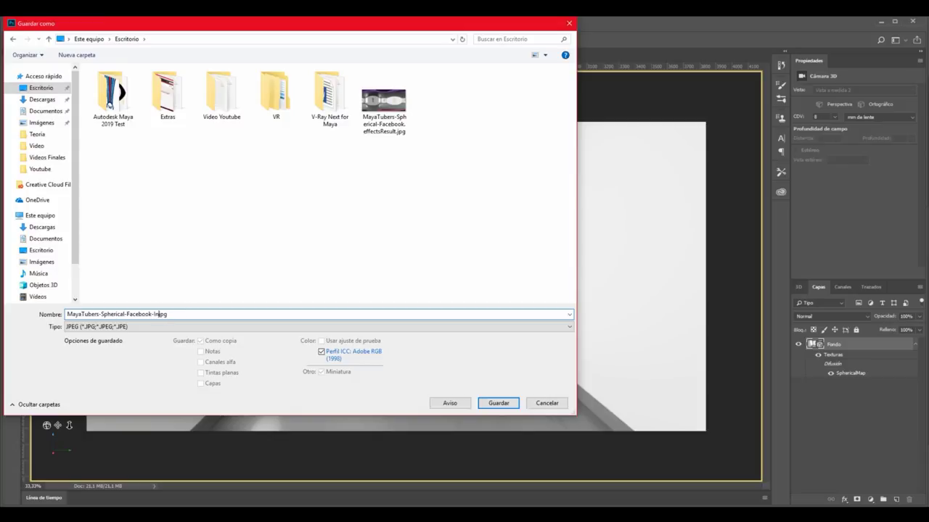
{"action": "type", "text": "tred"}
{"action": "key", "text": "Return"}
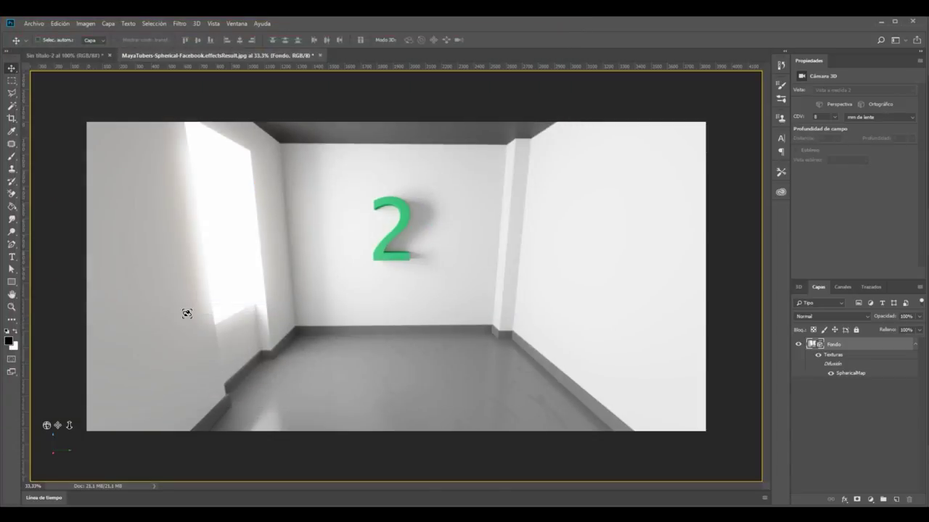
Attach MayaTubers-Spherical-Facebook-Injected.jpg to a new Facebook photo post, removing the duplicate.
{"action": "left_click", "coordinate": [878, 24]}
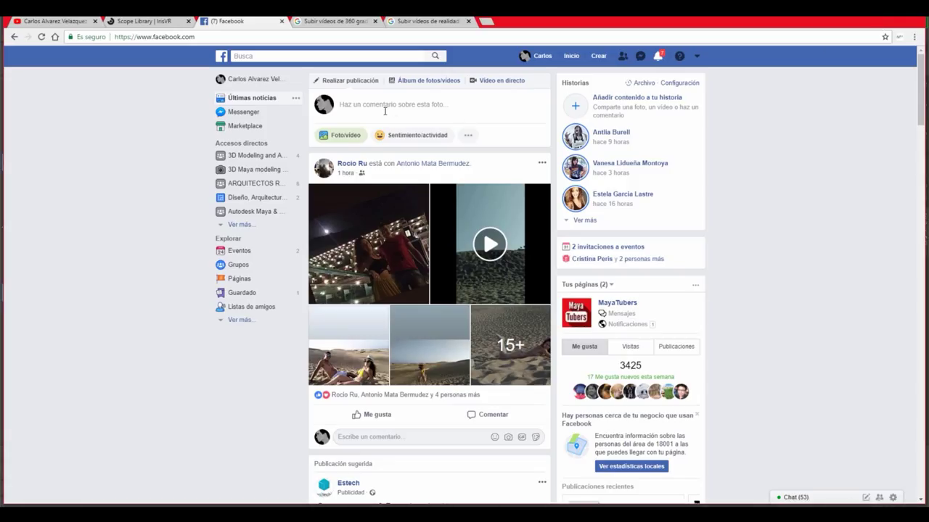
{"action": "left_click", "coordinate": [346, 136]}
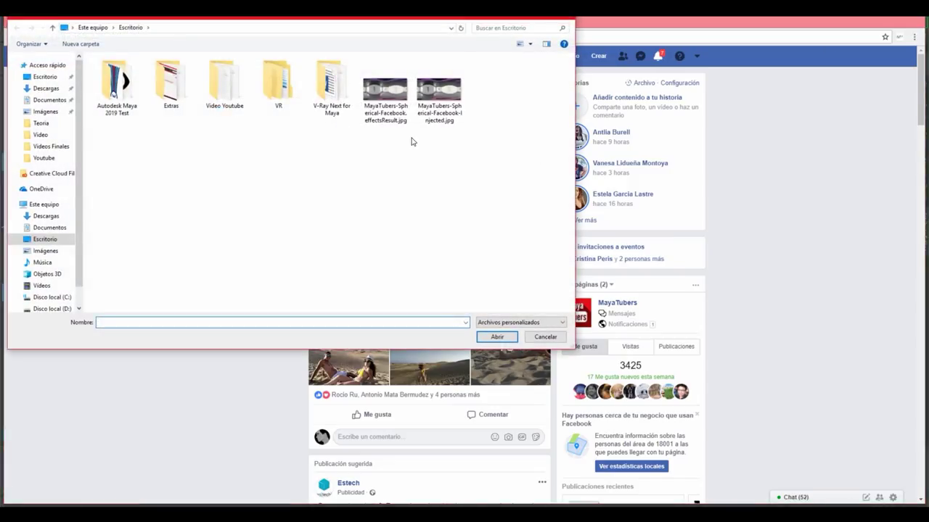
{"action": "left_click", "coordinate": [447, 95]}
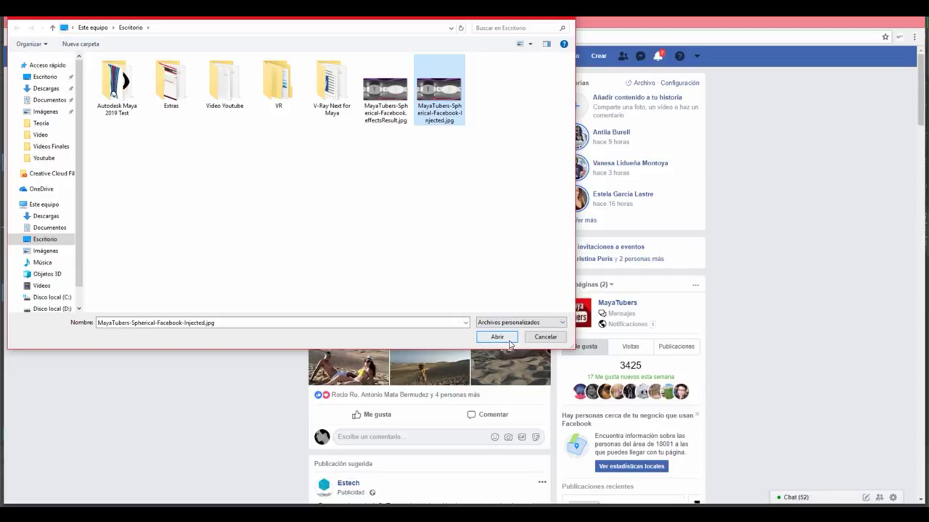
{"action": "left_click", "coordinate": [508, 339]}
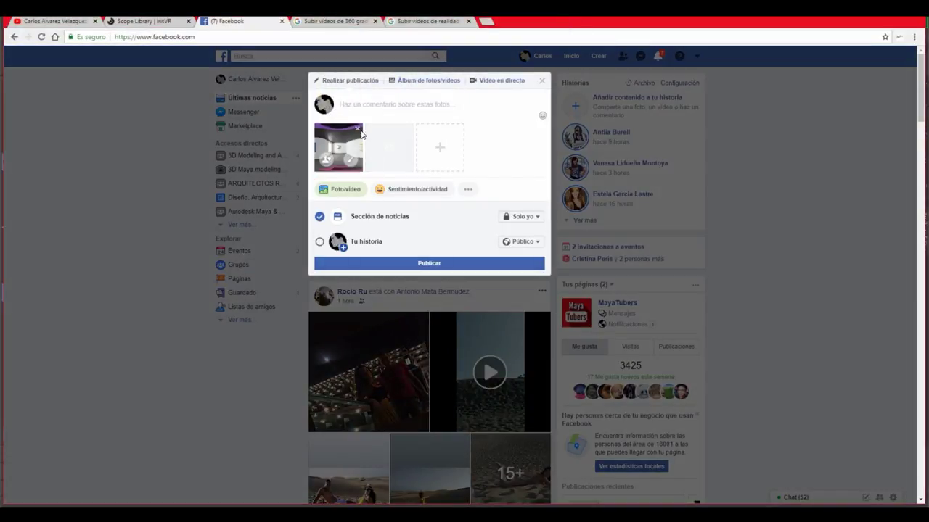
{"action": "left_click", "coordinate": [357, 130]}
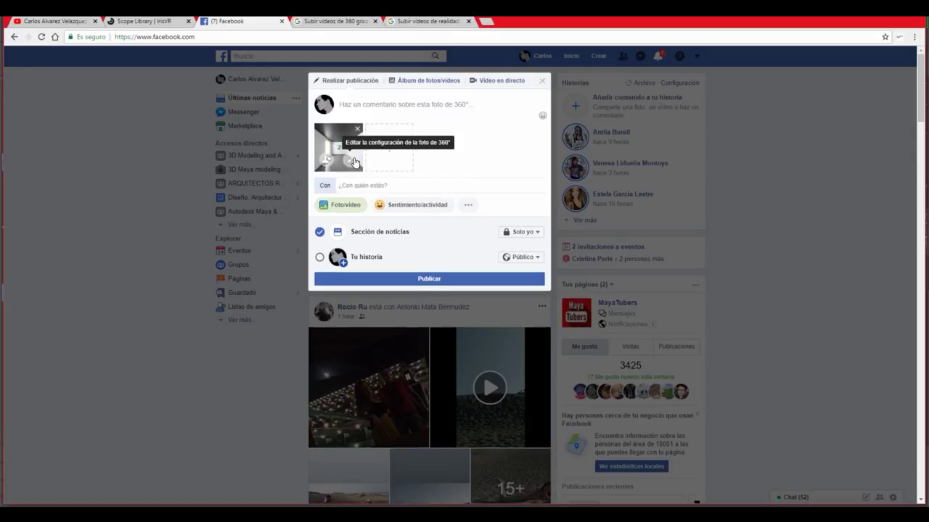
Set the 360 photo's starting view facing wall 1 and publish the post.
{"action": "left_click", "coordinate": [353, 164]}
{"action": "mouse_move", "coordinate": [432, 247]}
{"action": "left_mouse_down"}
{"action": "mouse_move", "coordinate": [572, 248]}
{"action": "mouse_move", "coordinate": [431, 256]}
{"action": "mouse_move", "coordinate": [350, 171]}
{"action": "mouse_move", "coordinate": [464, 239]}
{"action": "left_mouse_up"}
{"action": "left_click", "coordinate": [558, 364]}
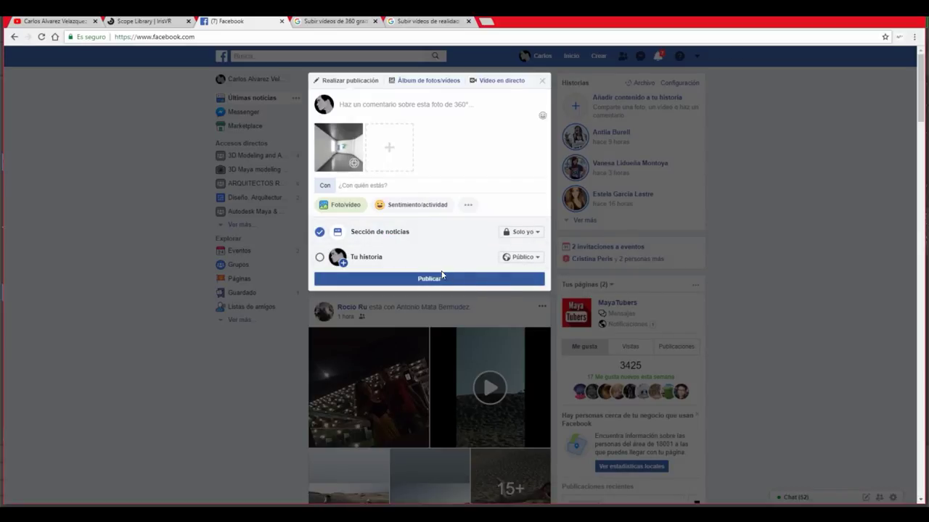
{"action": "left_click", "coordinate": [414, 280]}
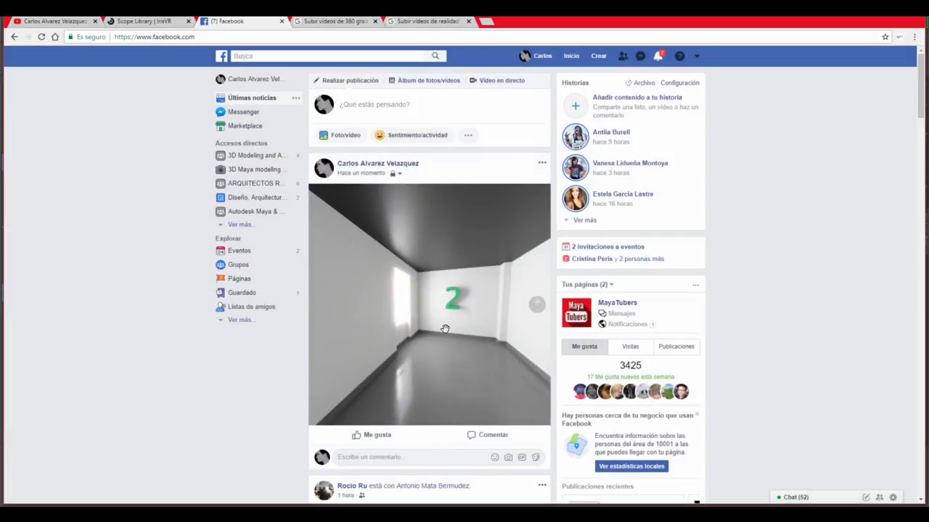
Look up, around and back level in the 360 room photo, then choose Delete.
{"action": "mouse_move", "coordinate": [342, 338]}
{"action": "left_mouse_down"}
{"action": "mouse_move", "coordinate": [445, 353]}
{"action": "mouse_move", "coordinate": [450, 296]}
{"action": "left_mouse_up"}
{"action": "mouse_move", "coordinate": [429, 307]}
{"action": "left_mouse_down"}
{"action": "mouse_move", "coordinate": [447, 321]}
{"action": "mouse_move", "coordinate": [483, 327]}
{"action": "mouse_move", "coordinate": [456, 215]}
{"action": "mouse_move", "coordinate": [490, 313]}
{"action": "mouse_move", "coordinate": [486, 348]}
{"action": "mouse_move", "coordinate": [425, 384]}
{"action": "mouse_move", "coordinate": [447, 366]}
{"action": "mouse_move", "coordinate": [481, 434]}
{"action": "mouse_move", "coordinate": [472, 321]}
{"action": "mouse_move", "coordinate": [532, 298]}
{"action": "mouse_move", "coordinate": [477, 383]}
{"action": "mouse_move", "coordinate": [428, 290]}
{"action": "mouse_move", "coordinate": [377, 265]}
{"action": "mouse_move", "coordinate": [356, 265]}
{"action": "left_mouse_up"}
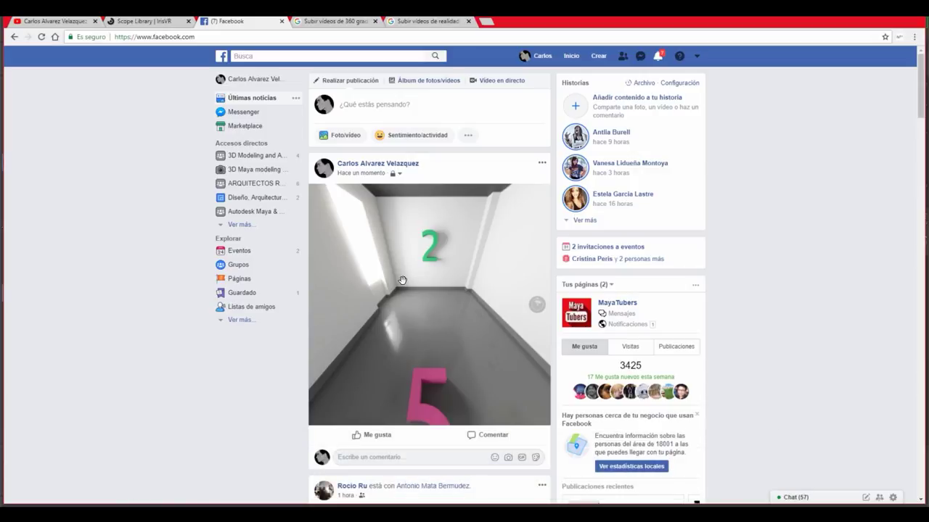
{"action": "left_click_drag", "start_coordinate": [403, 280], "coordinate": [419, 305]}
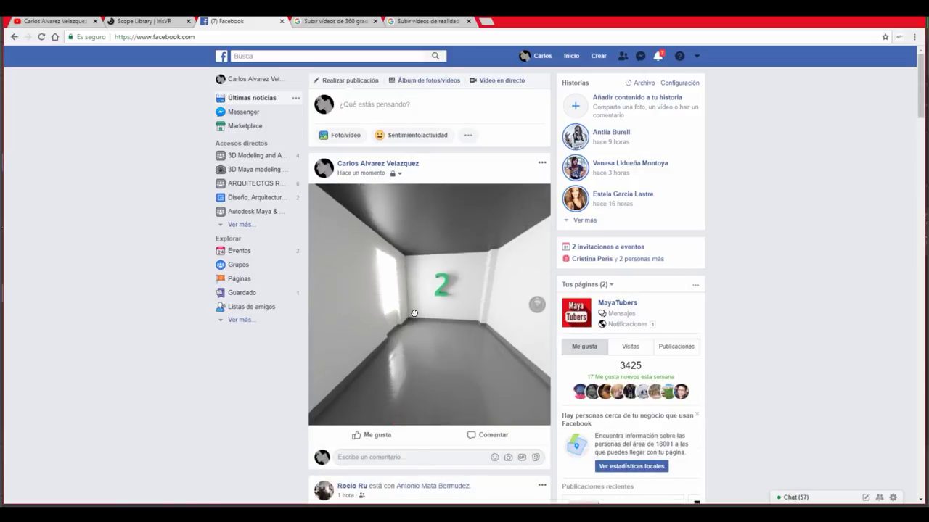
{"action": "left_click", "coordinate": [542, 162]}
{"action": "left_click", "coordinate": [457, 196]}
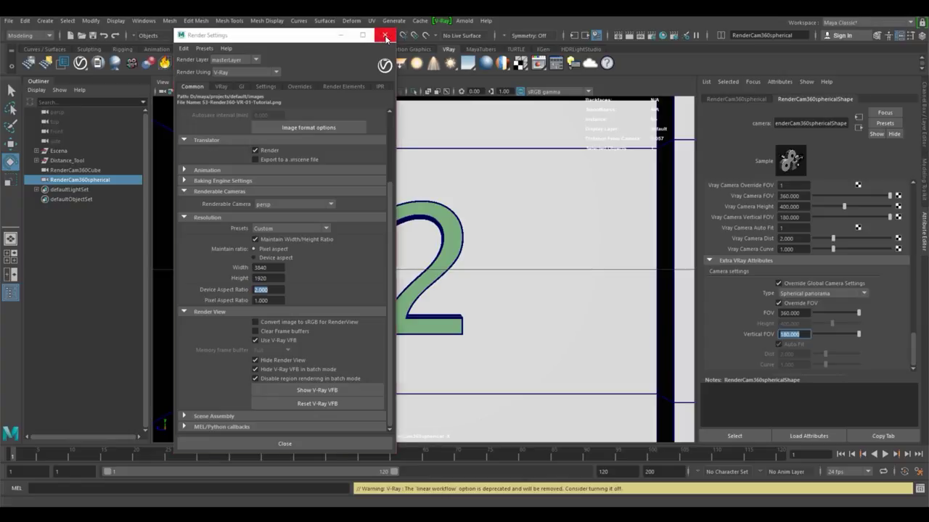
Close the Render Settings window, keeping the 3840 x 1920 spherical panorama camera.
{"action": "left_click", "coordinate": [385, 35]}
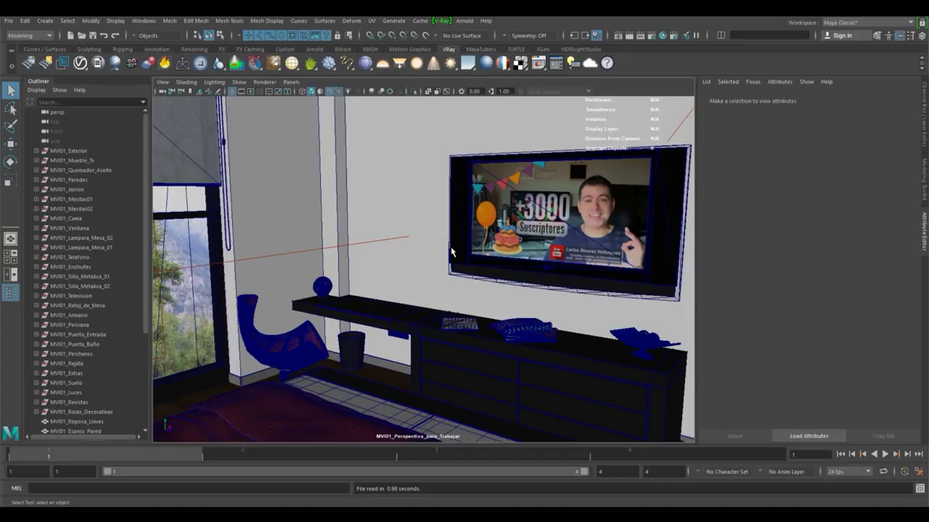
Look through the persp camera, select it, and show its transform values.
{"action": "left_click", "coordinate": [291, 81]}
{"action": "mouse_move", "coordinate": [307, 91]}
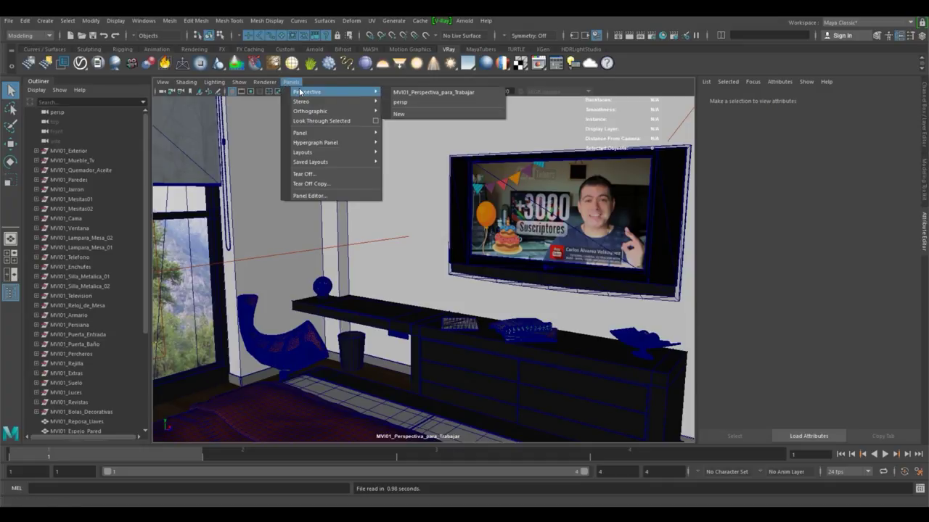
{"action": "left_click", "coordinate": [446, 105]}
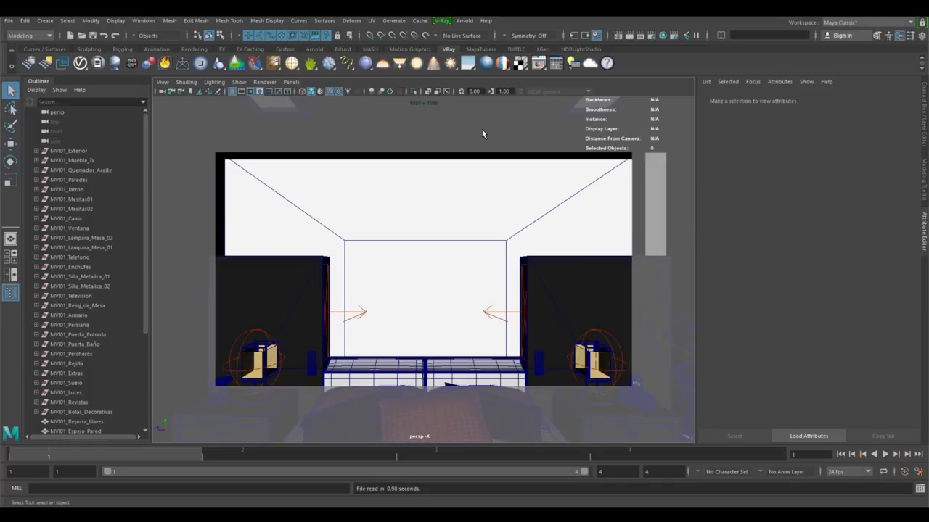
{"action": "left_click", "coordinate": [164, 91]}
{"action": "left_click", "coordinate": [923, 109]}
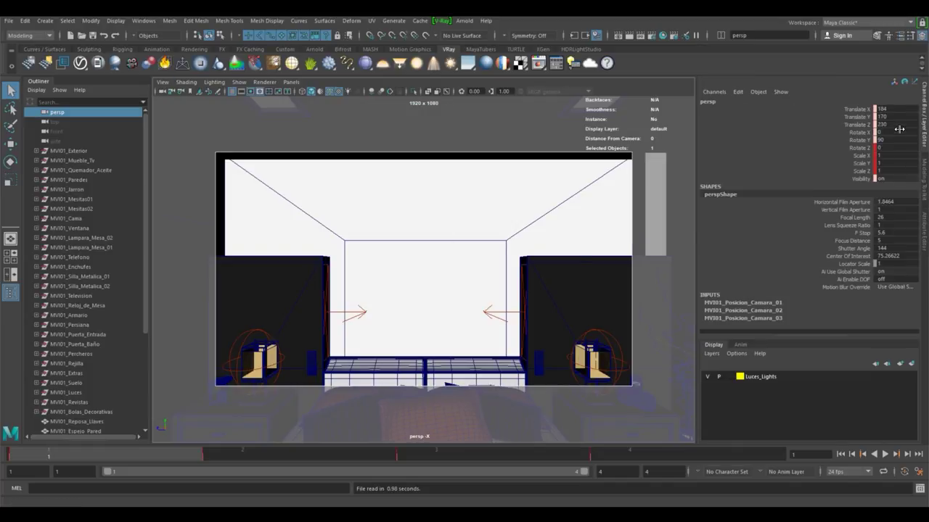
{"action": "left_click", "coordinate": [902, 116]}
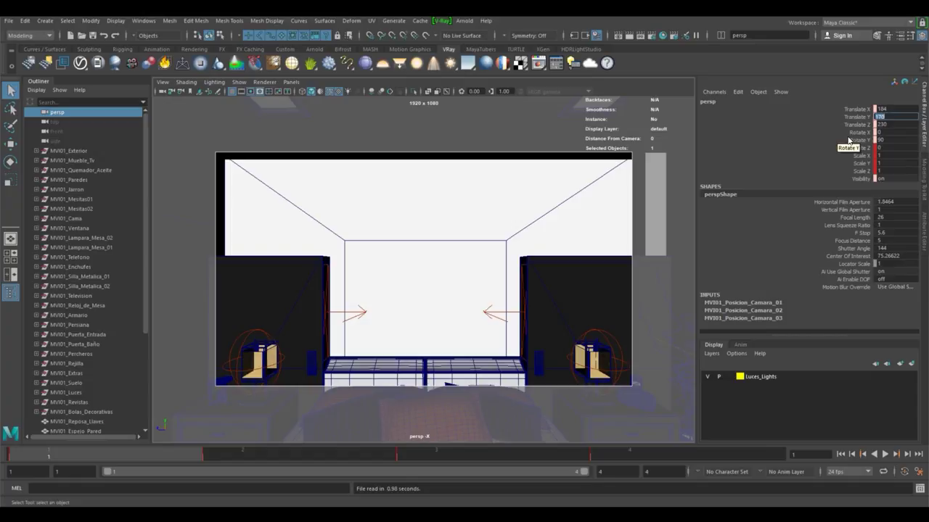
Turn the persp camera to Rotate Y 90 so it faces down the hallway.
{"action": "left_click_drag", "start_coordinate": [893, 142], "coordinate": [813, 141], "text": "ctrl"}
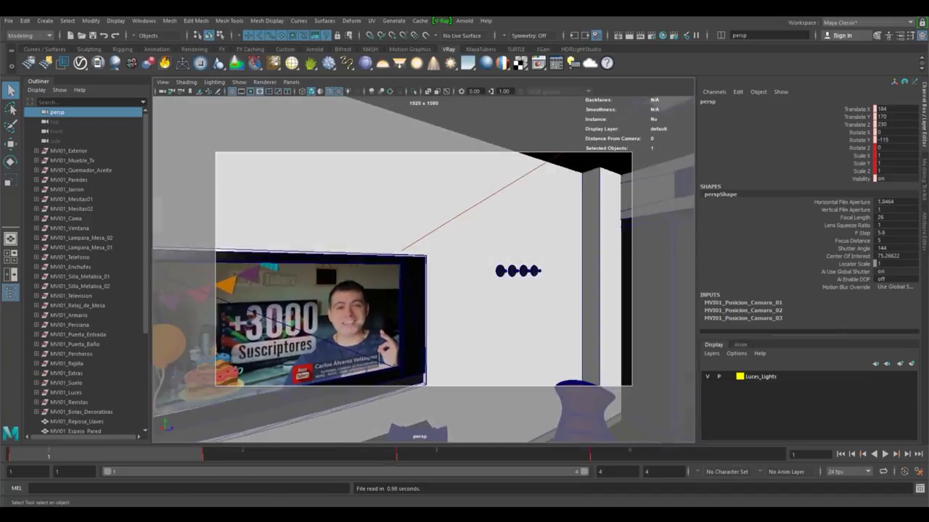
{"action": "left_click_drag", "start_coordinate": [812, 141], "coordinate": [725, 142], "text": "ctrl"}
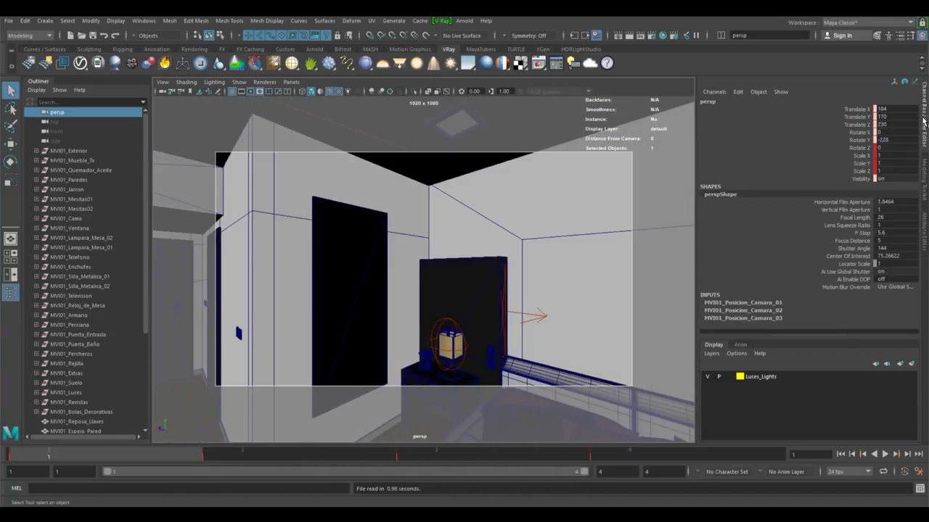
{"action": "double_click", "coordinate": [890, 139]}
{"action": "type", "text": "90"}
{"action": "key", "text": "Return"}
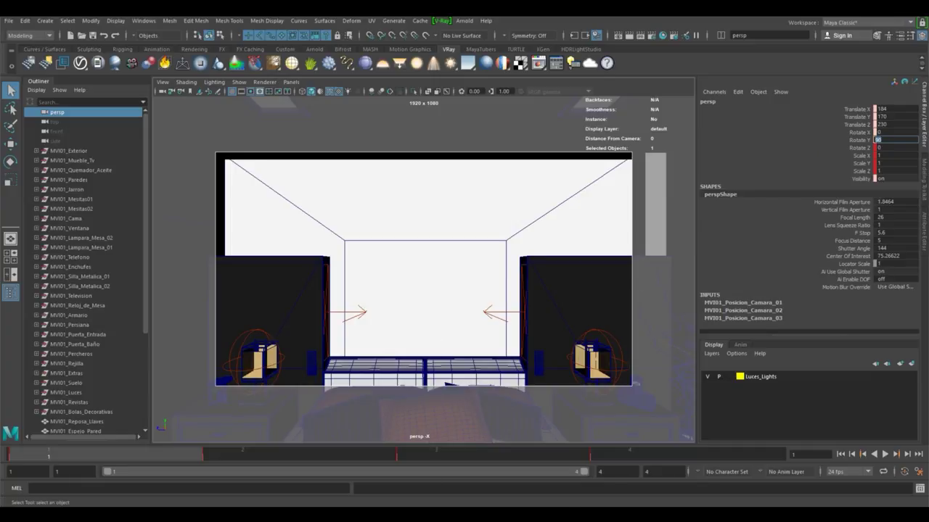
{"action": "left_click", "coordinate": [809, 155]}
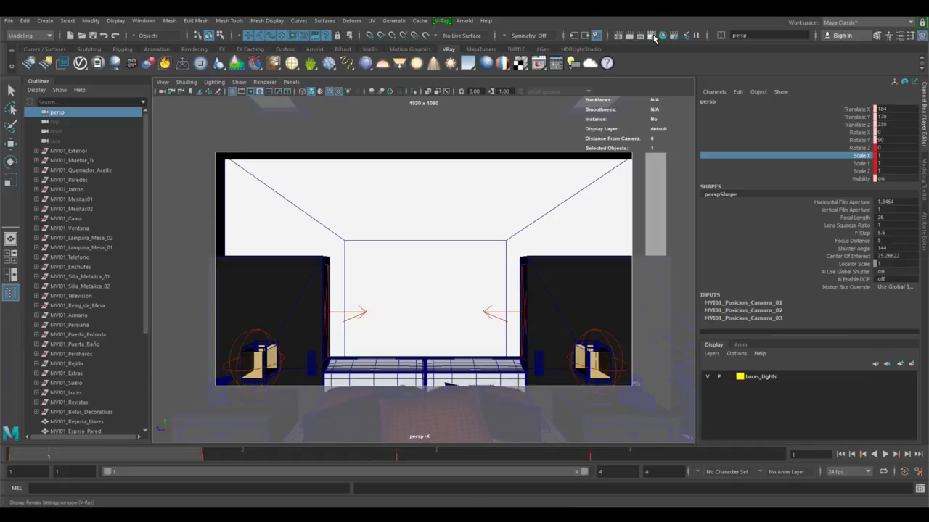
Override the V-Ray camera type to Spherical panorama with an overridden FOV of 360.
{"action": "left_click", "coordinate": [653, 36]}
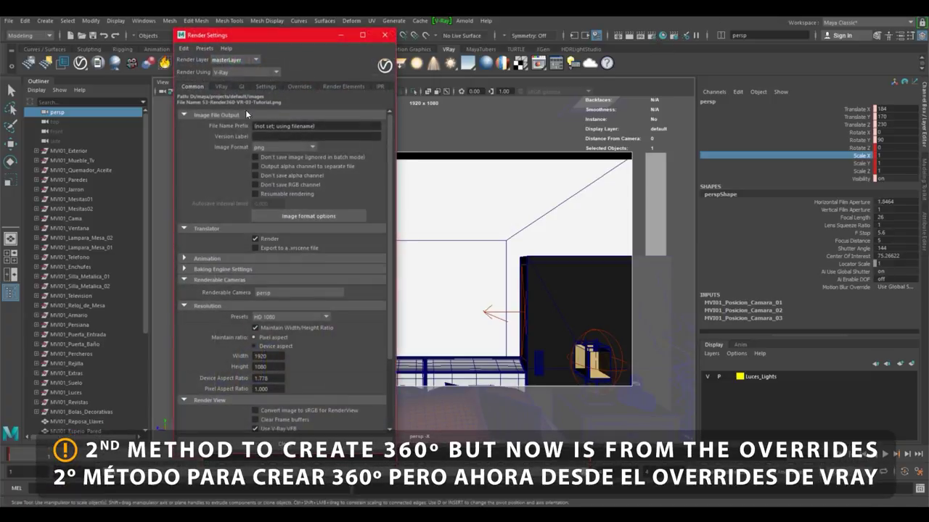
{"action": "left_click", "coordinate": [288, 85]}
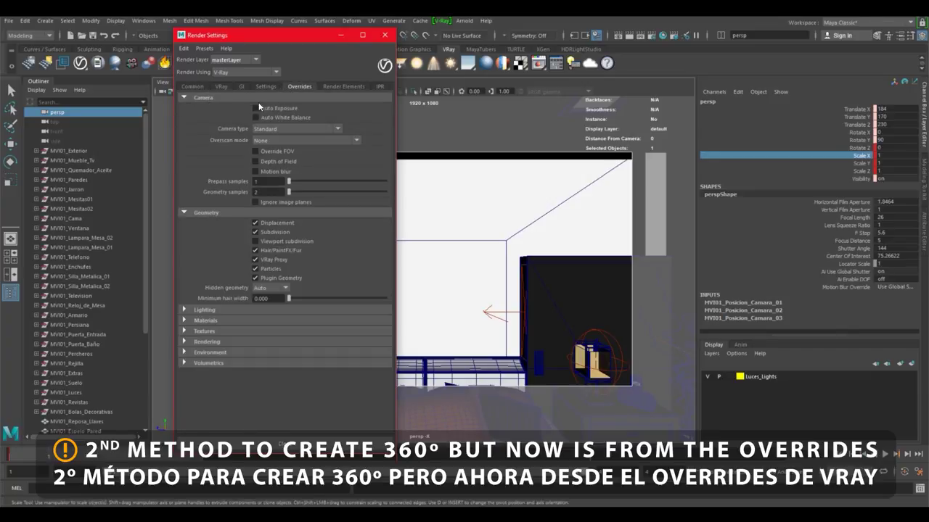
{"action": "left_click", "coordinate": [288, 139]}
{"action": "left_click", "coordinate": [292, 129]}
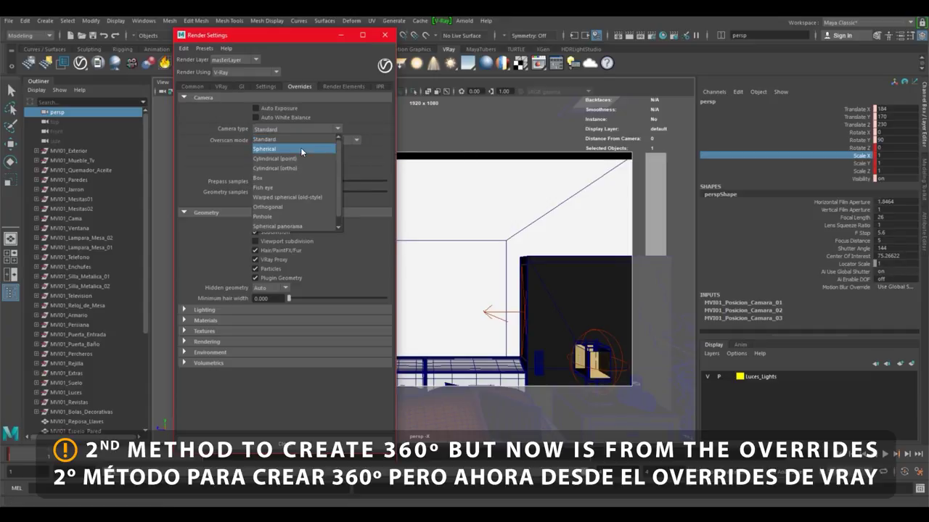
{"action": "left_click", "coordinate": [293, 225]}
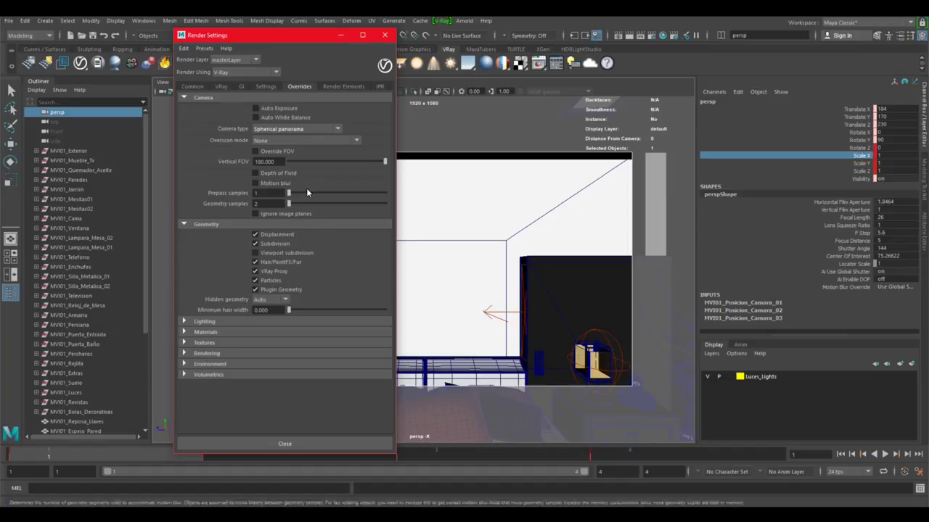
{"action": "left_click", "coordinate": [272, 150]}
{"action": "type", "text": "360"}
{"action": "key", "text": "Return"}
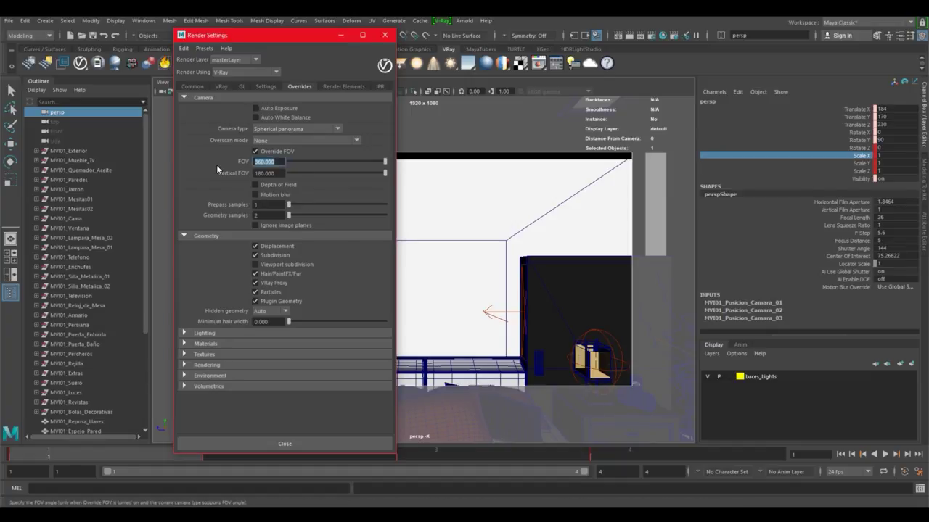
Close and reopen Render Settings on the output and resolution settings.
{"action": "left_click", "coordinate": [303, 444]}
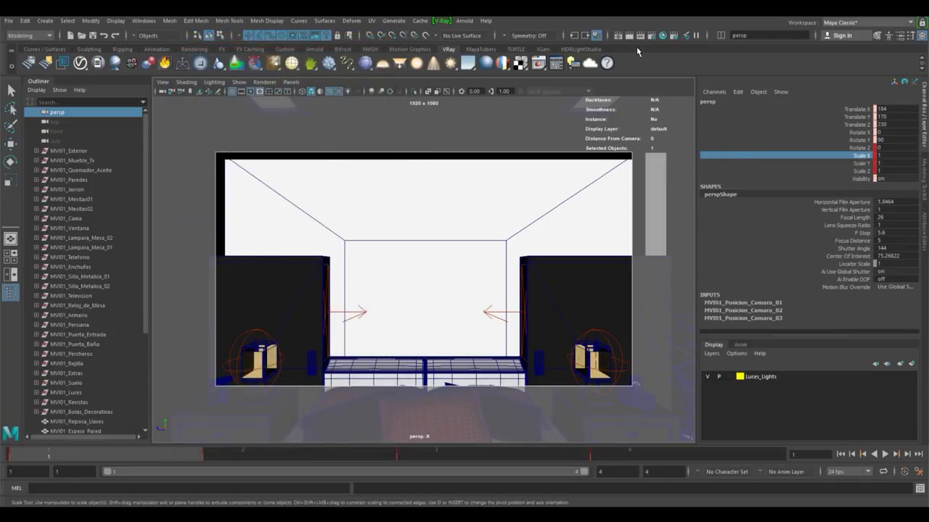
{"action": "left_click", "coordinate": [650, 35]}
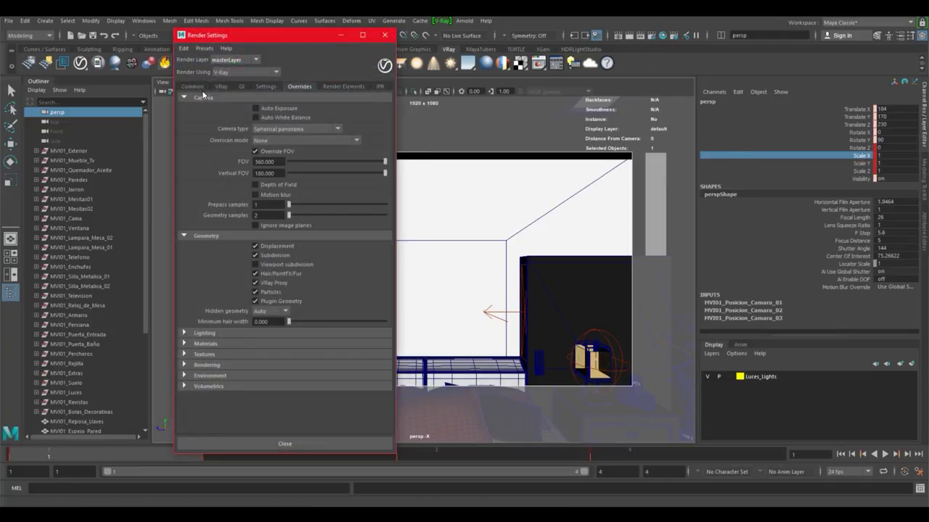
{"action": "left_click", "coordinate": [192, 86]}
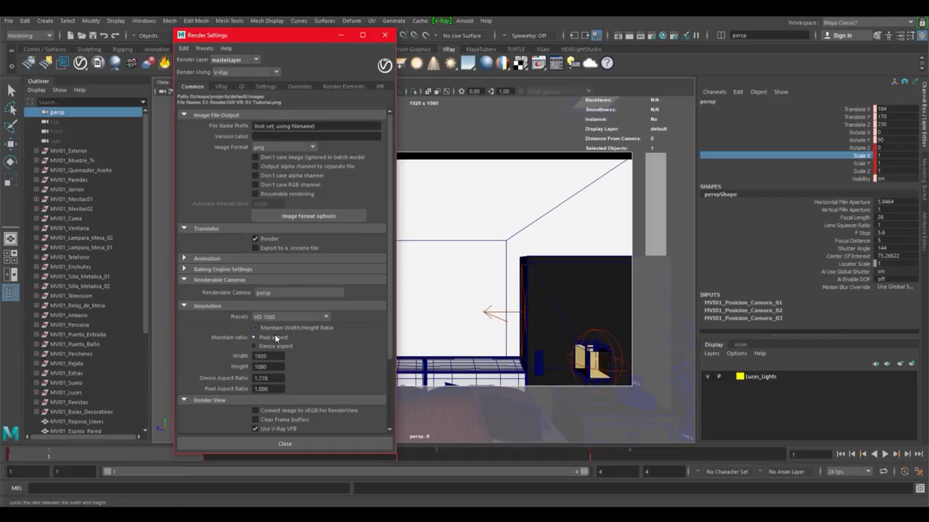
Set the render resolution to 4 x 2 with a 2.000 device aspect ratio, then bring Chrome forward.
{"action": "left_click_drag", "start_coordinate": [277, 357], "coordinate": [246, 356]}
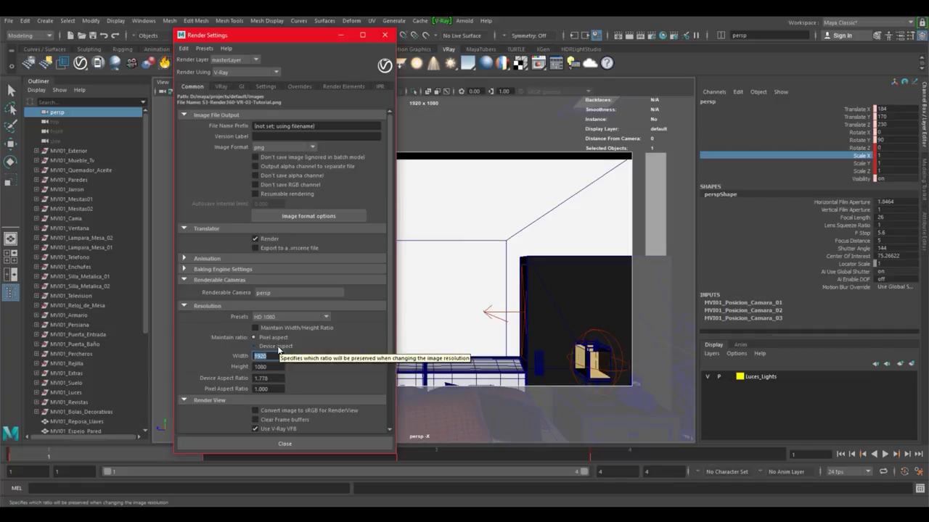
{"action": "type", "text": "4"}
{"action": "key", "text": "Tab"}
{"action": "type", "text": "2"}
{"action": "key", "text": "Tab"}
{"action": "left_click", "coordinate": [279, 326]}
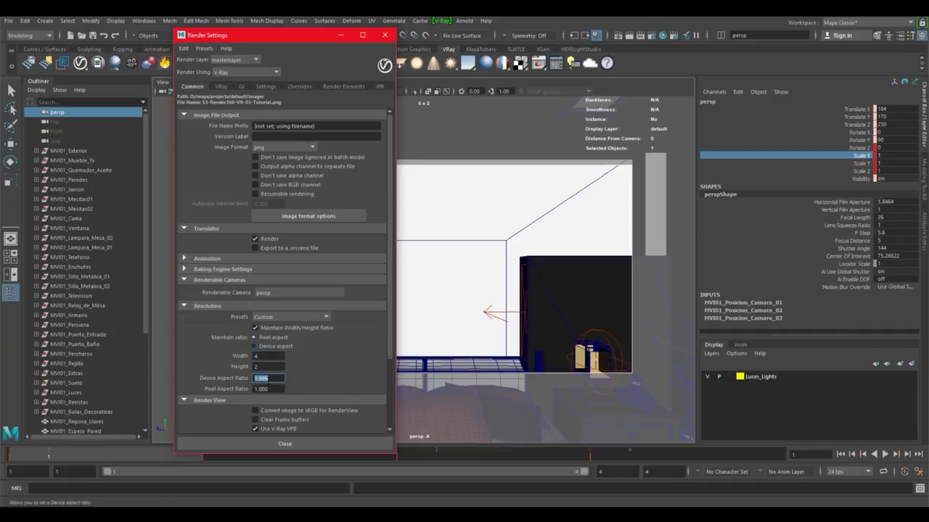
{"action": "left_click", "coordinate": [279, 327]}
{"action": "type", "text": "2"}
{"action": "key", "text": "Tab"}
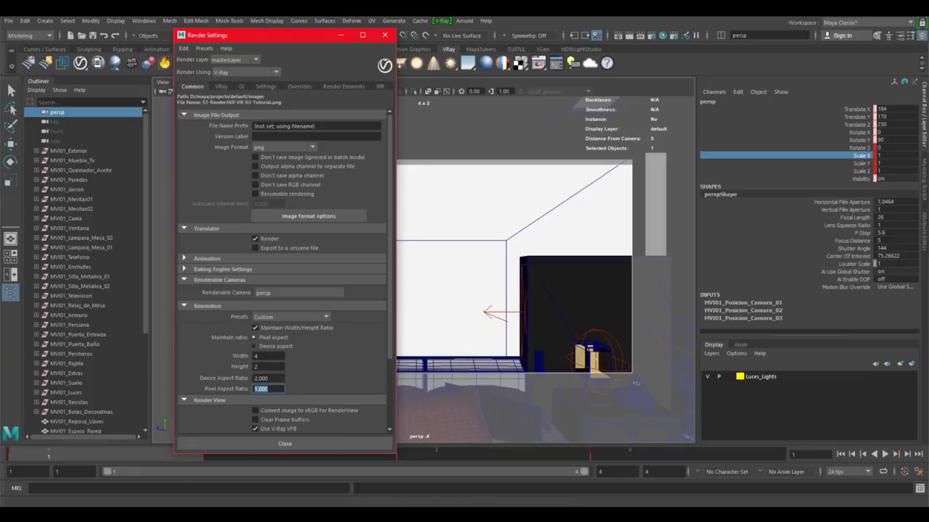
{"action": "left_click", "coordinate": [135, 476]}
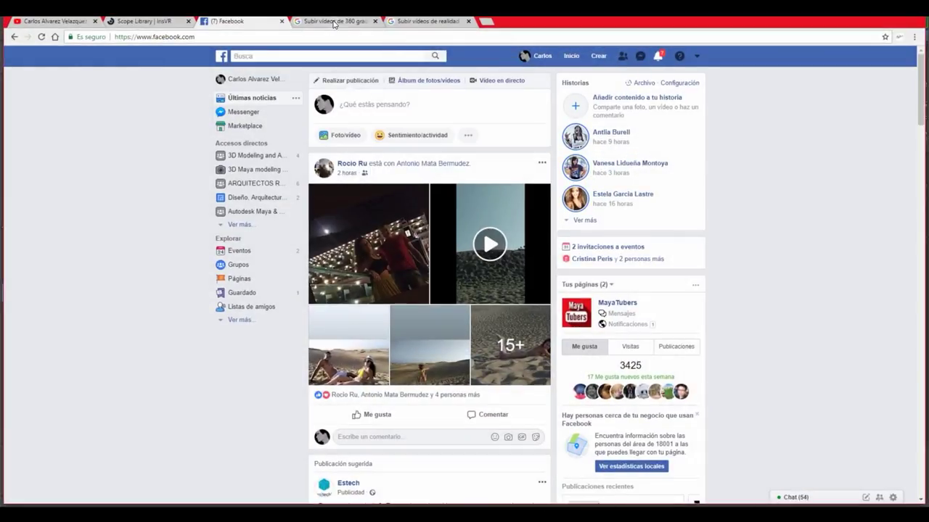
Open the 360° video help article, expand Paso 1 and highlight the 2:1 ratio.
{"action": "left_click", "coordinate": [334, 22]}
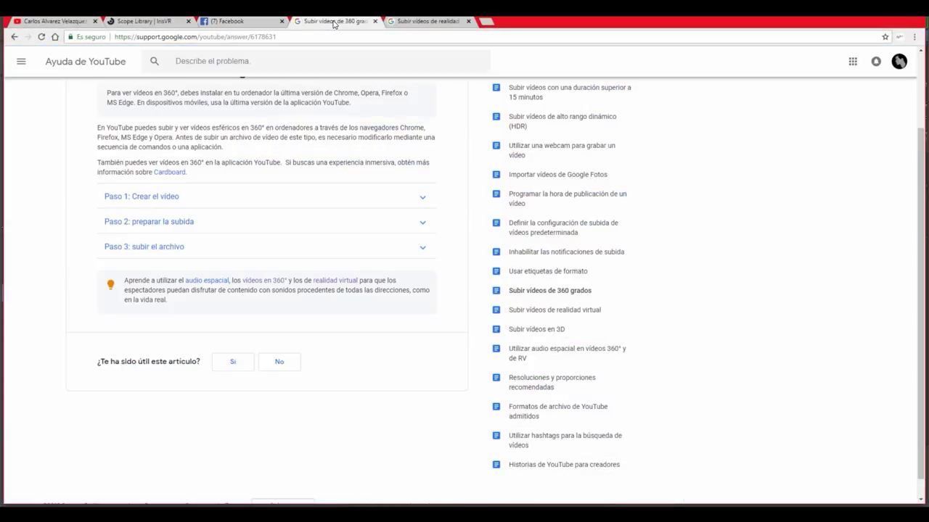
{"action": "left_click", "coordinate": [164, 199]}
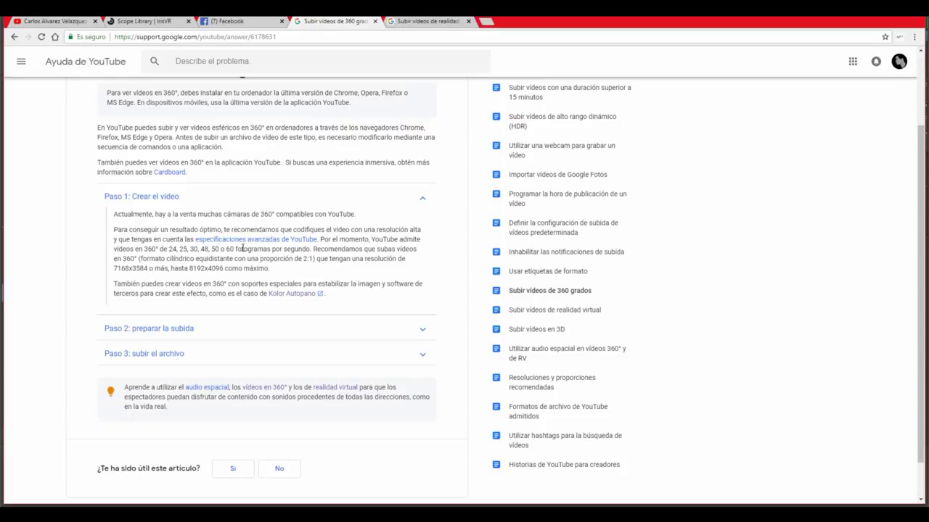
{"action": "left_click_drag", "start_coordinate": [303, 259], "coordinate": [315, 259]}
{"action": "left_click", "coordinate": [302, 278]}
Switch to the VR upload article and expand its Paso 1 on creating VR video.
{"action": "key", "text": "ctrl+Tab"}
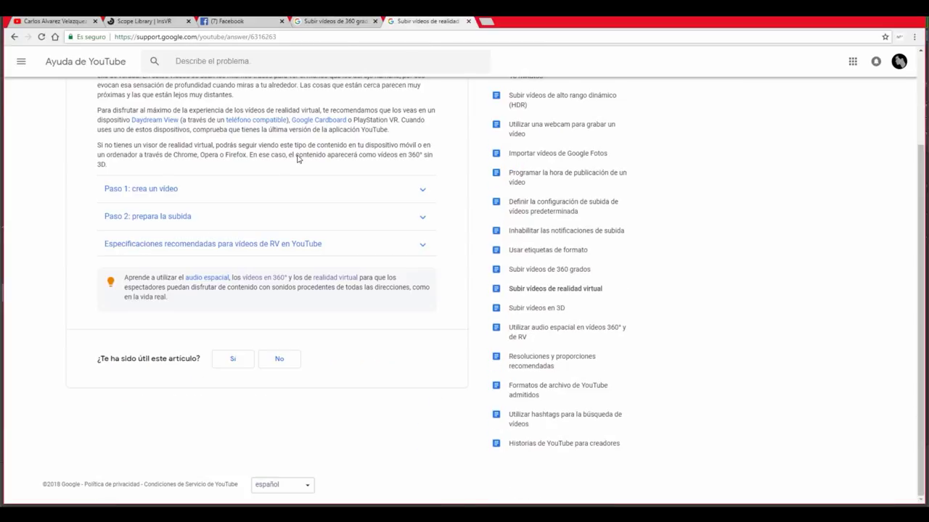
{"action": "scroll", "coordinate": [297, 159], "scroll_direction": "up", "scroll_amount": 3}
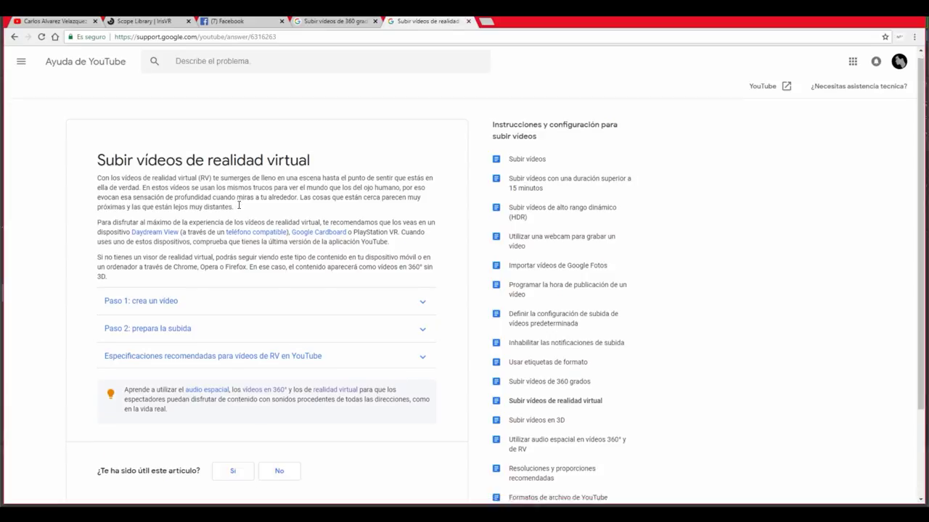
{"action": "scroll", "coordinate": [239, 206], "scroll_direction": "down", "scroll_amount": 2}
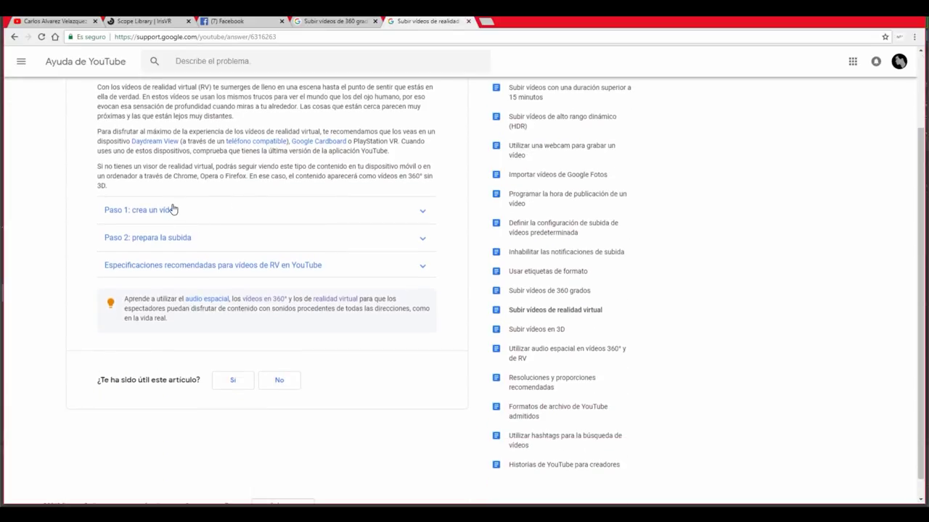
{"action": "left_click", "coordinate": [166, 212]}
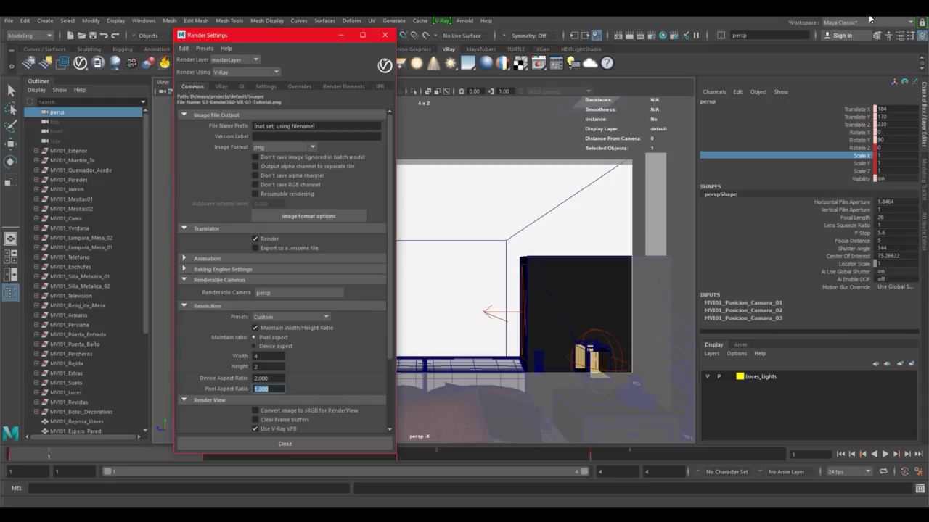
Set the render height to 1920 (width 3840) and render a V-Ray test panorama.
{"action": "left_click", "coordinate": [269, 367]}
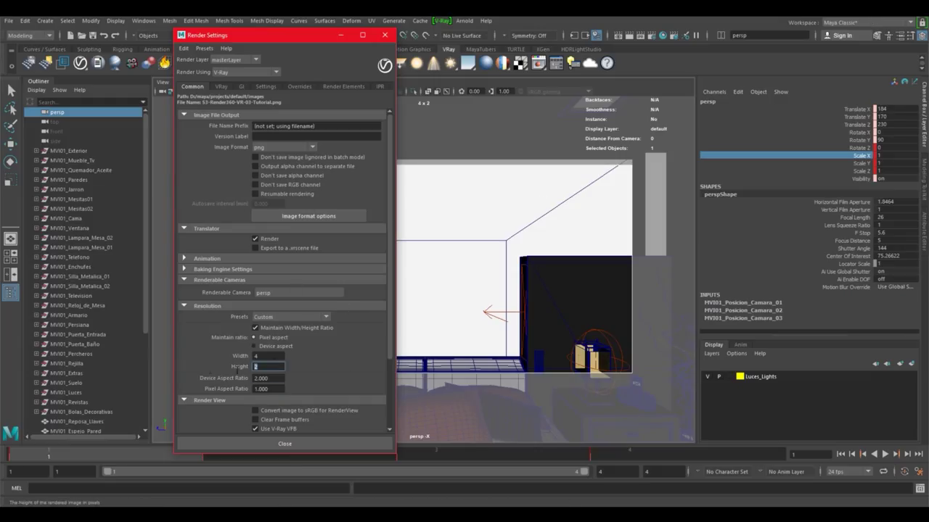
{"action": "type", "text": "1920"}
{"action": "key", "text": "Tab"}
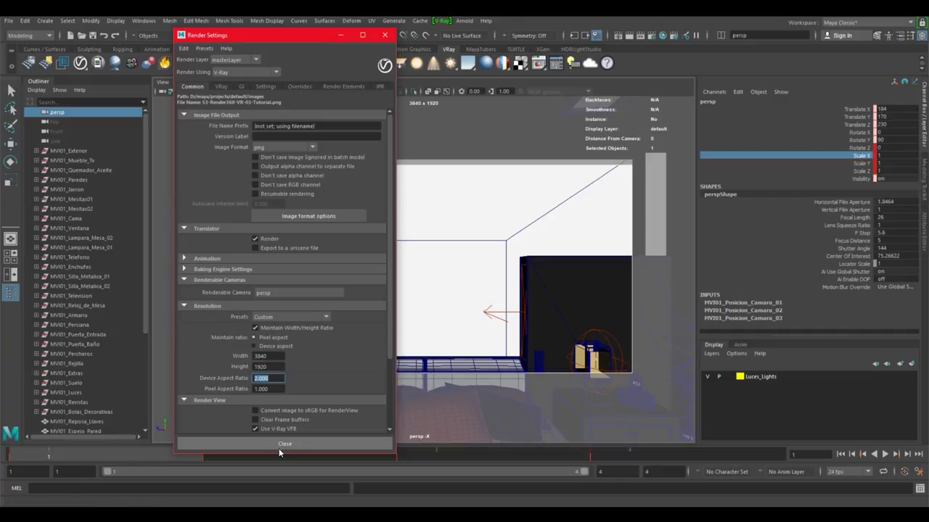
{"action": "left_click", "coordinate": [279, 444]}
{"action": "left_click", "coordinate": [631, 35]}
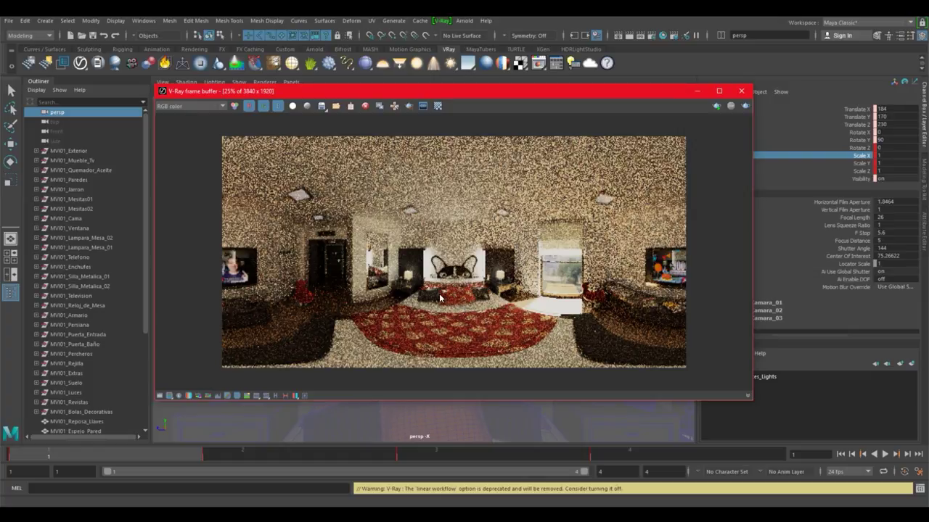
{"action": "left_click", "coordinate": [698, 92]}
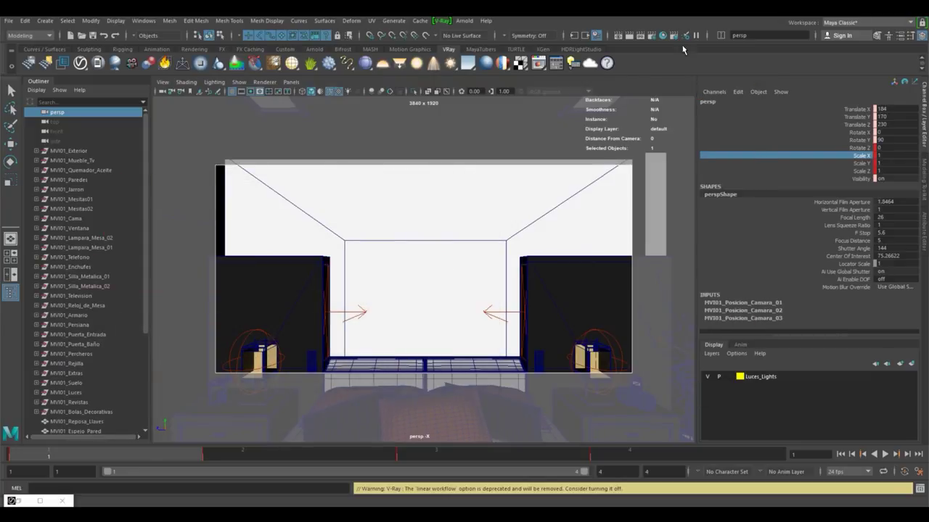
Add V-Ray stereoscopic attributes to the persp camera with Top-Bottom output layout.
{"action": "left_click", "coordinate": [158, 93]}
{"action": "left_click", "coordinate": [158, 93]}
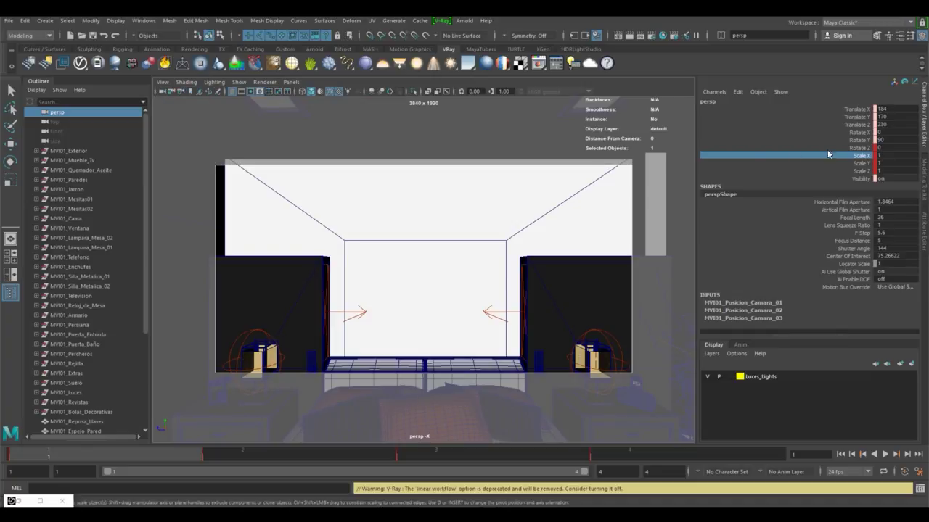
{"action": "key", "text": "ctrl+a"}
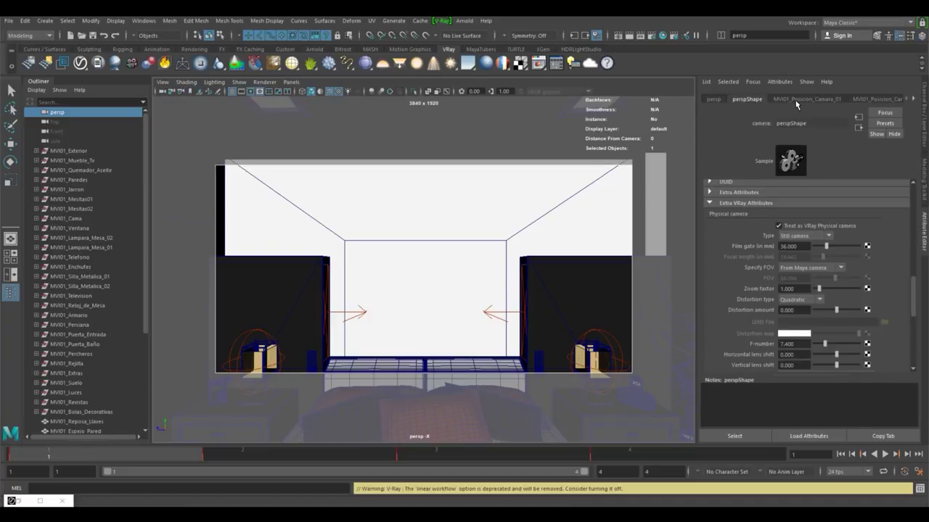
{"action": "left_click", "coordinate": [774, 82]}
{"action": "mouse_move", "coordinate": [805, 120]}
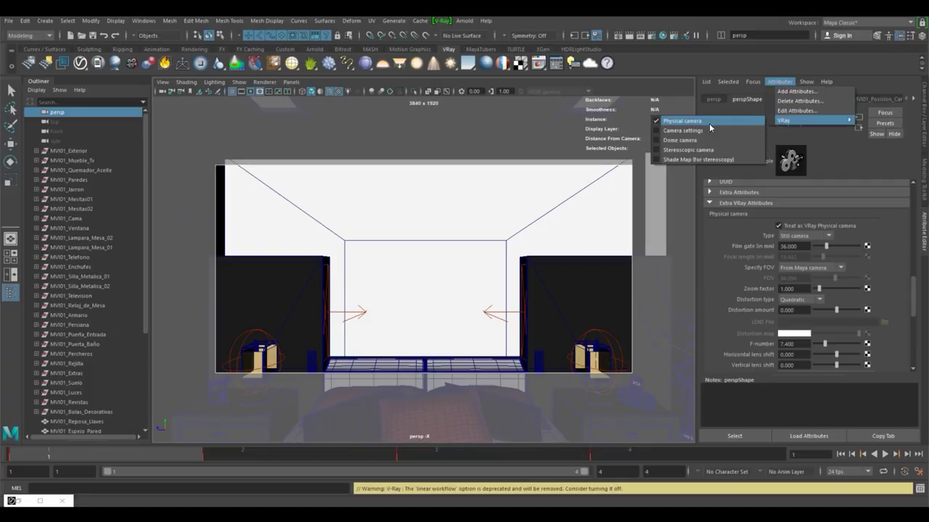
{"action": "left_click", "coordinate": [682, 149]}
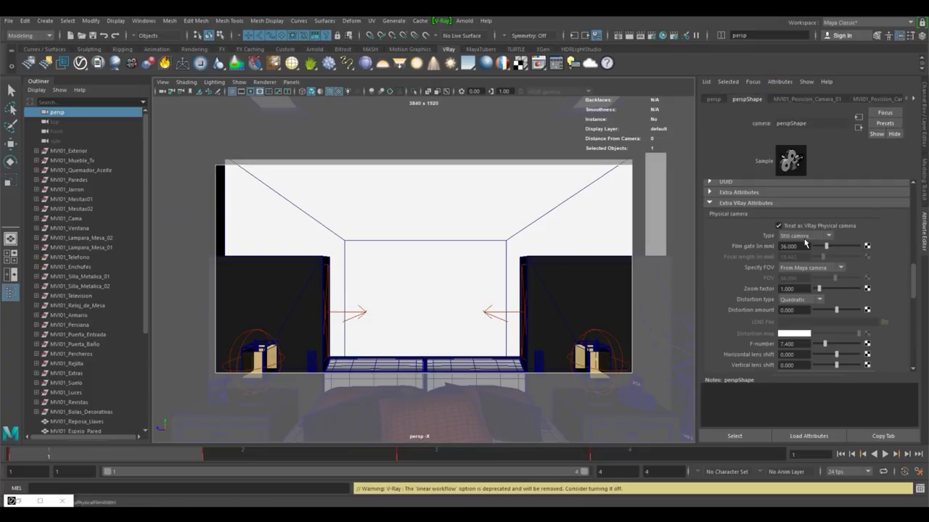
{"action": "scroll", "coordinate": [828, 244], "scroll_direction": "down", "scroll_amount": 3}
{"action": "scroll", "coordinate": [829, 254], "scroll_direction": "down", "scroll_amount": 5}
{"action": "left_click", "coordinate": [789, 264]}
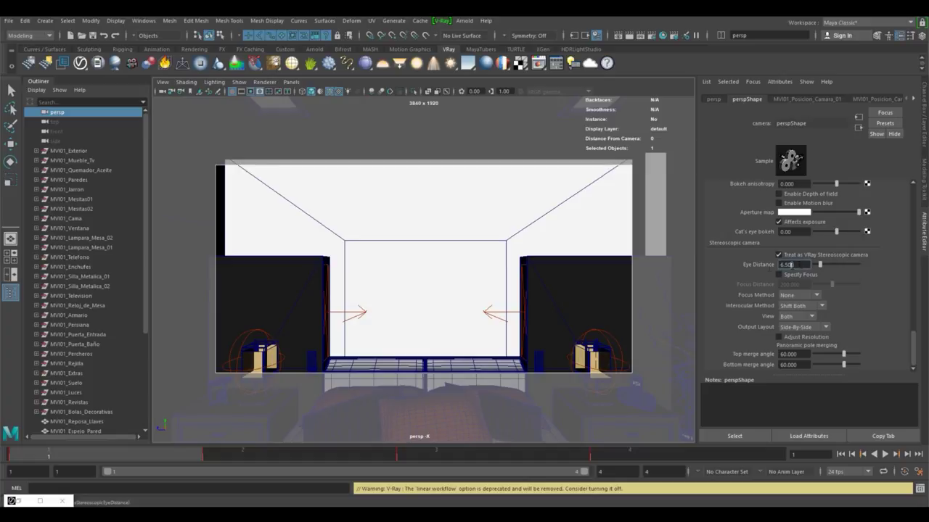
{"action": "left_click", "coordinate": [805, 328]}
Set the render resolution to a square 2 x 2, relocking the width-to-height ratio.
{"action": "left_click", "coordinate": [651, 36]}
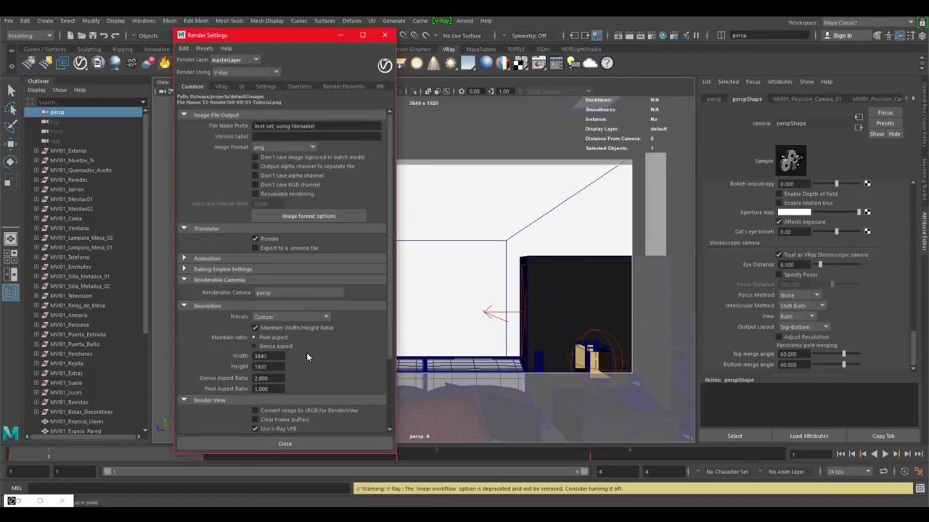
{"action": "left_click", "coordinate": [256, 327]}
{"action": "double_click", "coordinate": [262, 355]}
{"action": "type", "text": "2"}
{"action": "key", "text": "Tab"}
{"action": "type", "text": "2"}
{"action": "key", "text": "Tab"}
{"action": "left_click", "coordinate": [255, 327]}
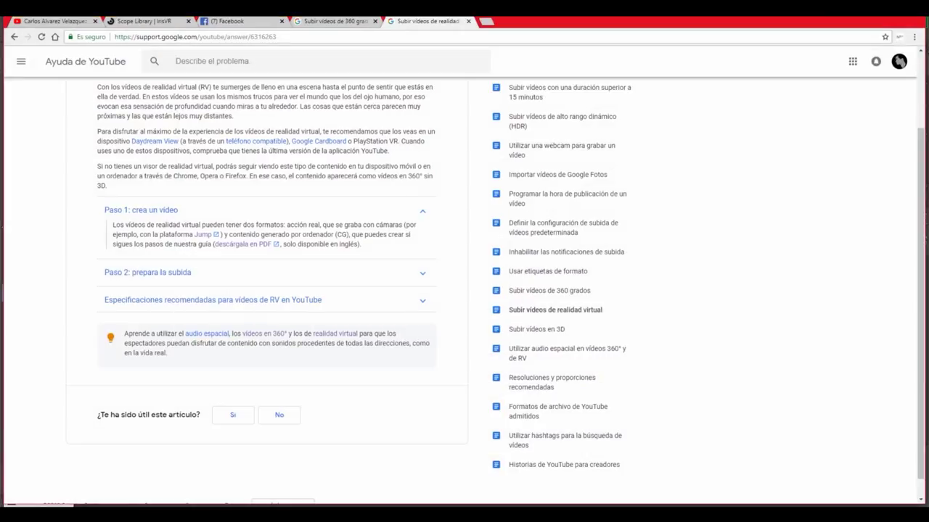
Expand 'Paso 2: prepara la subida' and highlight the 1:1, 5120x5120 and 8192x8192 values.
{"action": "left_click", "coordinate": [189, 275]}
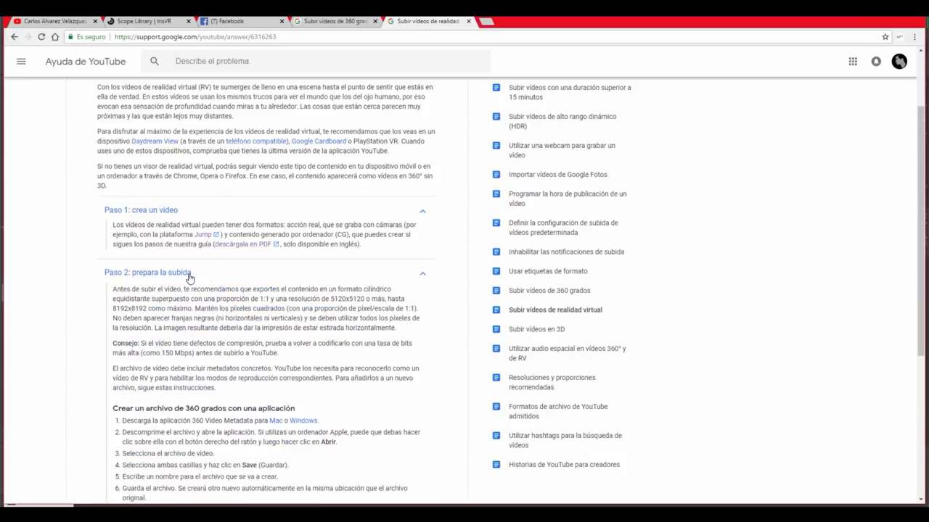
{"action": "scroll", "coordinate": [271, 250], "scroll_direction": "down", "scroll_amount": 1}
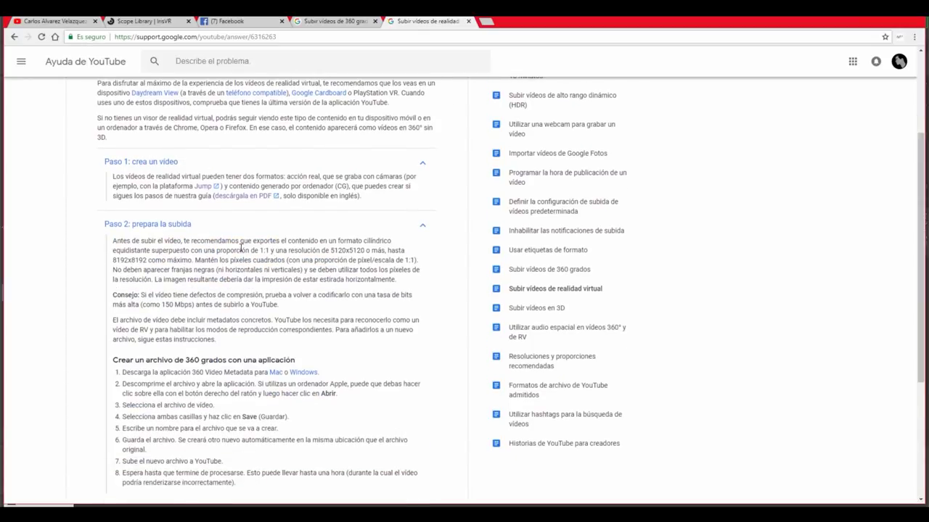
{"action": "left_click_drag", "start_coordinate": [256, 249], "coordinate": [269, 250]}
{"action": "left_click_drag", "start_coordinate": [331, 250], "coordinate": [367, 251]}
{"action": "left_click", "coordinate": [187, 263]}
{"action": "left_click_drag", "start_coordinate": [113, 260], "coordinate": [147, 261]}
{"action": "left_click_drag", "start_coordinate": [331, 250], "coordinate": [366, 250]}
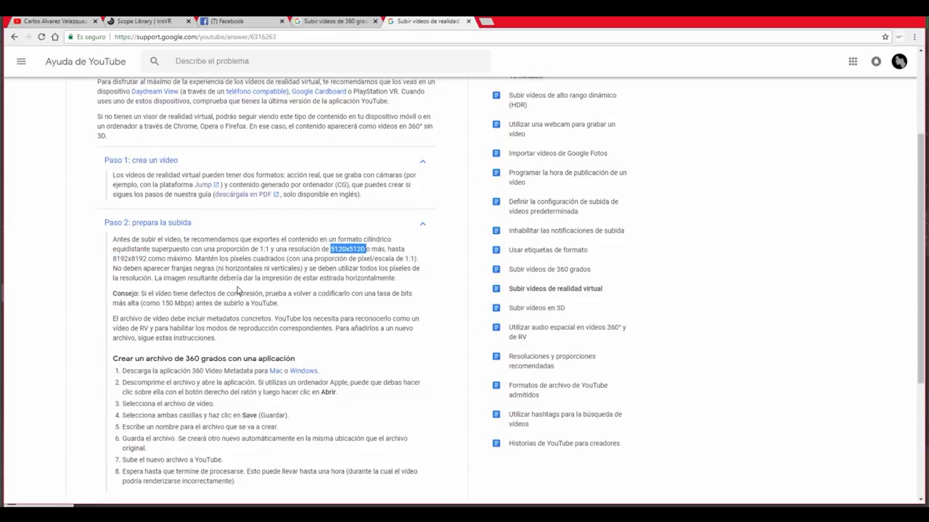
Highlight the recommended bitrate and scroll through the rest of the article.
{"action": "scroll", "coordinate": [238, 290], "scroll_direction": "down", "scroll_amount": 1}
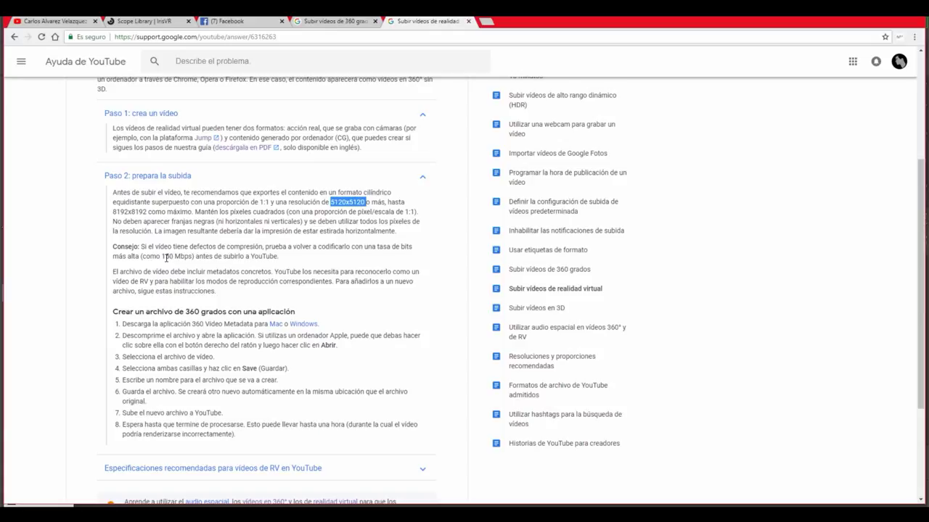
{"action": "left_click_drag", "start_coordinate": [165, 257], "coordinate": [189, 257]}
{"action": "scroll", "coordinate": [275, 283], "scroll_direction": "down", "scroll_amount": 2}
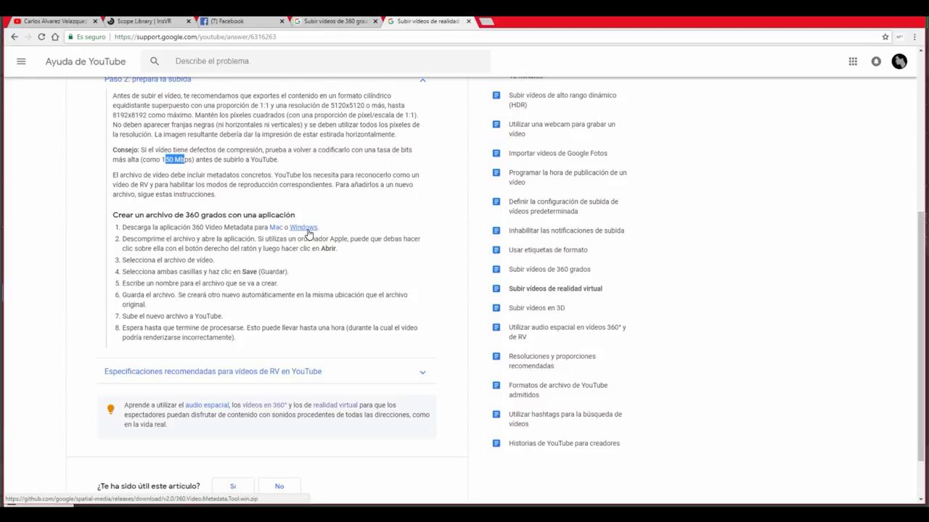
{"action": "scroll", "coordinate": [308, 233], "scroll_direction": "up", "scroll_amount": 1}
{"action": "scroll", "coordinate": [309, 232], "scroll_direction": "up", "scroll_amount": 1}
{"action": "scroll", "coordinate": [309, 232], "scroll_direction": "up", "scroll_amount": 1}
{"action": "scroll", "coordinate": [308, 232], "scroll_direction": "up", "scroll_amount": 1}
{"action": "scroll", "coordinate": [320, 217], "scroll_direction": "up", "scroll_amount": 3}
{"action": "scroll", "coordinate": [283, 269], "scroll_direction": "down", "scroll_amount": 4}
Set the render width to 5120, giving a 5120 x 5120 resolution, and close Render Settings.
{"action": "left_click_drag", "start_coordinate": [330, 202], "coordinate": [345, 210]}
{"action": "double_click", "coordinate": [365, 203]}
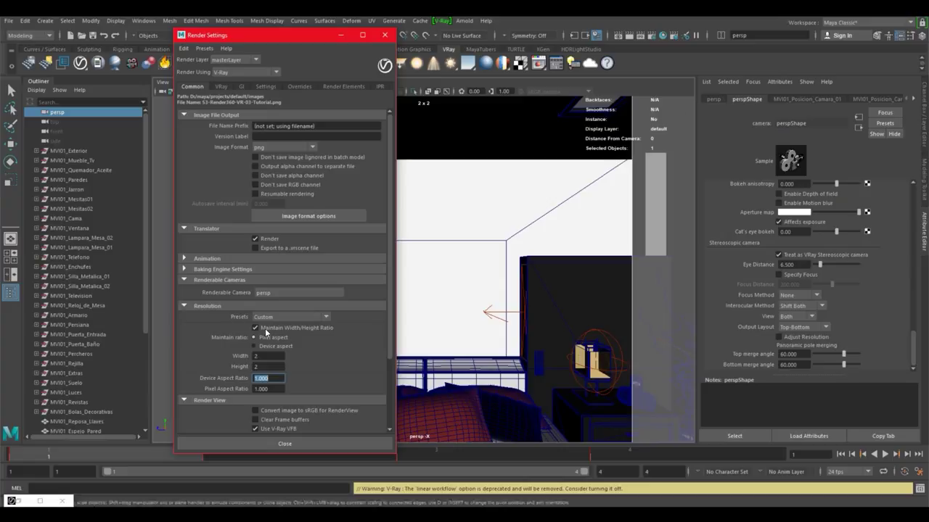
{"action": "double_click", "coordinate": [268, 355]}
{"action": "type", "text": "5120"}
{"action": "key", "text": "Tab"}
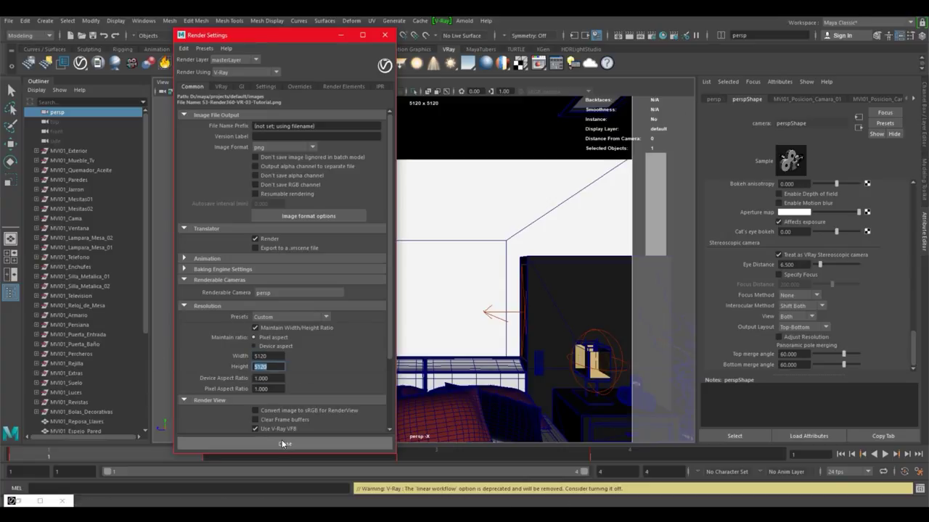
{"action": "left_click", "coordinate": [283, 444]}
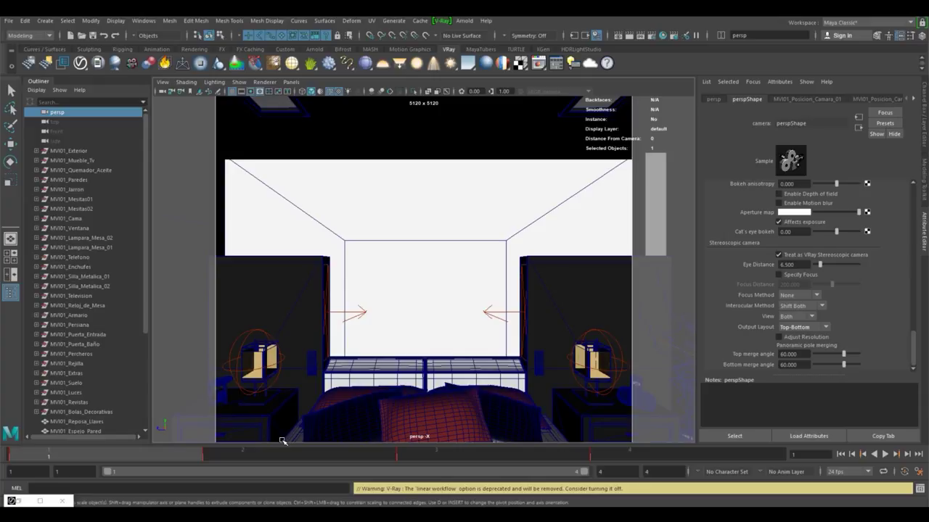
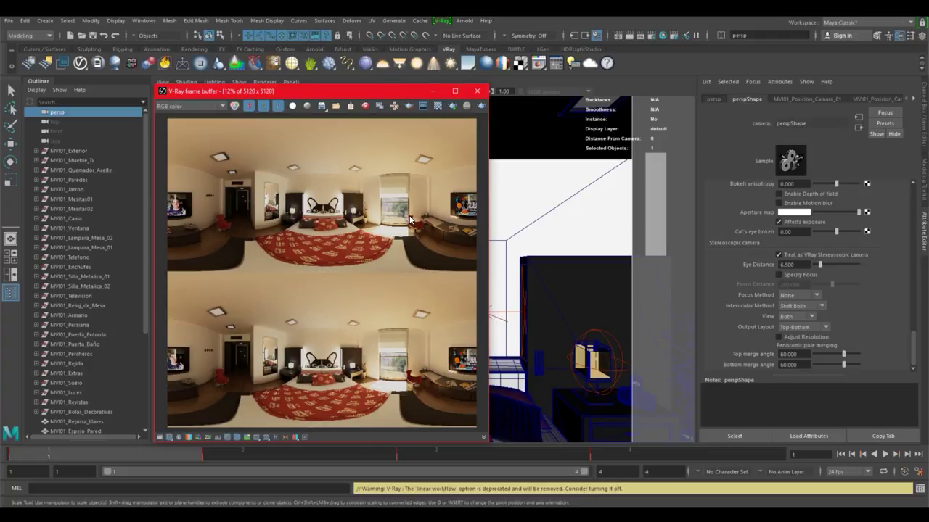
Review the 5120 x 5120 top-bottom stereo render, then close the V-Ray frame buffer.
{"action": "left_click_drag", "start_coordinate": [367, 93], "coordinate": [453, 104]}
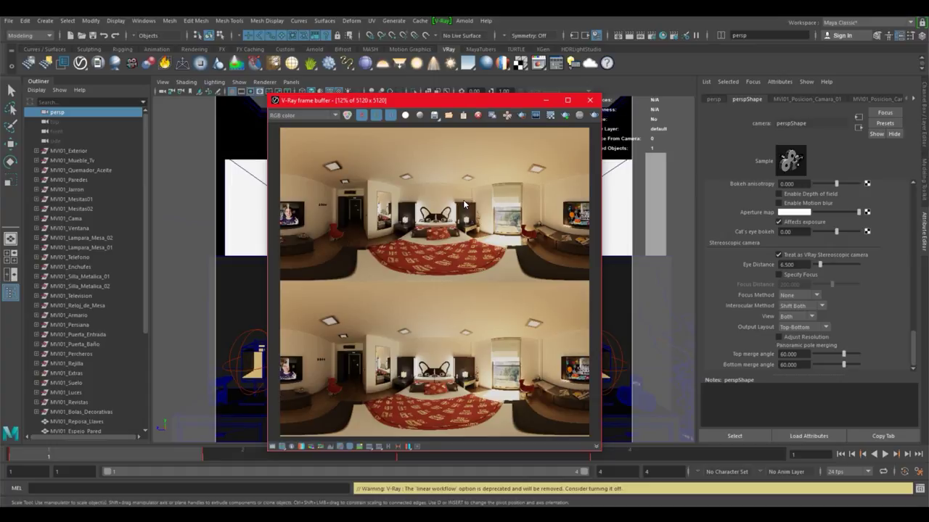
{"action": "left_click_drag", "start_coordinate": [444, 100], "coordinate": [415, 81]}
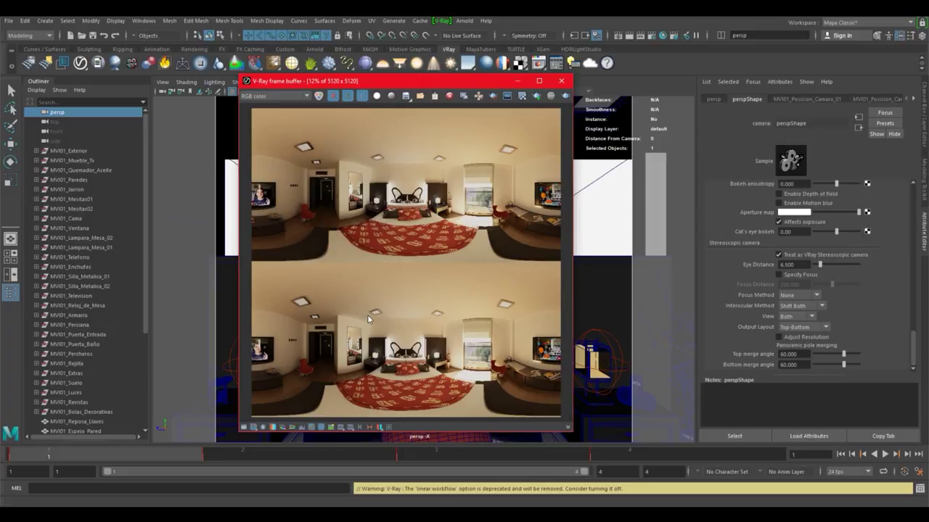
{"action": "left_click", "coordinate": [563, 82]}
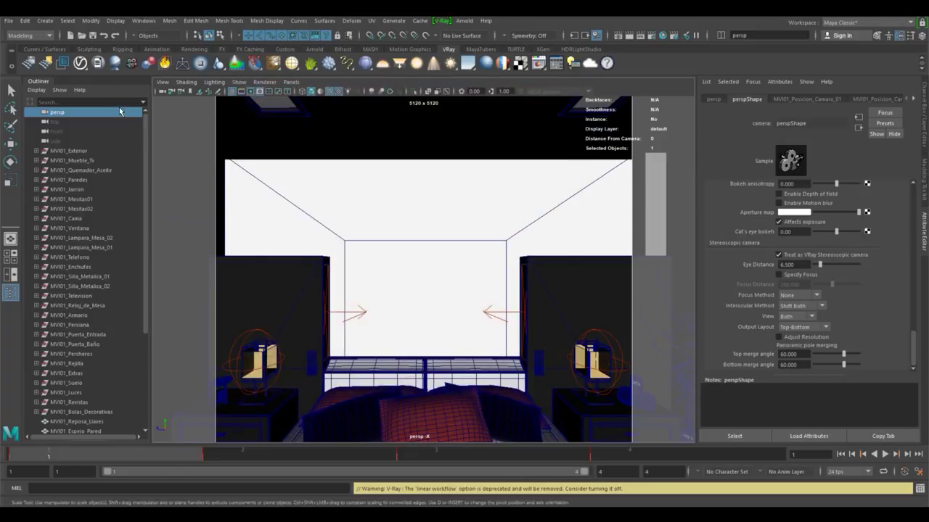
Open the recent Texto03Tutorial.mb scene, discarding unsaved changes.
{"action": "left_click", "coordinate": [8, 21]}
{"action": "mouse_move", "coordinate": [33, 345]}
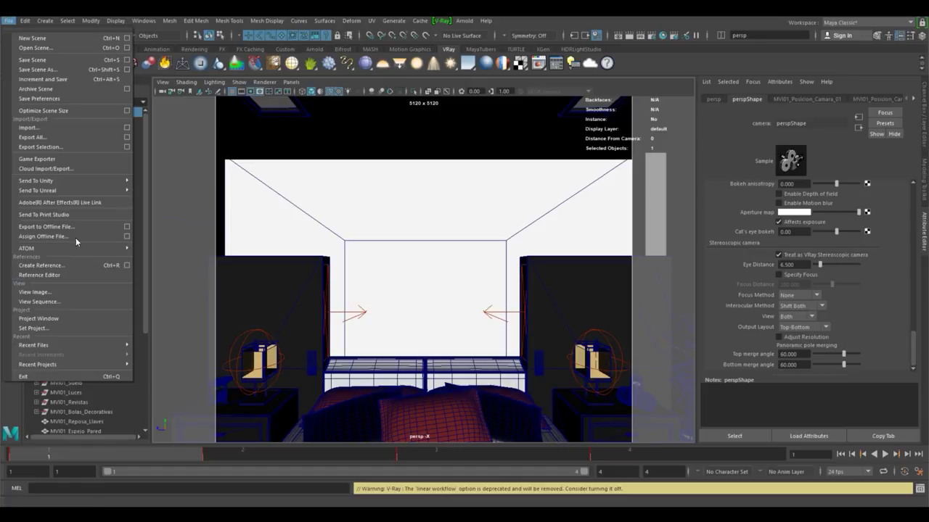
{"action": "left_click", "coordinate": [349, 365]}
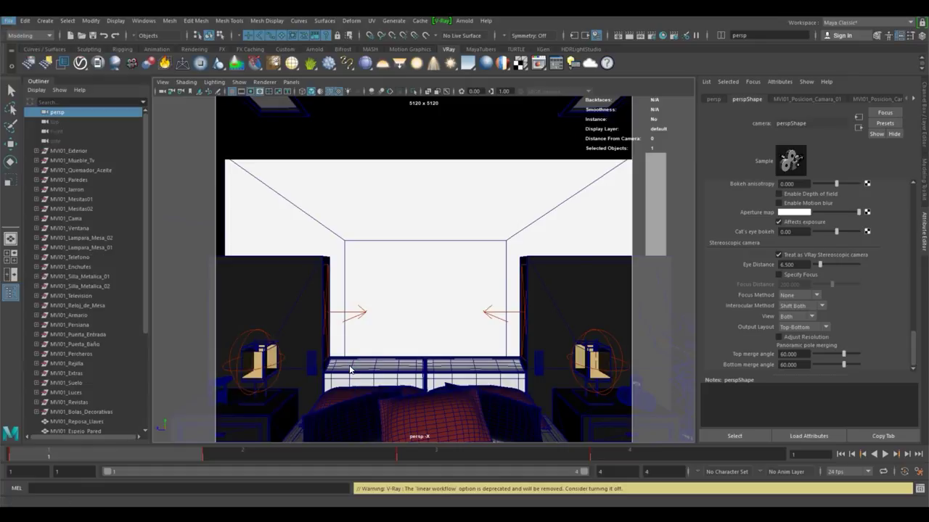
{"action": "left_click", "coordinate": [458, 265]}
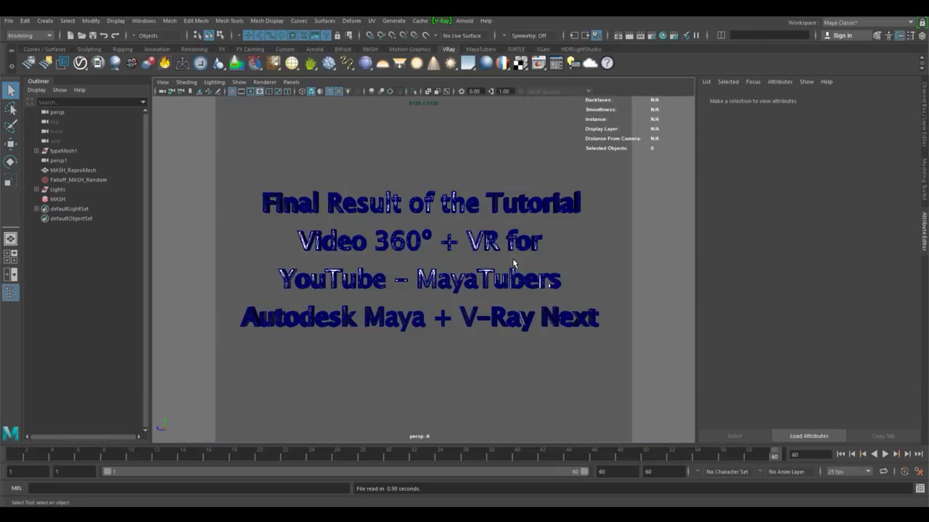
Preview the title text animation, then create a playblast of it.
{"action": "left_click", "coordinate": [885, 455]}
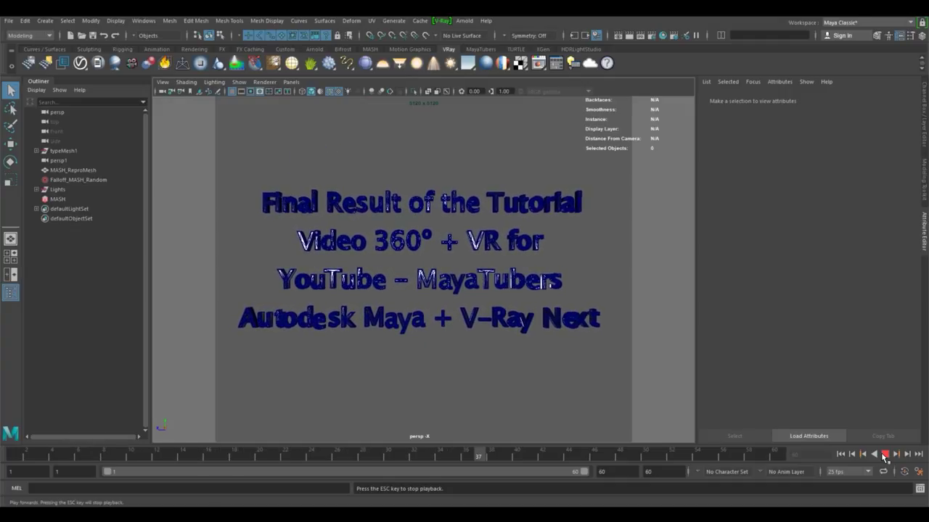
{"action": "key", "text": "Escape"}
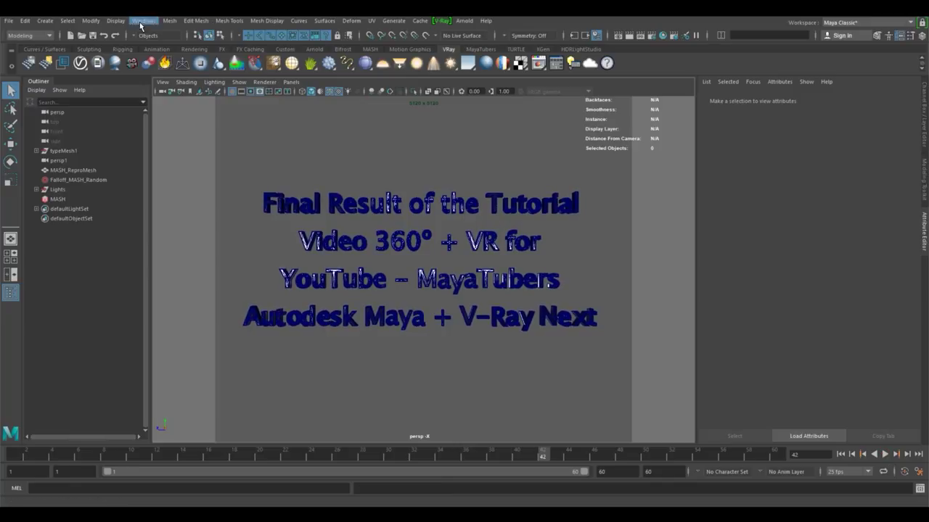
{"action": "left_click", "coordinate": [132, 21]}
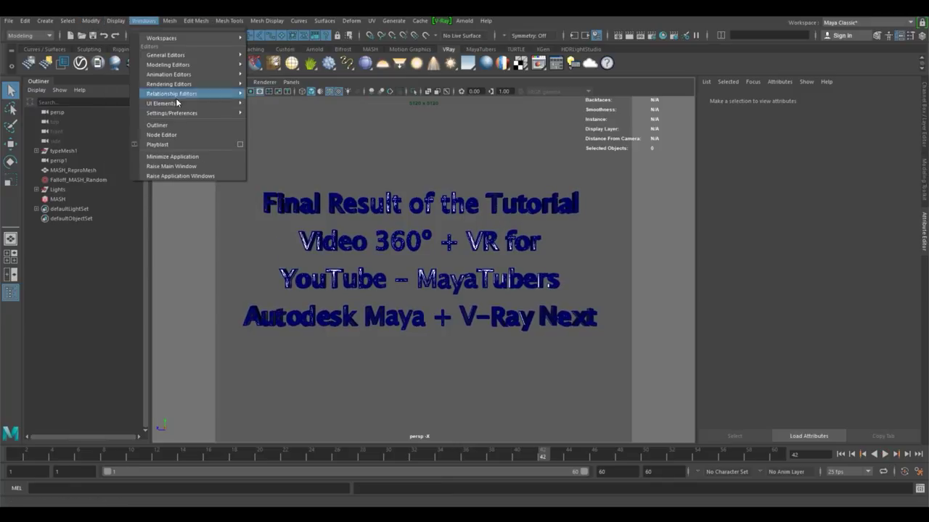
{"action": "left_click", "coordinate": [183, 144]}
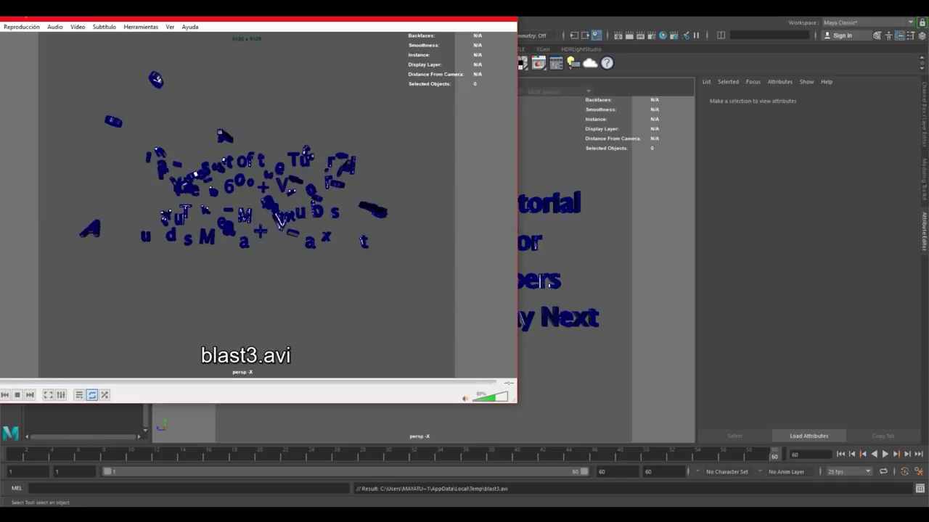
Stop the blast3.avi playblast in VLC and close the player.
{"action": "left_click", "coordinate": [16, 398]}
{"action": "left_click_drag", "start_coordinate": [366, 19], "coordinate": [569, 122]}
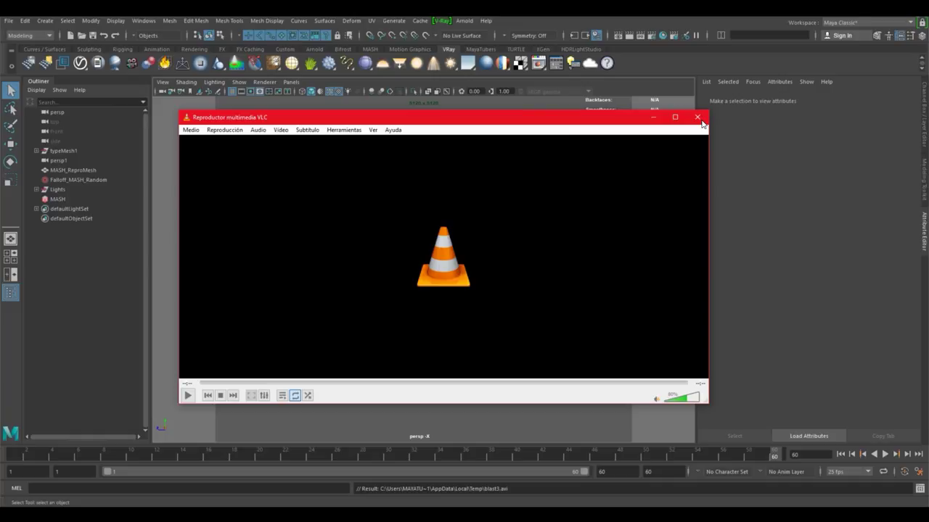
{"action": "left_click", "coordinate": [700, 124]}
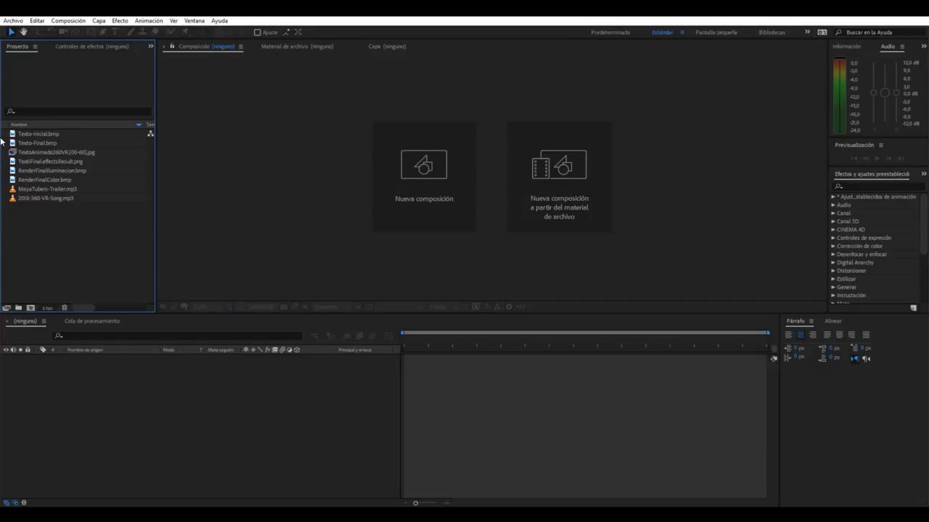
Delete the old TextoAnimado360VR item and import TextoAnimado360VR[00-60].jpg as an image sequence.
{"action": "left_click", "coordinate": [55, 151]}
{"action": "key", "text": "Delete"}
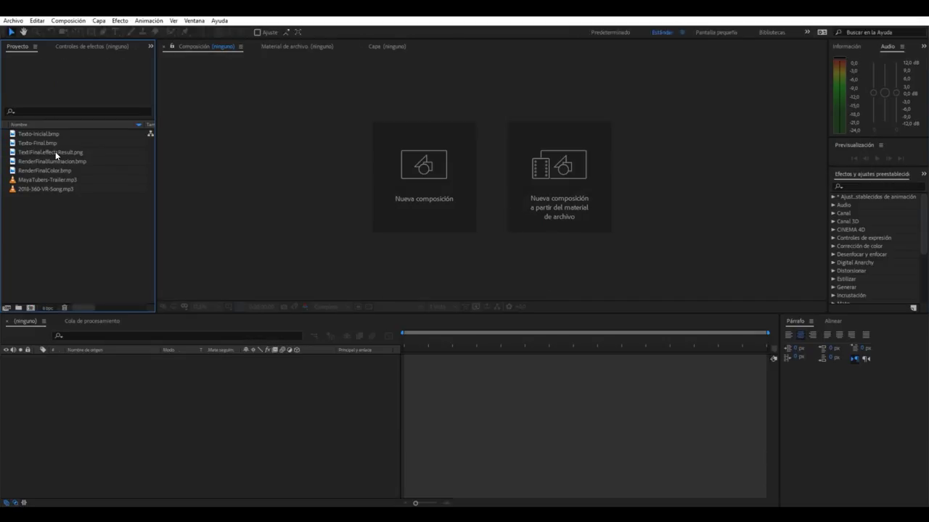
{"action": "right_click", "coordinate": [61, 213]}
{"action": "mouse_move", "coordinate": [90, 260]}
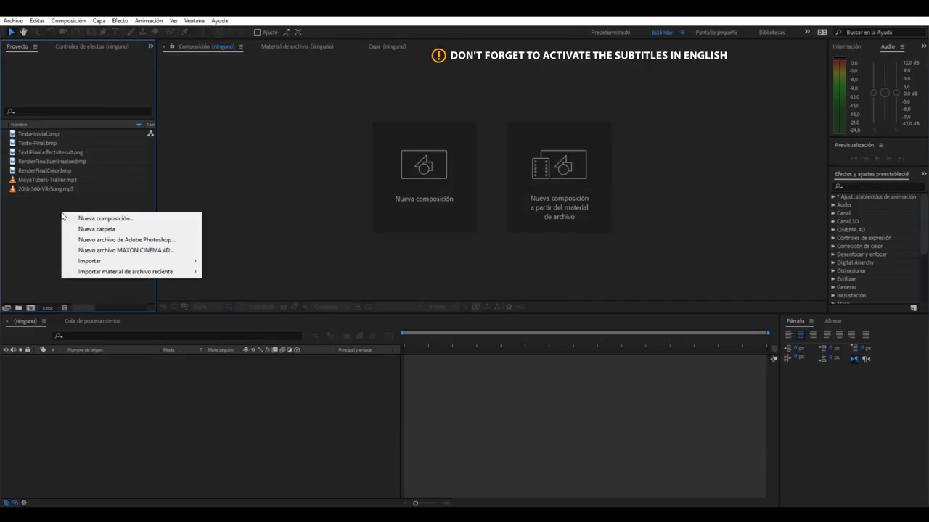
{"action": "left_click", "coordinate": [228, 261]}
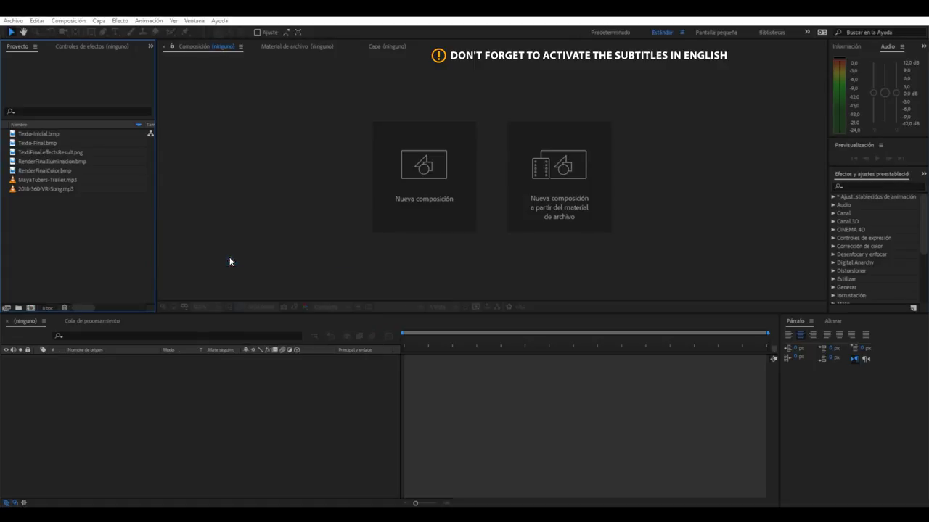
{"action": "left_click_drag", "start_coordinate": [306, 80], "coordinate": [303, 79]}
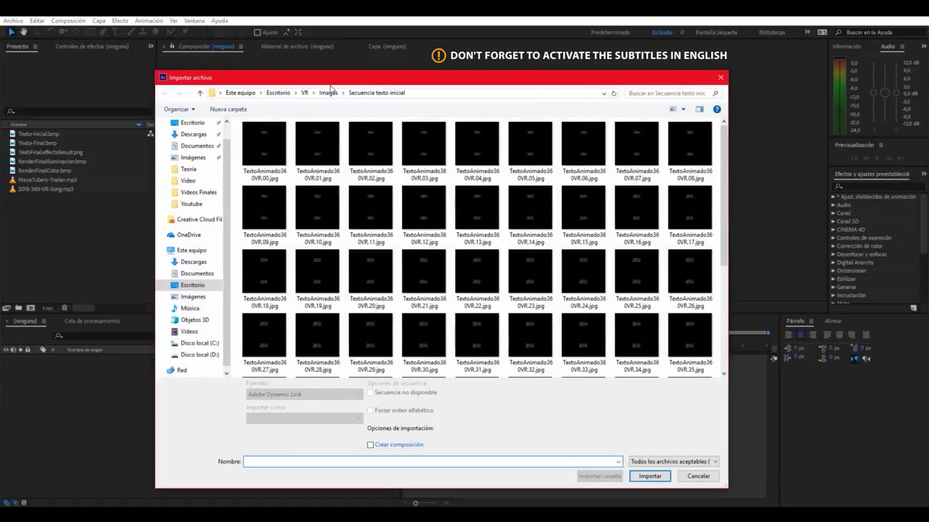
{"action": "left_click_drag", "start_coordinate": [723, 182], "coordinate": [710, 136]}
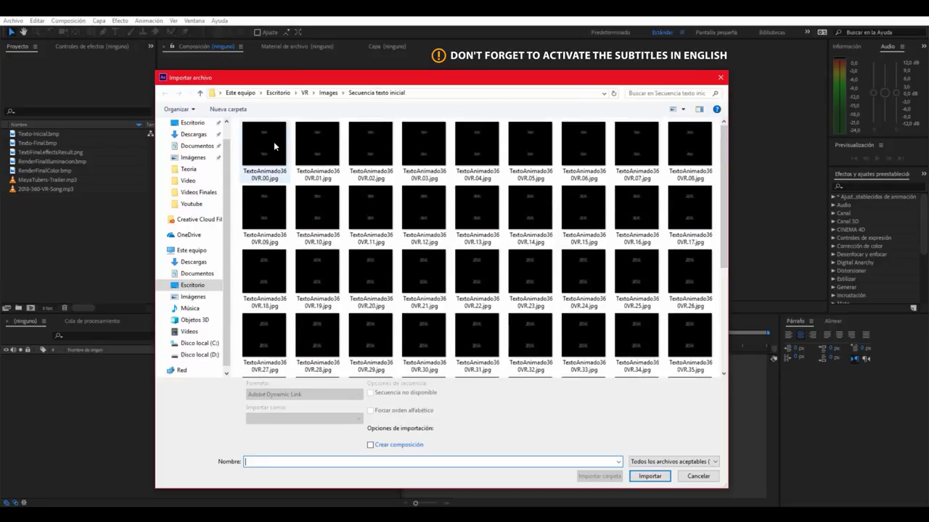
{"action": "left_click", "coordinate": [274, 142]}
{"action": "left_click", "coordinate": [411, 394]}
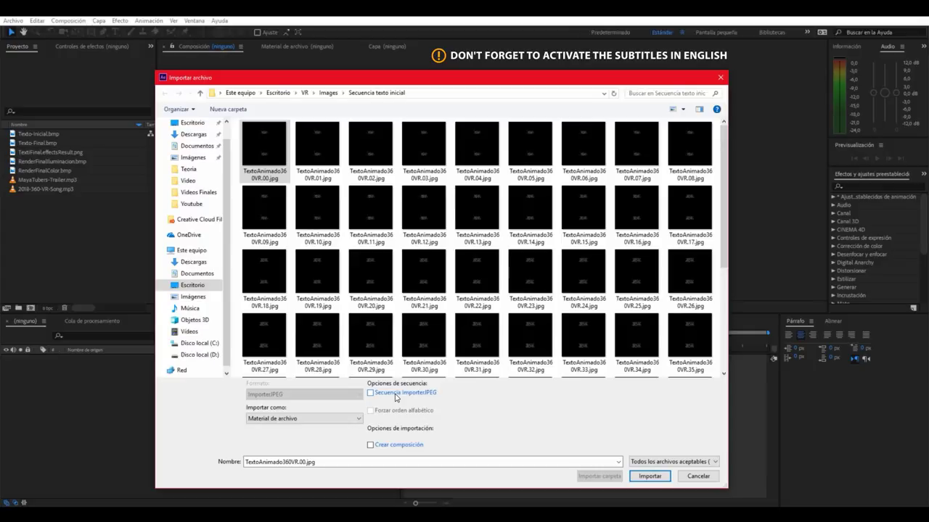
{"action": "left_click", "coordinate": [395, 396]}
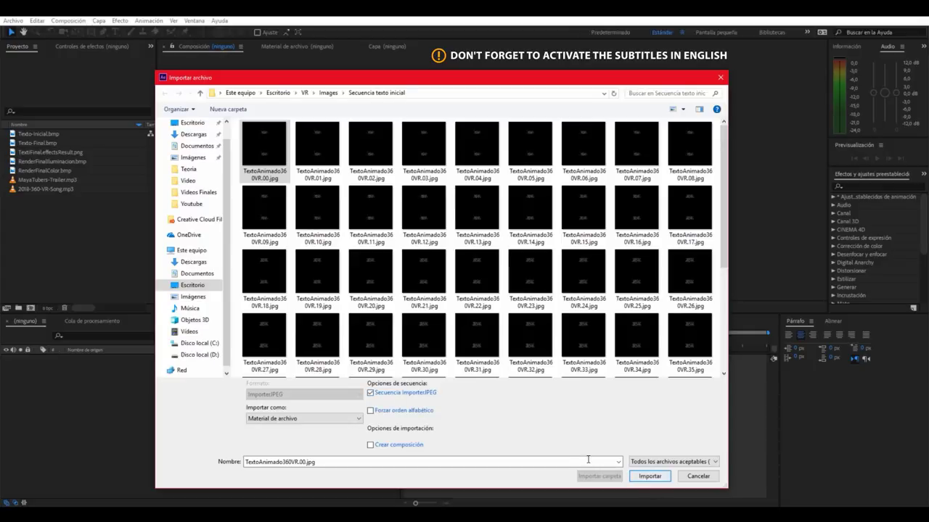
{"action": "left_click", "coordinate": [648, 476]}
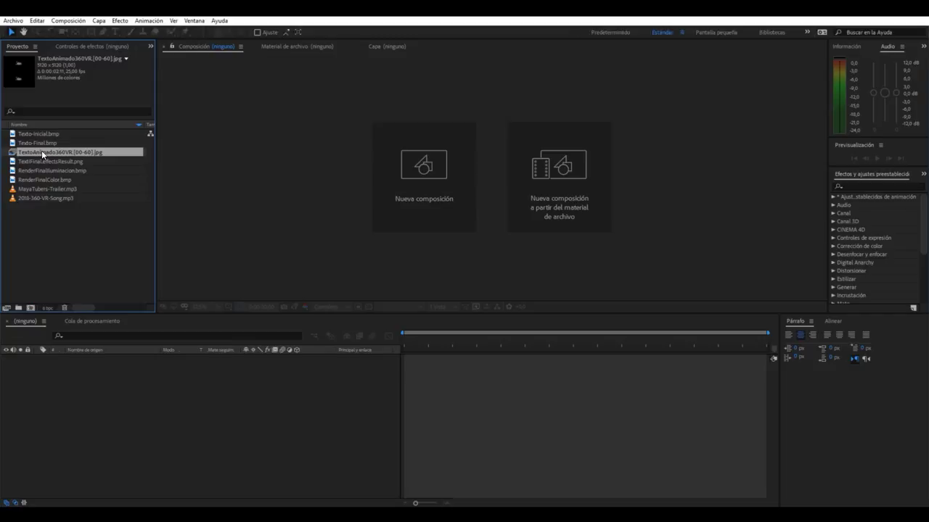
Create a composition from RenderFinalColor.bmp and set its frame rate to 25 fps.
{"action": "left_click", "coordinate": [54, 179]}
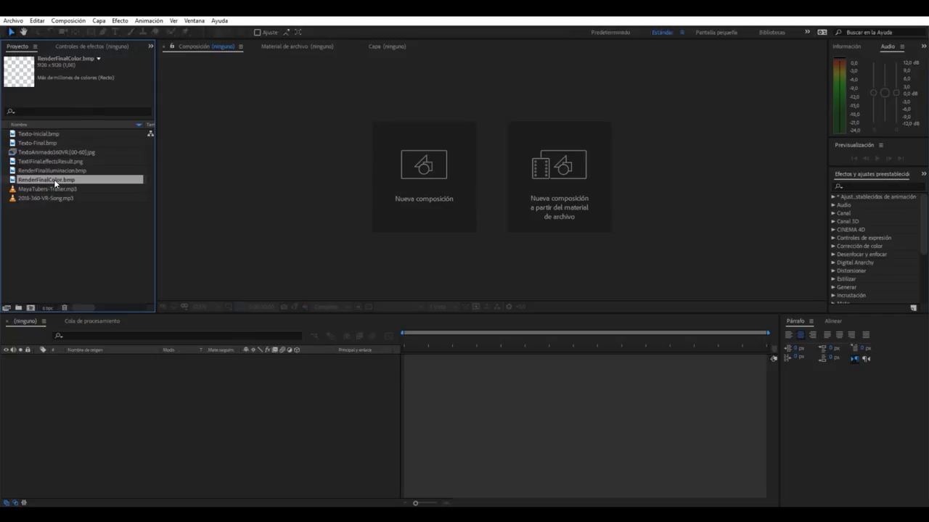
{"action": "left_click_drag", "start_coordinate": [70, 179], "coordinate": [30, 307]}
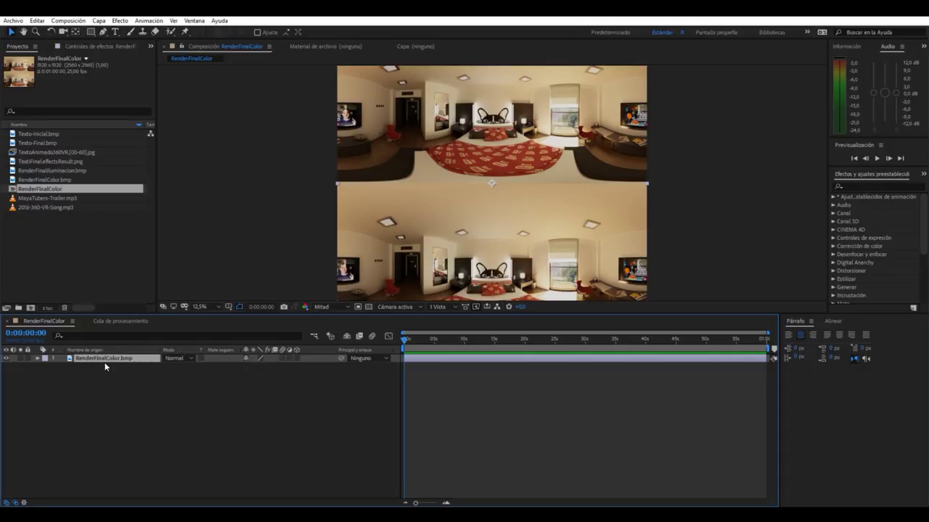
{"action": "right_click", "coordinate": [52, 192]}
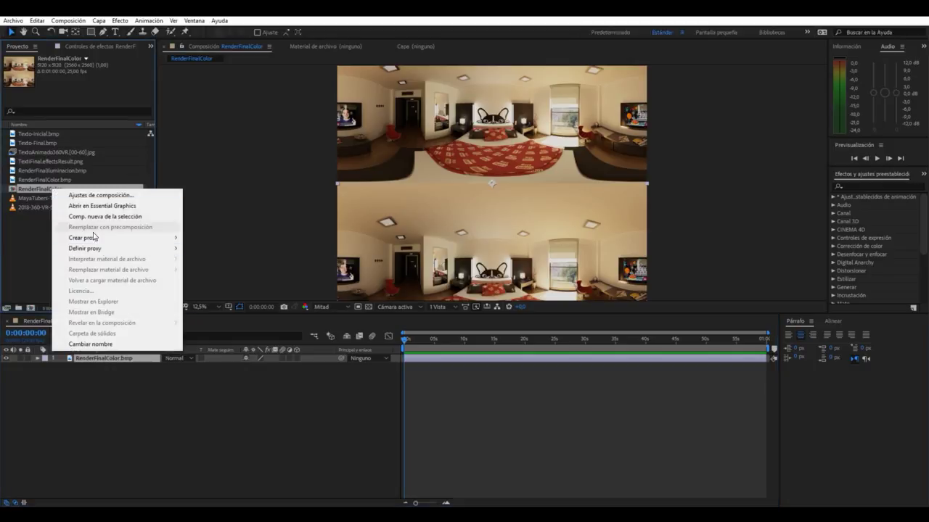
{"action": "left_click", "coordinate": [112, 195]}
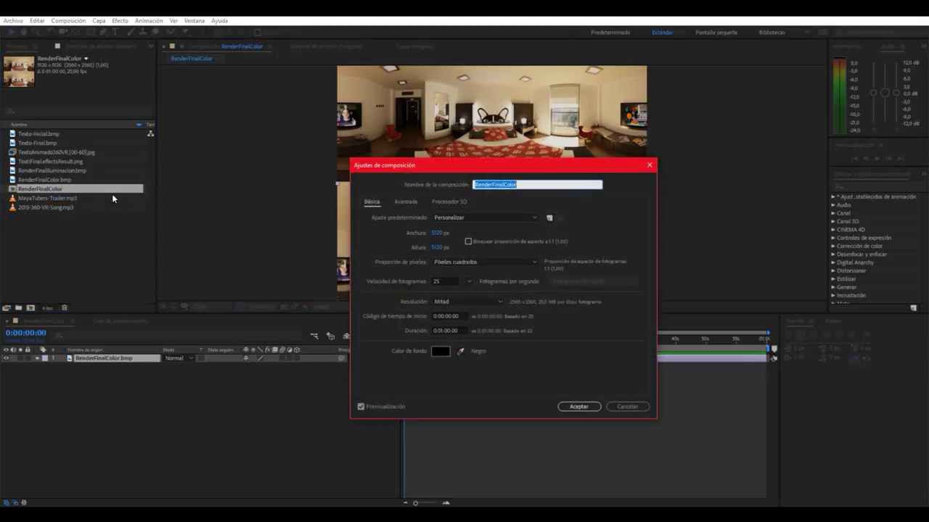
{"action": "left_click", "coordinate": [447, 284]}
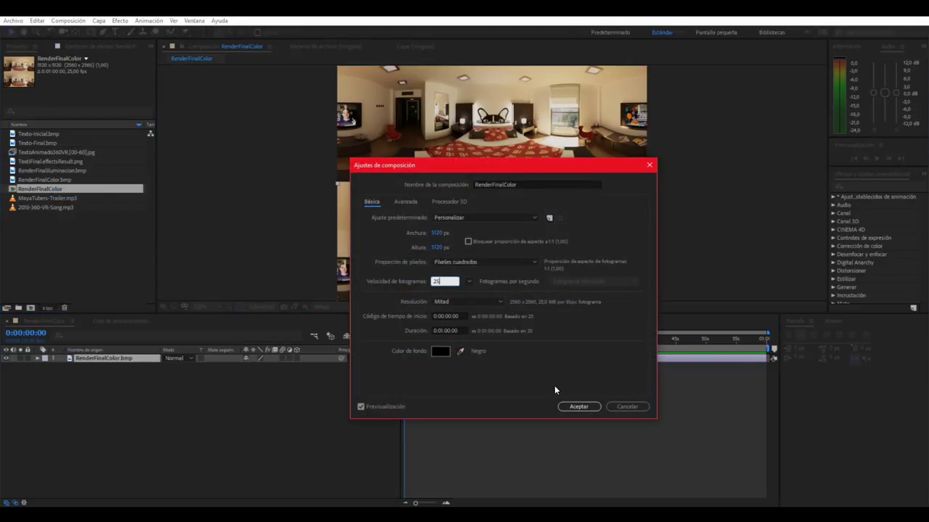
{"action": "left_click", "coordinate": [570, 407]}
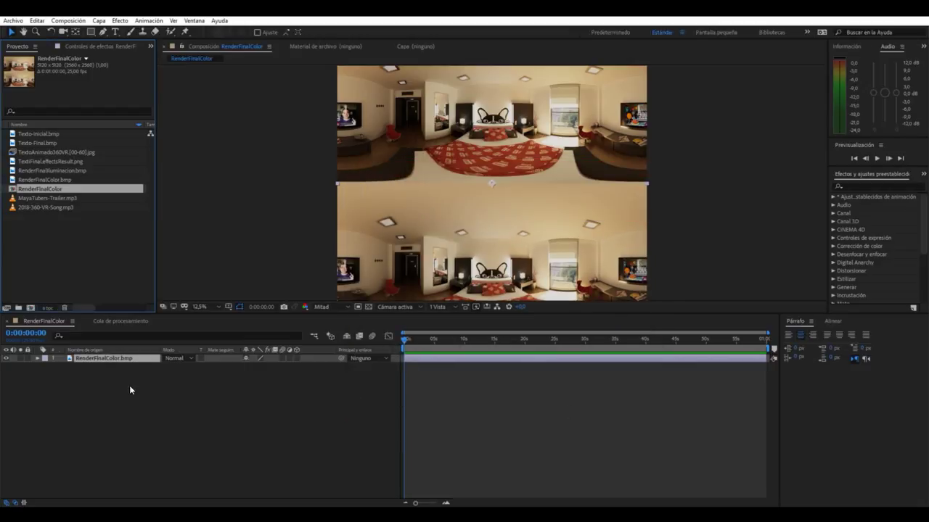
{"action": "left_click", "coordinate": [75, 381]}
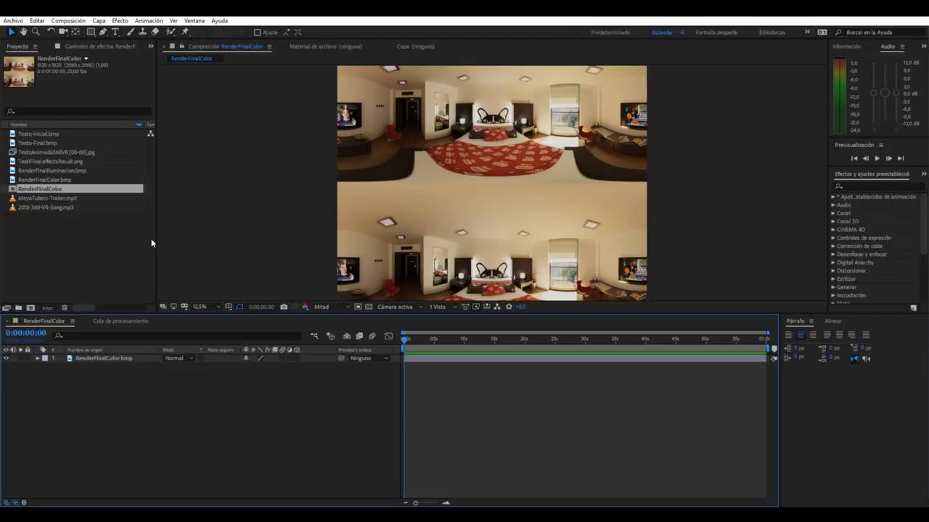
Add MayaTubers-Trailer.mp3 and the TextoAnimado360VR[00-60].jpg sequence as layers in RenderFinalColor.
{"action": "left_click", "coordinate": [84, 254]}
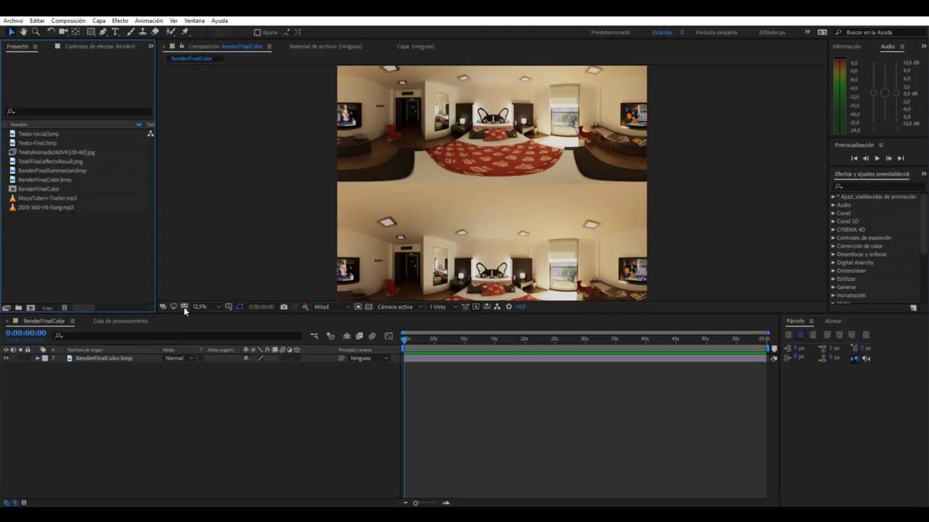
{"action": "left_click", "coordinate": [42, 207]}
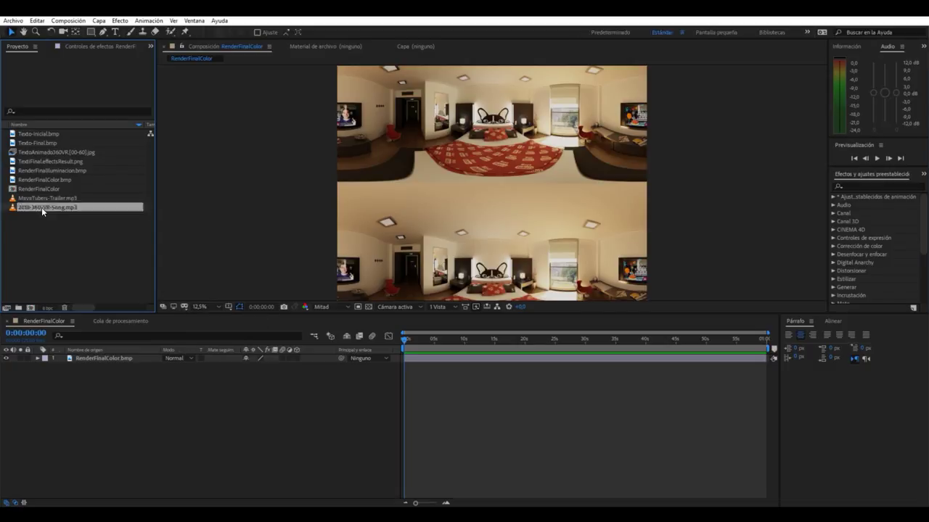
{"action": "left_click", "coordinate": [53, 197]}
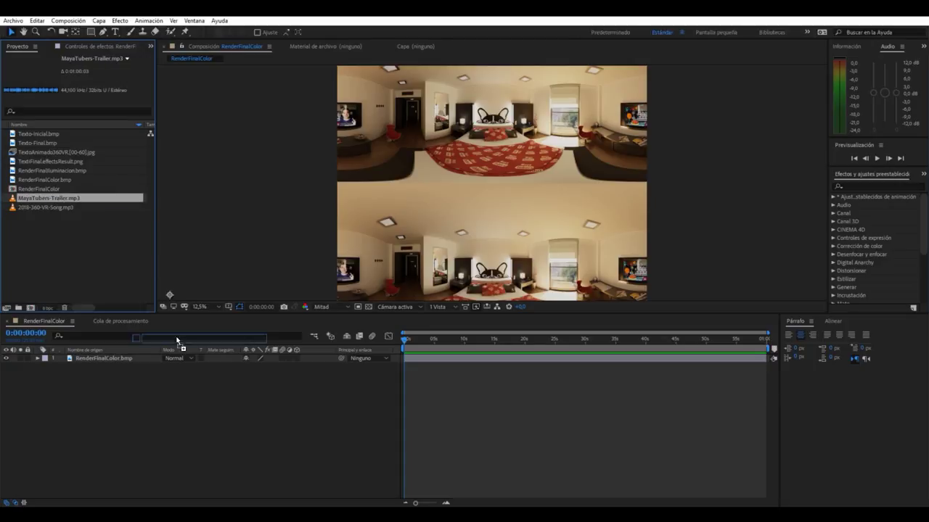
{"action": "left_click_drag", "start_coordinate": [53, 196], "coordinate": [135, 391]}
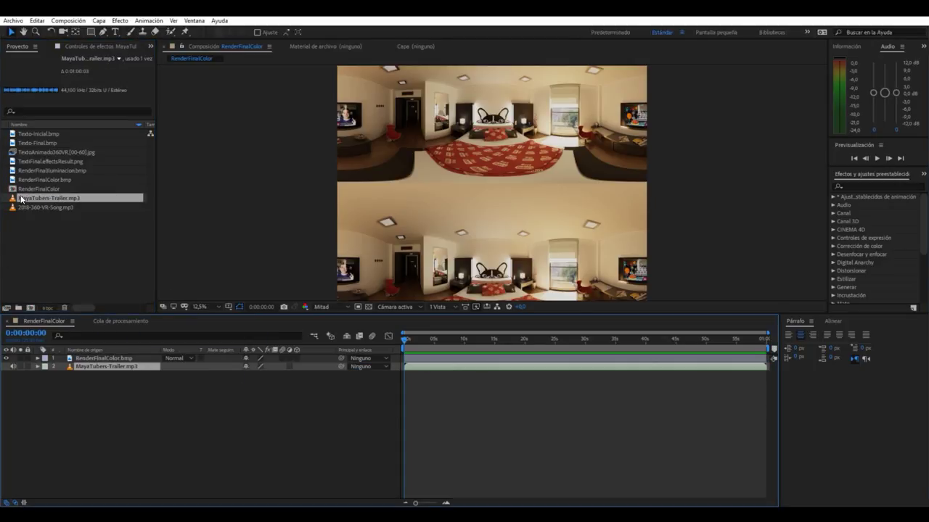
{"action": "left_click", "coordinate": [58, 153]}
{"action": "left_click_drag", "start_coordinate": [62, 153], "coordinate": [127, 354]}
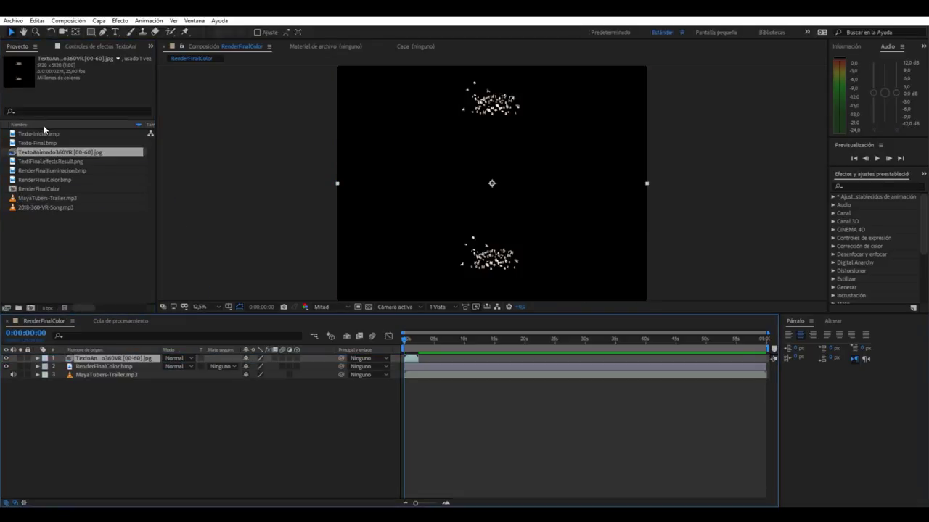
{"action": "left_click", "coordinate": [74, 252]}
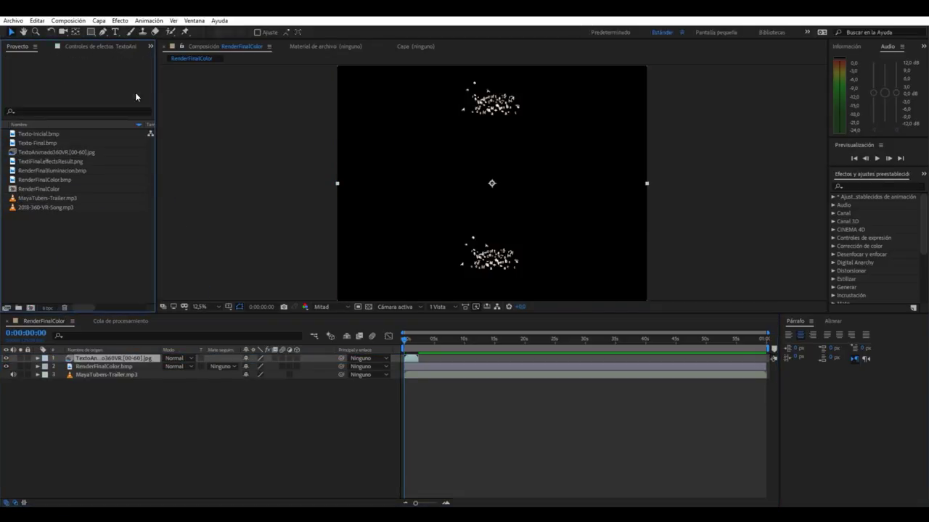
{"action": "left_click", "coordinate": [148, 21]}
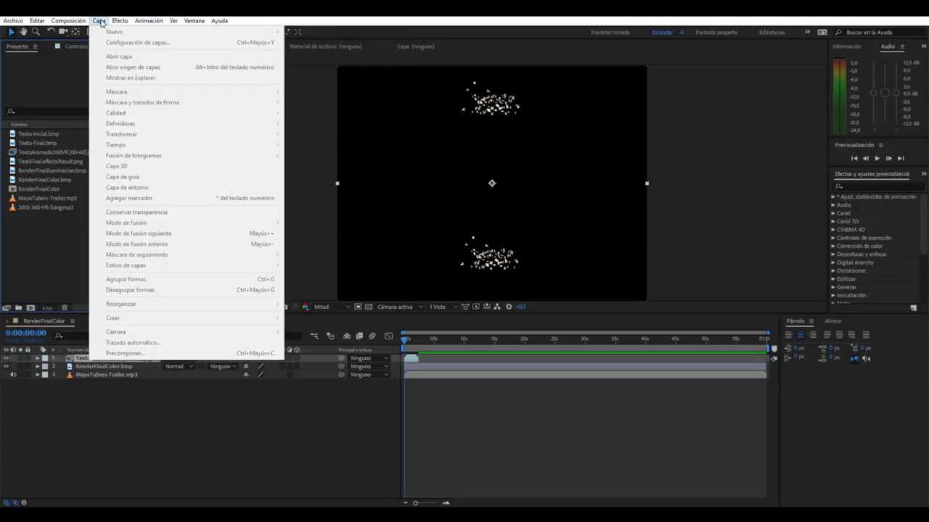
Create a black solid with Capa > Nuevo > Sólido and move it to the bottom layer.
{"action": "left_click", "coordinate": [108, 377]}
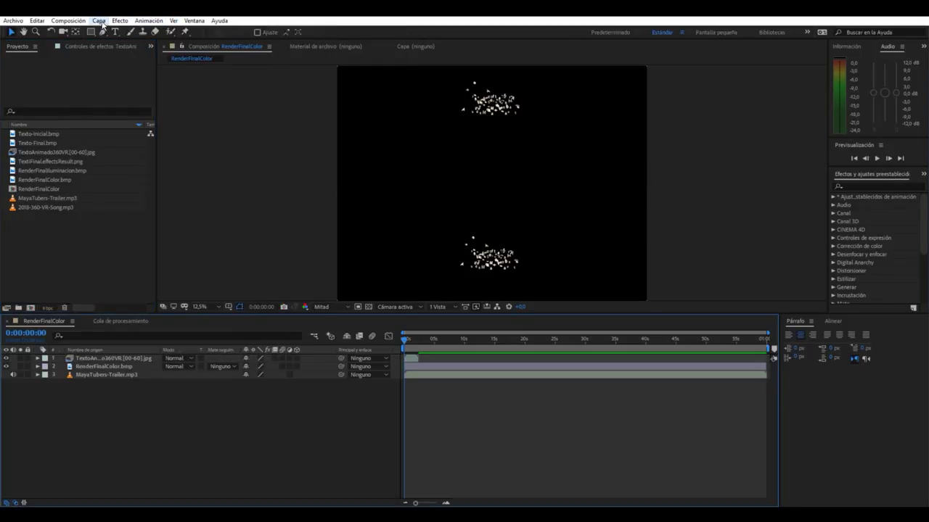
{"action": "left_click", "coordinate": [98, 20]}
{"action": "left_click", "coordinate": [328, 44]}
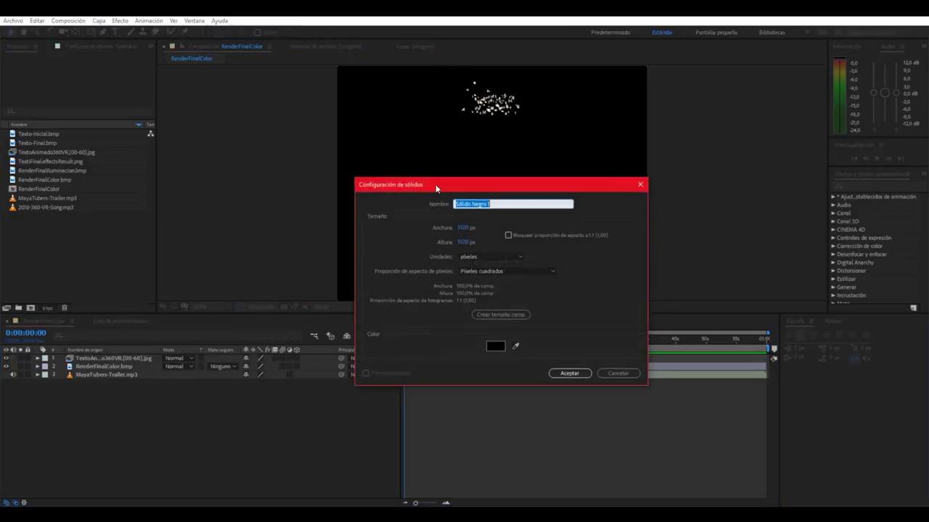
{"action": "left_click", "coordinate": [552, 377]}
{"action": "left_click_drag", "start_coordinate": [97, 359], "coordinate": [117, 385]}
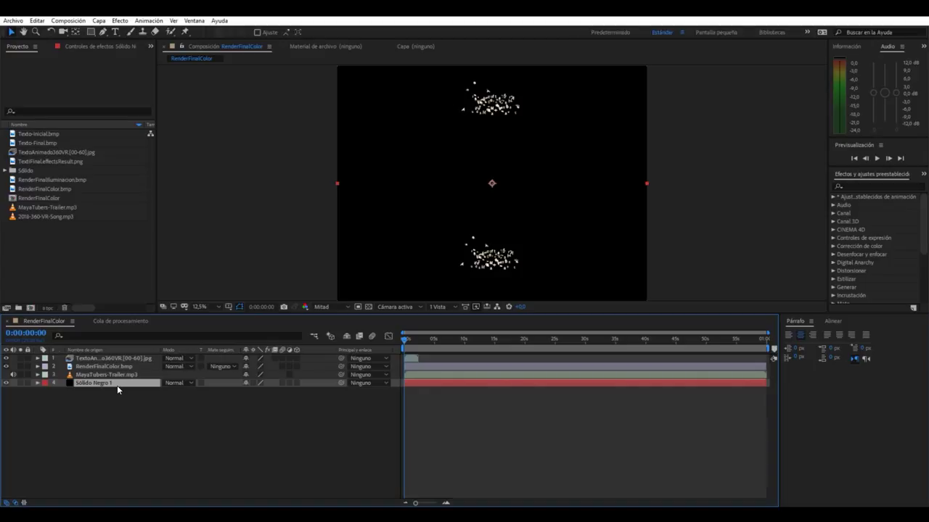
{"action": "left_click", "coordinate": [109, 358]}
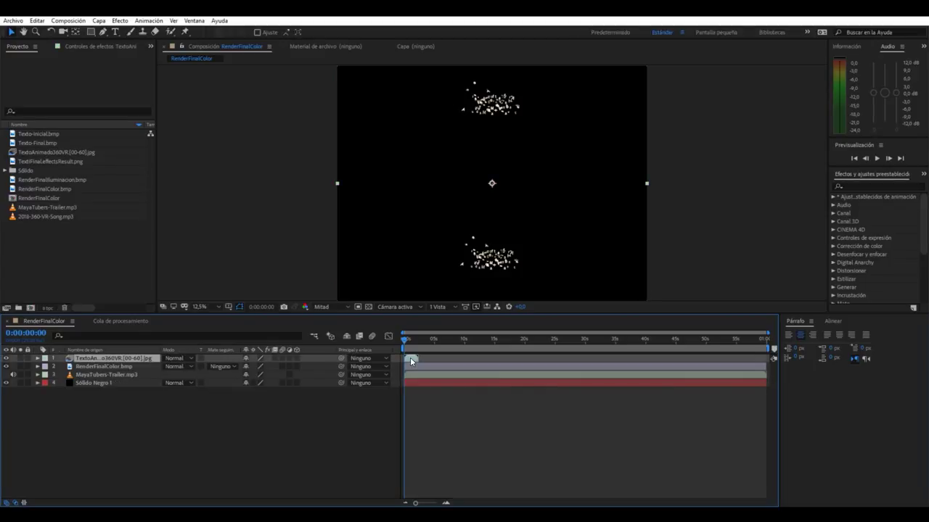
Duplicate the text layer and shift the copy to start around 5 s.
{"action": "key", "text": "ctrl+d"}
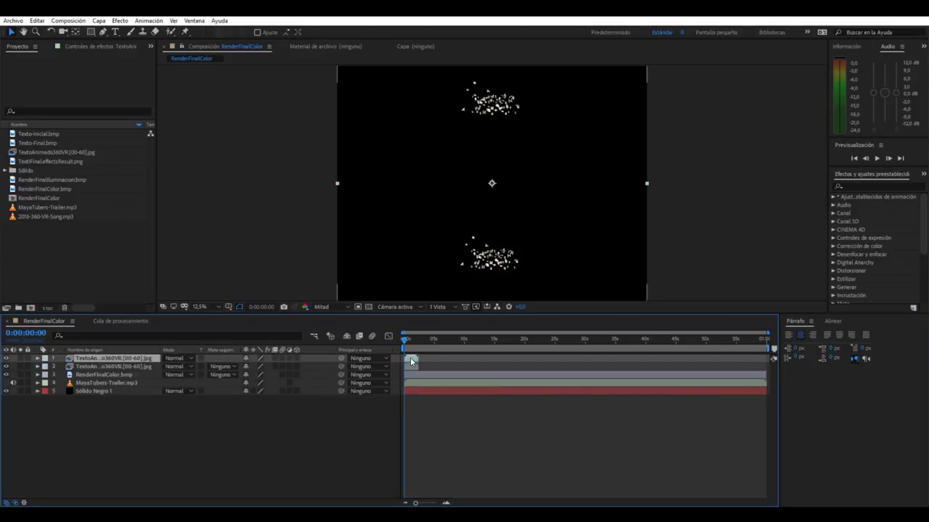
{"action": "left_click_drag", "start_coordinate": [412, 366], "coordinate": [449, 375]}
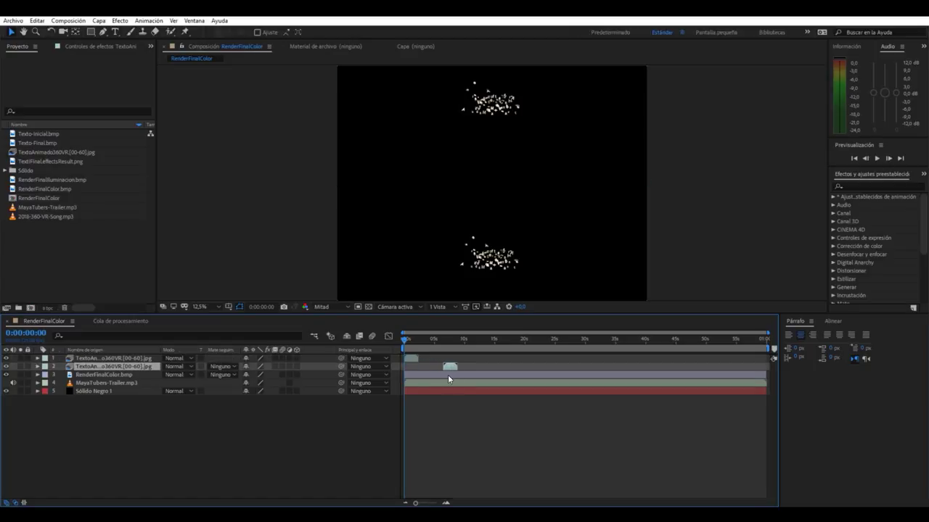
{"action": "scroll", "coordinate": [409, 363], "scroll_direction": "up", "scroll_amount": 3, "text": "alt"}
{"action": "left_click", "coordinate": [411, 339]}
{"action": "mouse_move", "coordinate": [410, 342]}
{"action": "left_mouse_down"}
{"action": "mouse_move", "coordinate": [424, 348]}
{"action": "mouse_move", "coordinate": [417, 362]}
{"action": "left_mouse_up"}
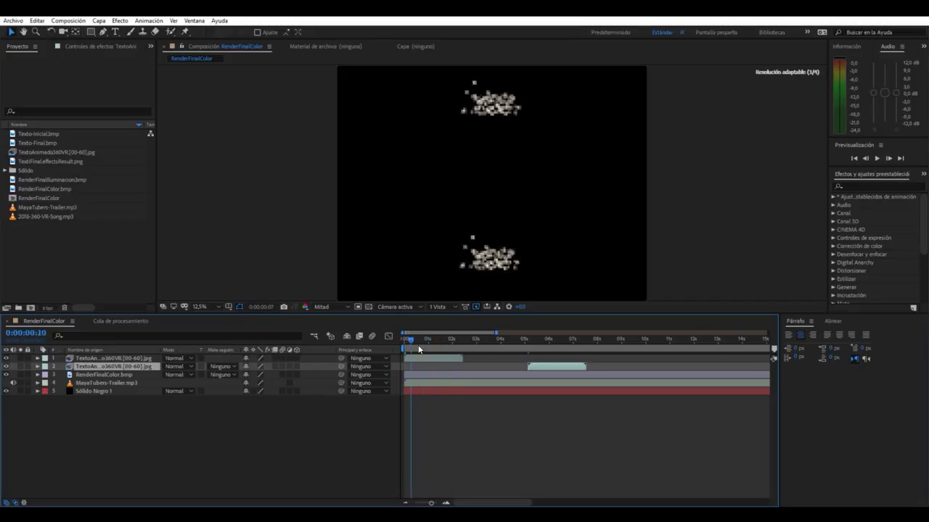
Freeze the top text layer on its first frame and trim it short.
{"action": "right_click", "coordinate": [422, 358]}
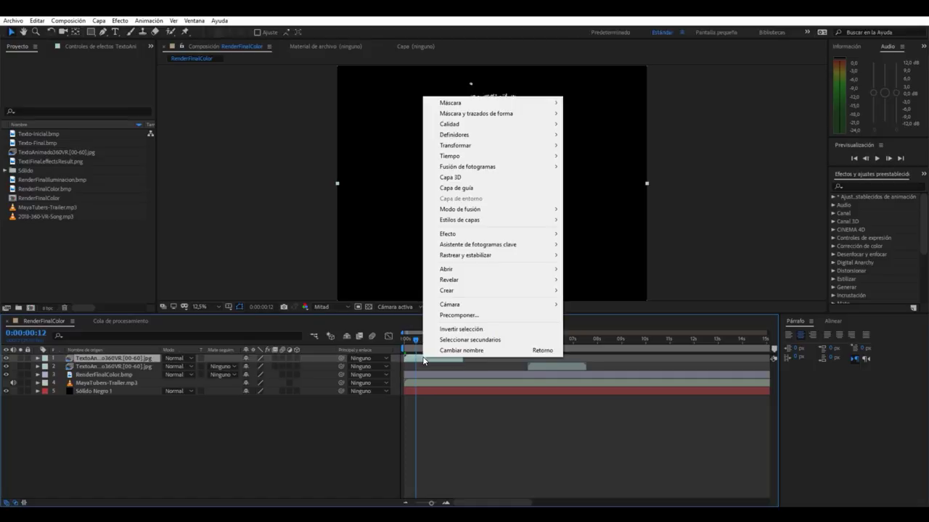
{"action": "mouse_move", "coordinate": [449, 156]}
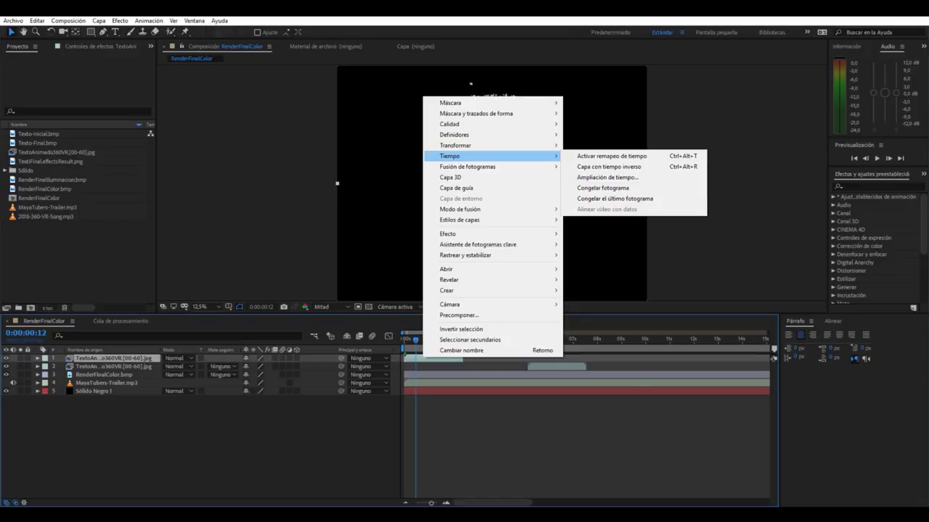
{"action": "left_click", "coordinate": [629, 188]}
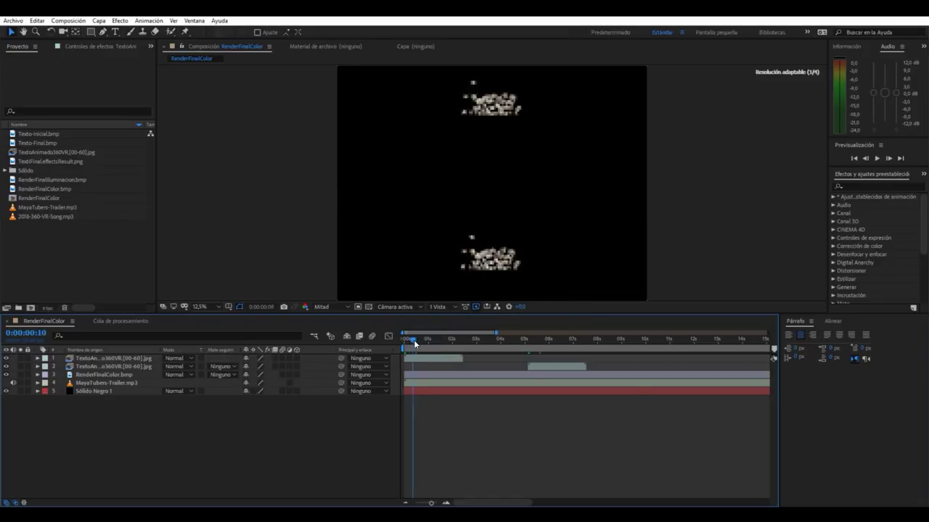
{"action": "left_click_drag", "start_coordinate": [415, 341], "coordinate": [404, 341]}
{"action": "right_click", "coordinate": [412, 357]}
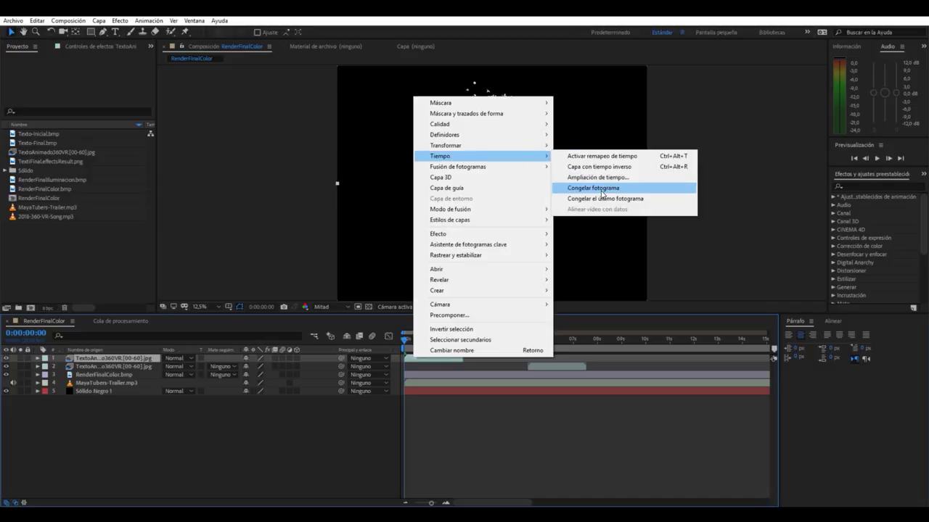
{"action": "left_click", "coordinate": [603, 190]}
{"action": "key", "text": "space"}
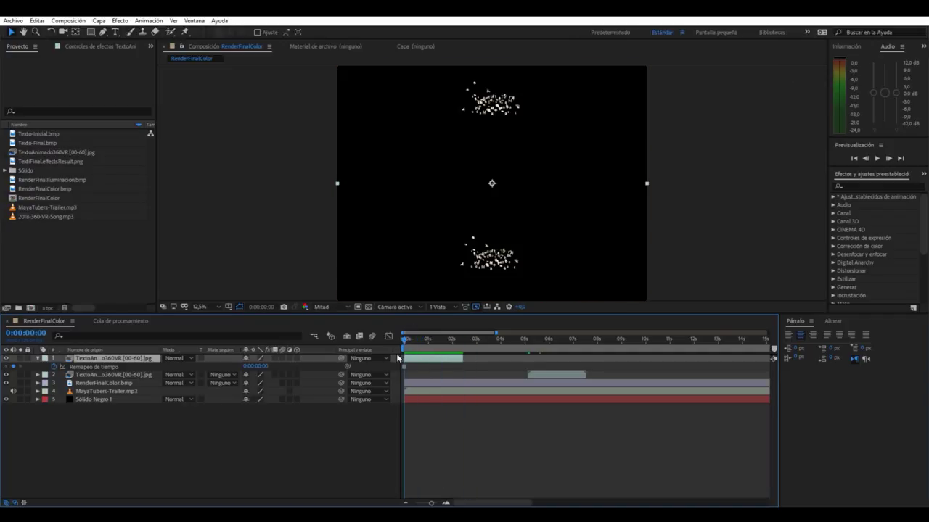
{"action": "mouse_move", "coordinate": [461, 358]}
{"action": "left_mouse_down"}
{"action": "mouse_move", "coordinate": [427, 358]}
{"action": "mouse_move", "coordinate": [403, 339]}
{"action": "left_mouse_up"}
Keyframe the frozen layer's opacity from 0% to 100% and delay the room render to ~4 s.
{"action": "key", "text": "t"}
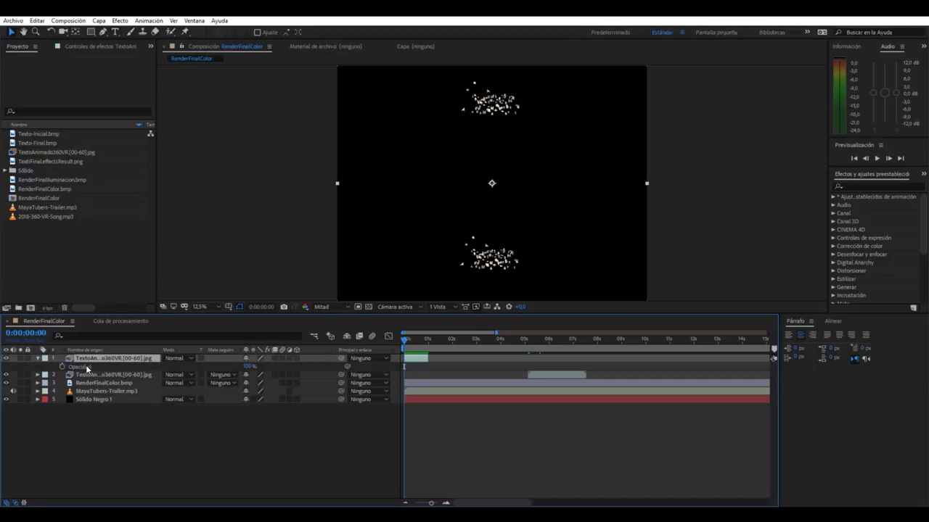
{"action": "left_click_drag", "start_coordinate": [248, 366], "coordinate": [160, 369]}
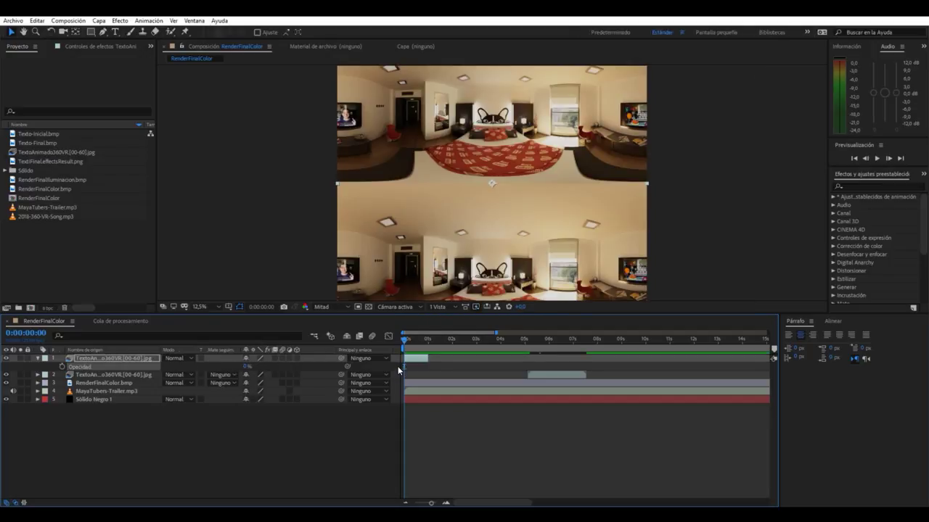
{"action": "left_click", "coordinate": [62, 366]}
{"action": "mouse_move", "coordinate": [432, 392]}
{"action": "left_mouse_down"}
{"action": "mouse_move", "coordinate": [576, 395]}
{"action": "mouse_move", "coordinate": [411, 393]}
{"action": "mouse_move", "coordinate": [499, 380]}
{"action": "left_mouse_up"}
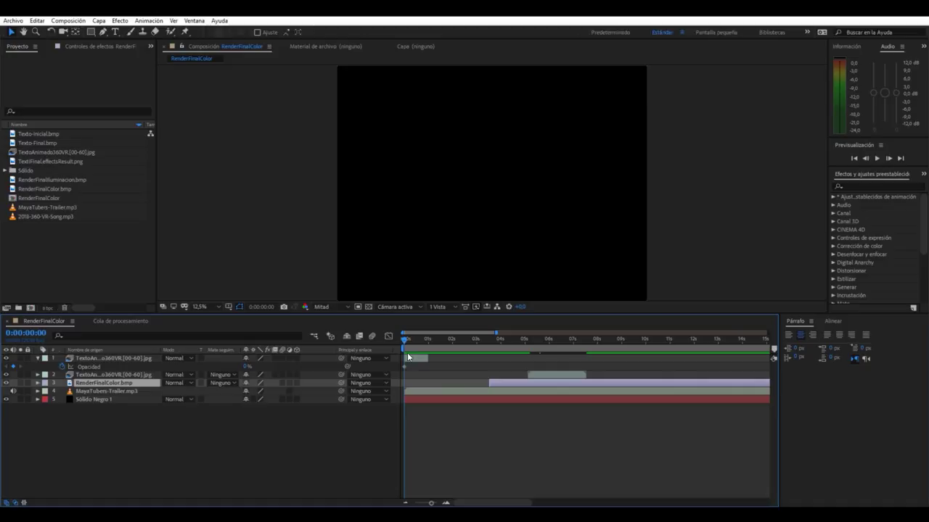
{"action": "left_click_drag", "start_coordinate": [406, 341], "coordinate": [419, 342]}
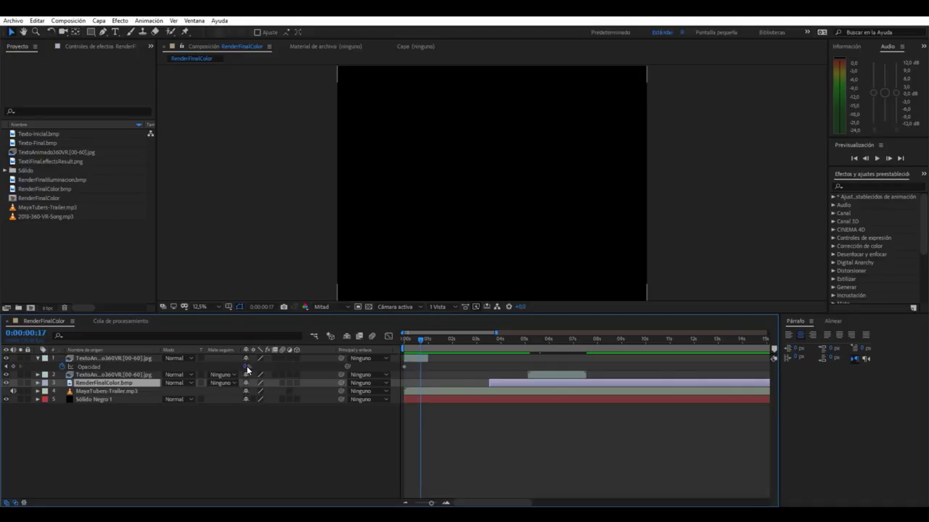
{"action": "left_click_drag", "start_coordinate": [247, 366], "coordinate": [294, 364]}
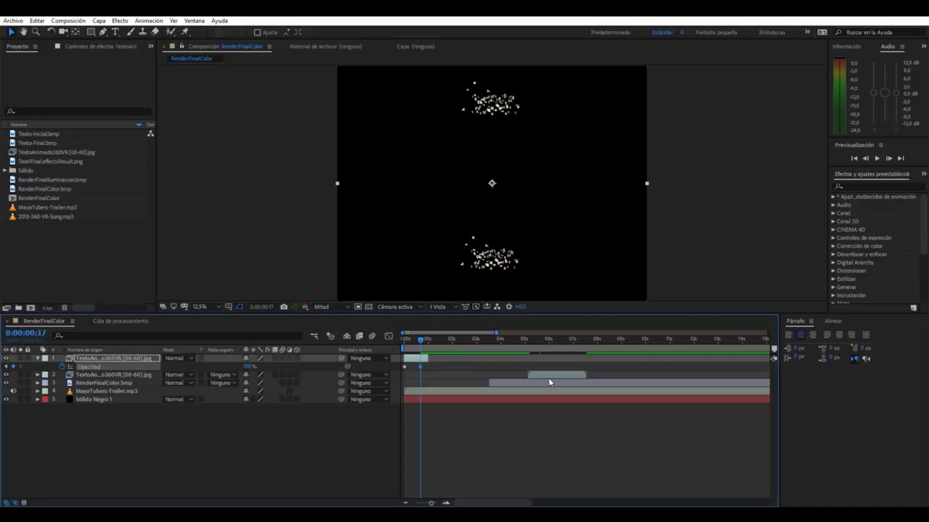
Start the text copy at the fade-in end, and place a second copy right after it.
{"action": "mouse_move", "coordinate": [545, 374]}
{"action": "left_mouse_down"}
{"action": "mouse_move", "coordinate": [427, 382]}
{"action": "mouse_move", "coordinate": [444, 381]}
{"action": "left_mouse_up"}
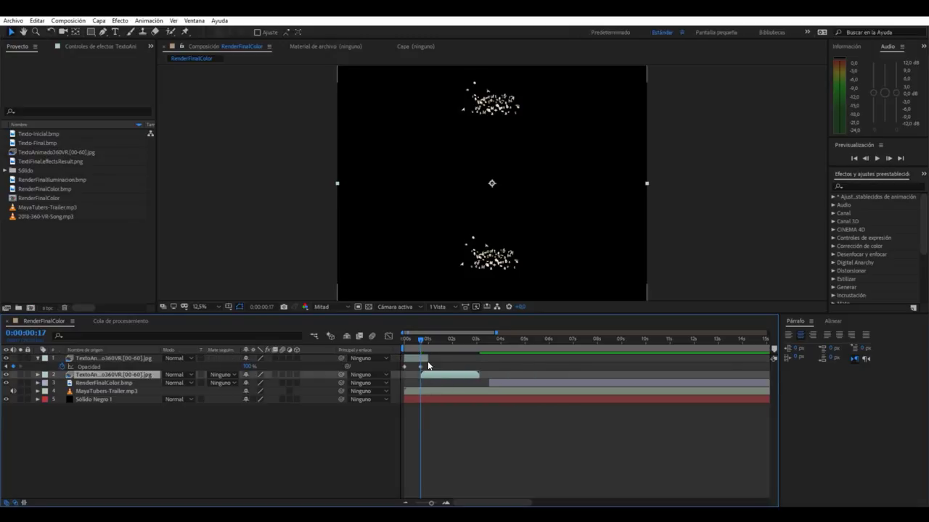
{"action": "key", "text": "ctrl+d"}
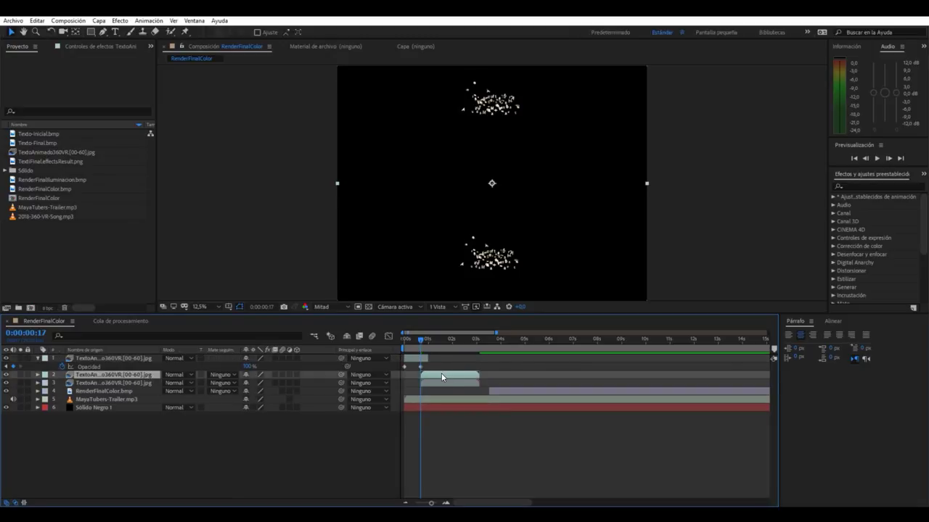
{"action": "left_click_drag", "start_coordinate": [437, 383], "coordinate": [497, 382]}
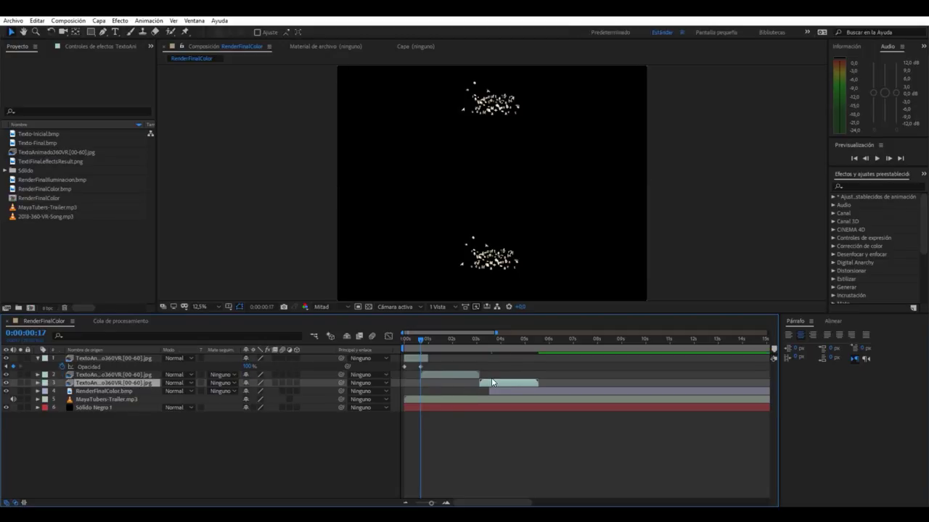
{"action": "left_click", "coordinate": [508, 378]}
{"action": "left_click_drag", "start_coordinate": [421, 338], "coordinate": [537, 345]}
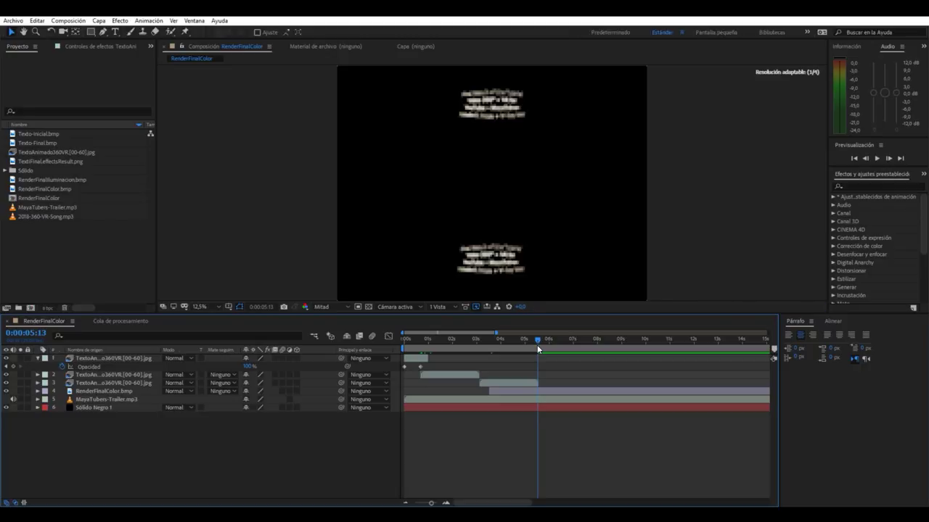
Freeze the third text layer and trim it to end near 4 s.
{"action": "right_click", "coordinate": [529, 380]}
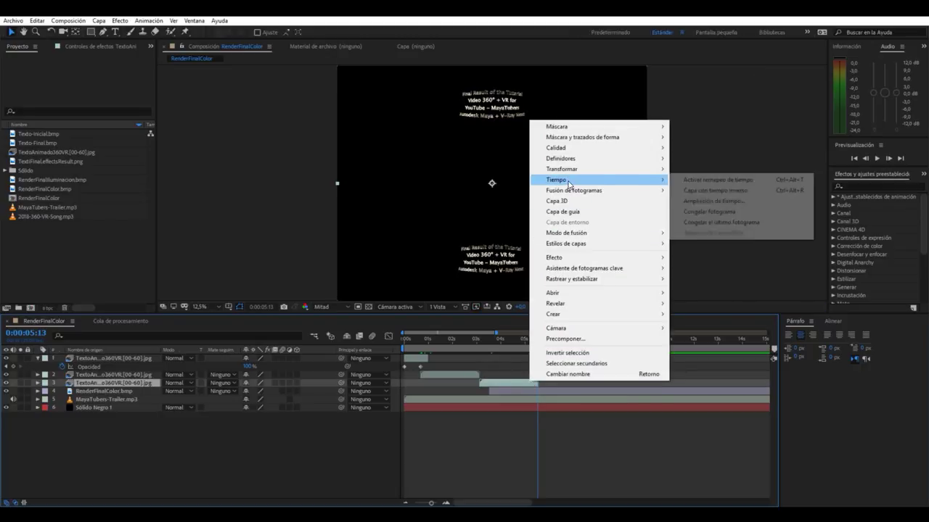
{"action": "left_click", "coordinate": [700, 212]}
{"action": "left_click_drag", "start_coordinate": [530, 346], "coordinate": [502, 362]}
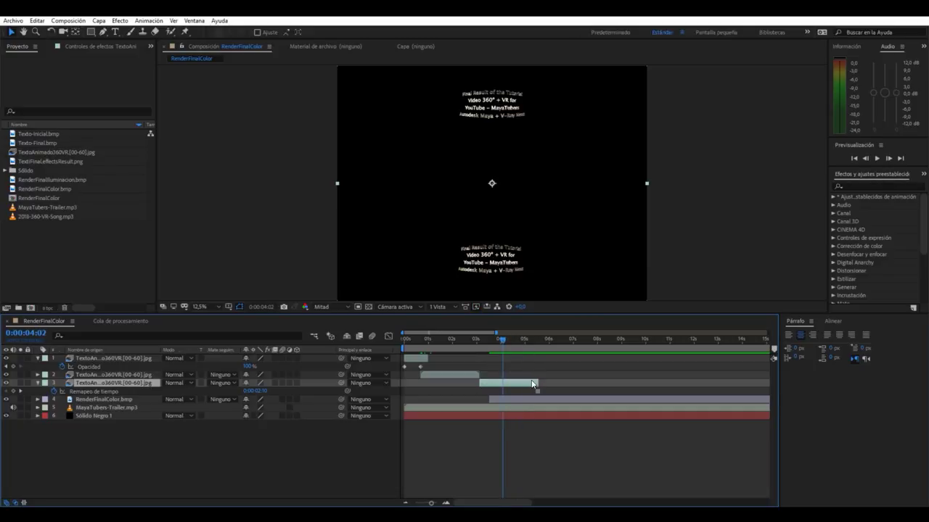
{"action": "left_click_drag", "start_coordinate": [538, 382], "coordinate": [513, 382]}
{"action": "left_click", "coordinate": [499, 338]}
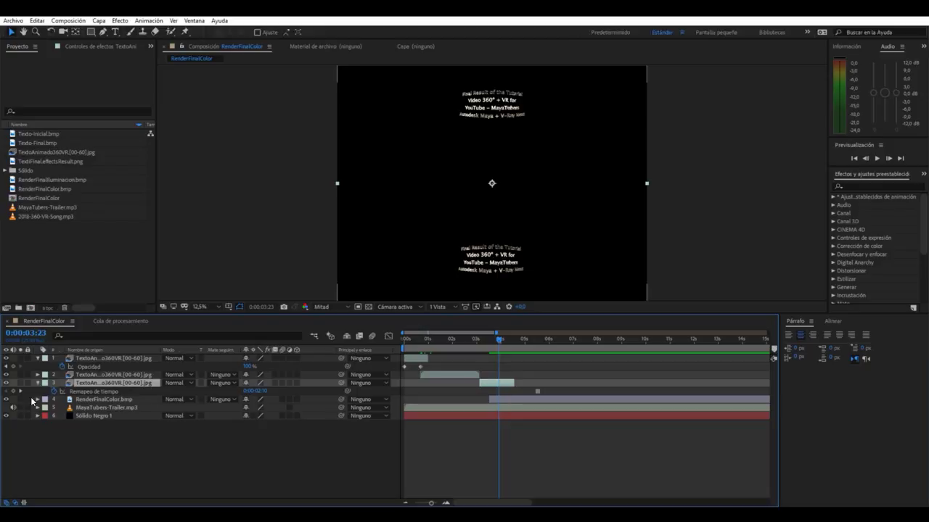
Fade the third text layer's opacity from 100% at 03:23 to 0% at 04:13.
{"action": "key", "text": "t"}
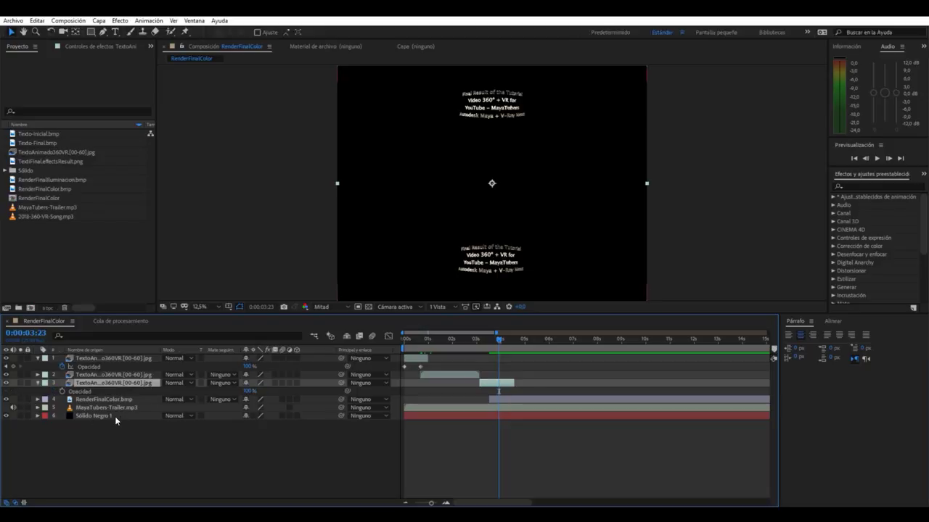
{"action": "left_click", "coordinate": [63, 392]}
{"action": "left_click_drag", "start_coordinate": [497, 338], "coordinate": [512, 342]}
{"action": "left_click_drag", "start_coordinate": [247, 391], "coordinate": [218, 391]}
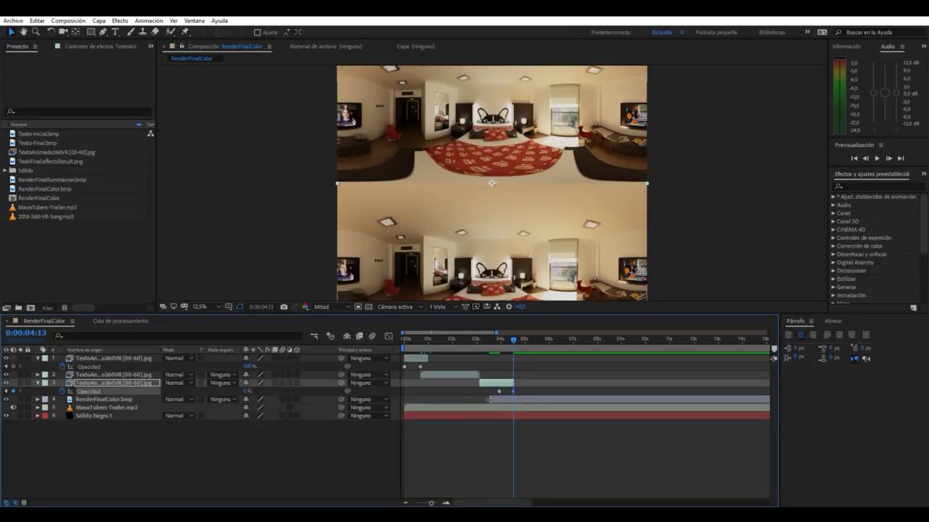
Delay RenderFinalColor.bmp and add RenderFinalIluminacion.bmp as a layer starting at 04:13.
{"action": "left_click_drag", "start_coordinate": [487, 400], "coordinate": [560, 399]}
{"action": "left_click", "coordinate": [70, 178]}
{"action": "left_click_drag", "start_coordinate": [73, 178], "coordinate": [521, 394]}
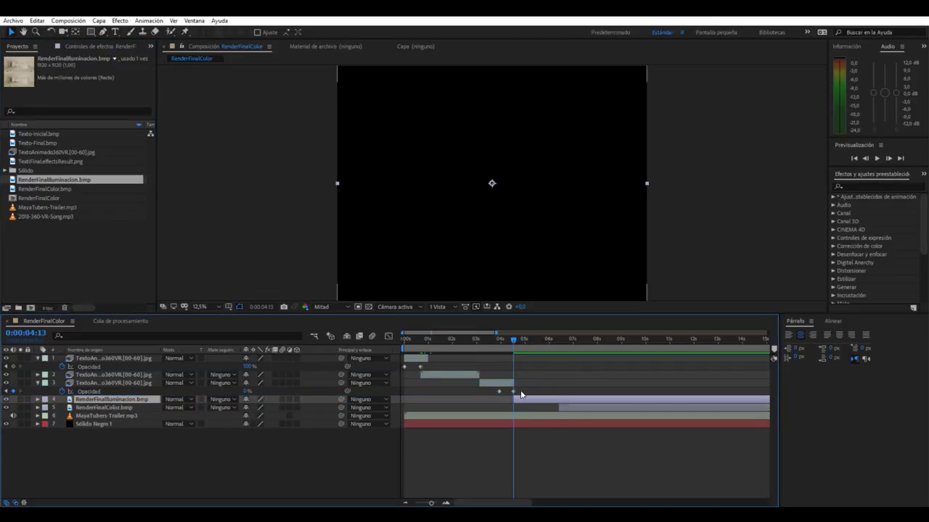
Move the RenderFinalIluminacion.bmp layer to start near 4 s and preview the opening.
{"action": "left_click_drag", "start_coordinate": [511, 339], "coordinate": [516, 339]}
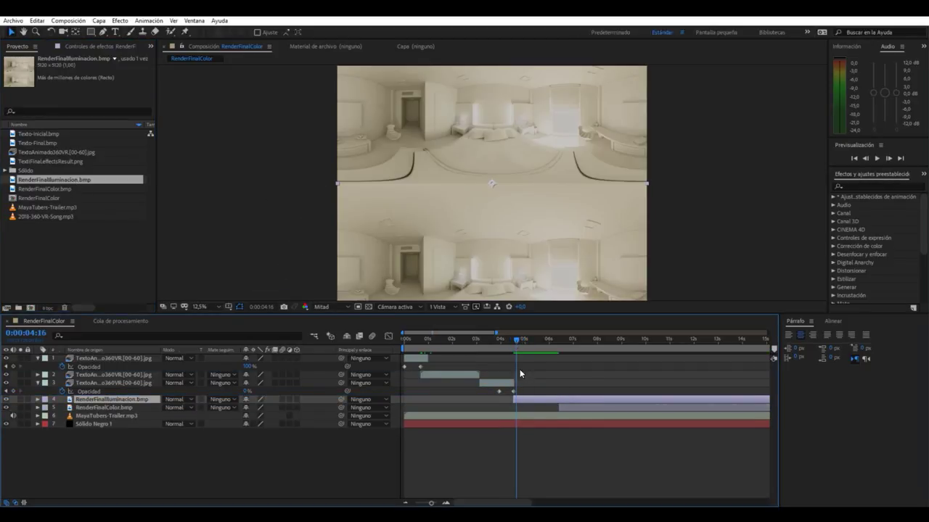
{"action": "left_click_drag", "start_coordinate": [523, 397], "coordinate": [509, 397]}
{"action": "mouse_move", "coordinate": [510, 336]}
{"action": "left_mouse_down"}
{"action": "mouse_move", "coordinate": [424, 339]}
{"action": "mouse_move", "coordinate": [500, 342]}
{"action": "mouse_move", "coordinate": [436, 345]}
{"action": "mouse_move", "coordinate": [474, 349]}
{"action": "left_mouse_up"}
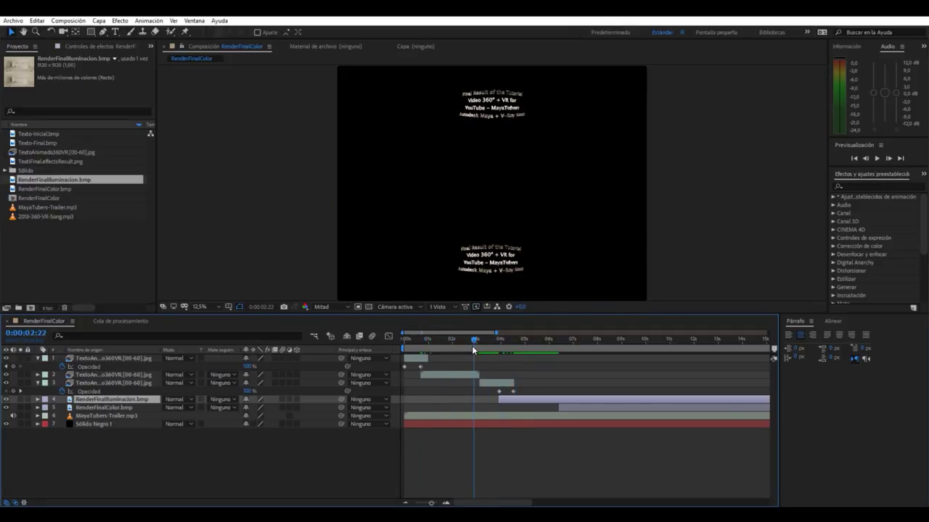
{"action": "key", "text": "space"}
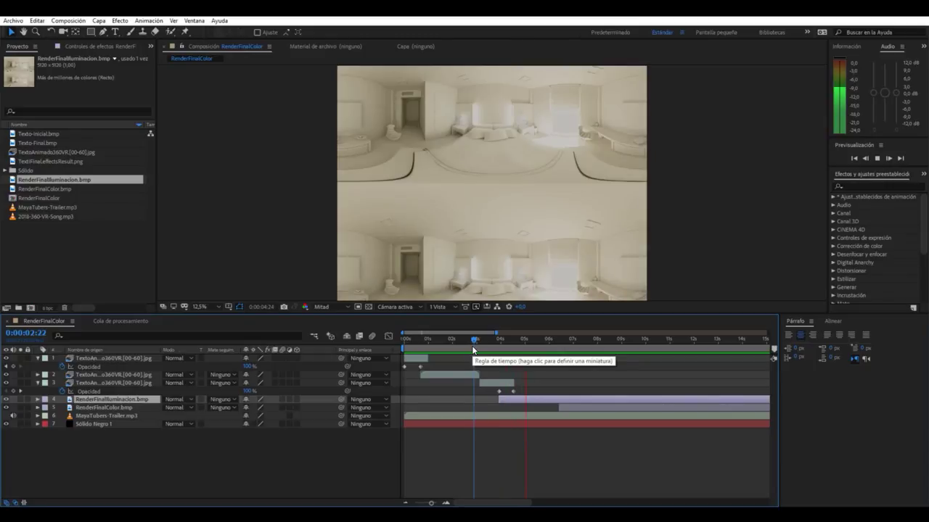
{"action": "key", "text": "space"}
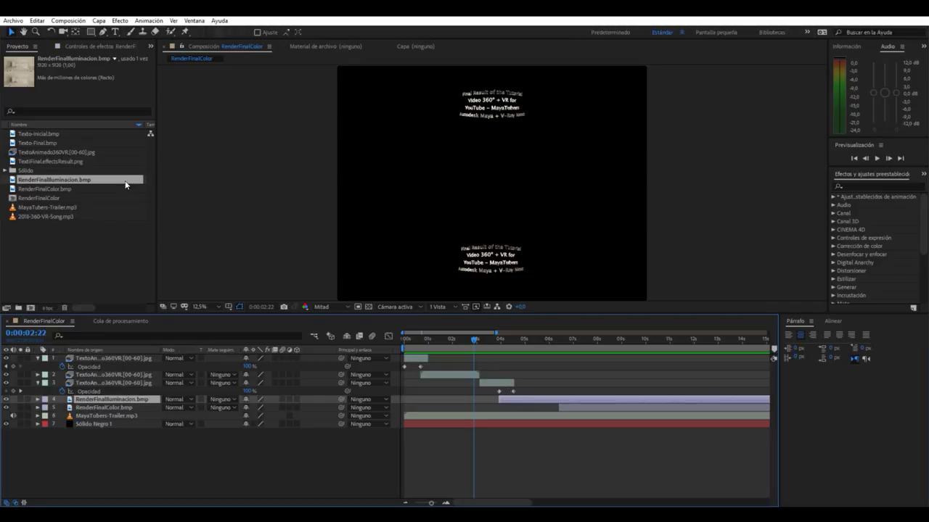
Review Texto-Inicial.bmp, Texto-Final.bmp, the text sequences and both bedroom renders in the Project panel.
{"action": "left_click", "coordinate": [47, 132]}
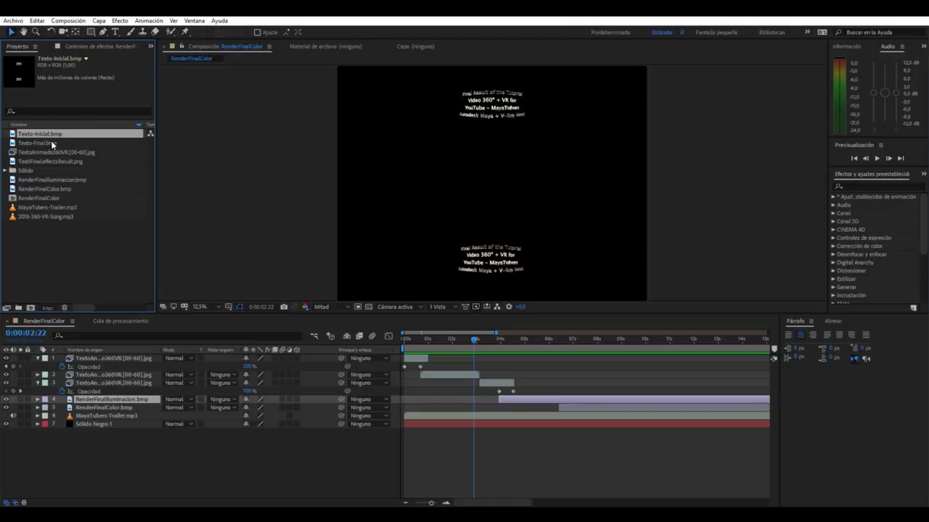
{"action": "left_click", "coordinate": [53, 143]}
{"action": "left_click", "coordinate": [58, 153]}
{"action": "left_click", "coordinate": [56, 161]}
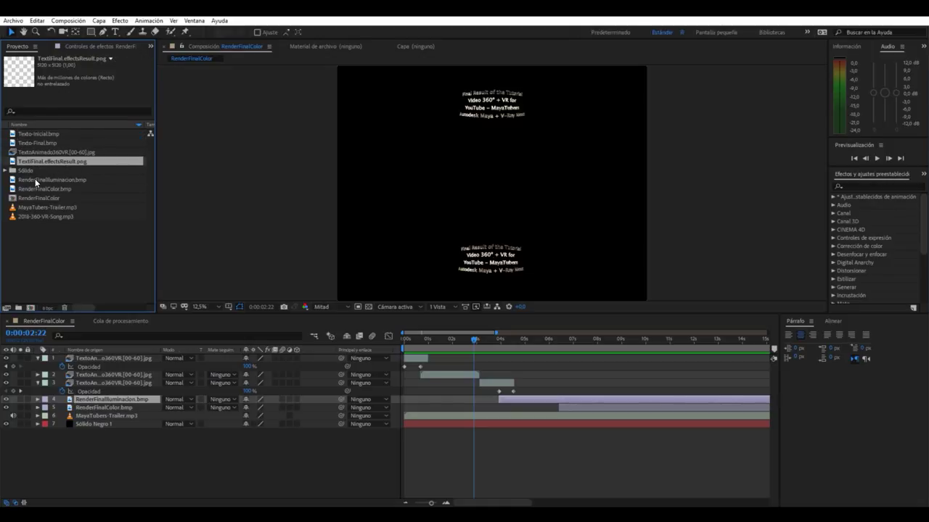
{"action": "left_click", "coordinate": [34, 179]}
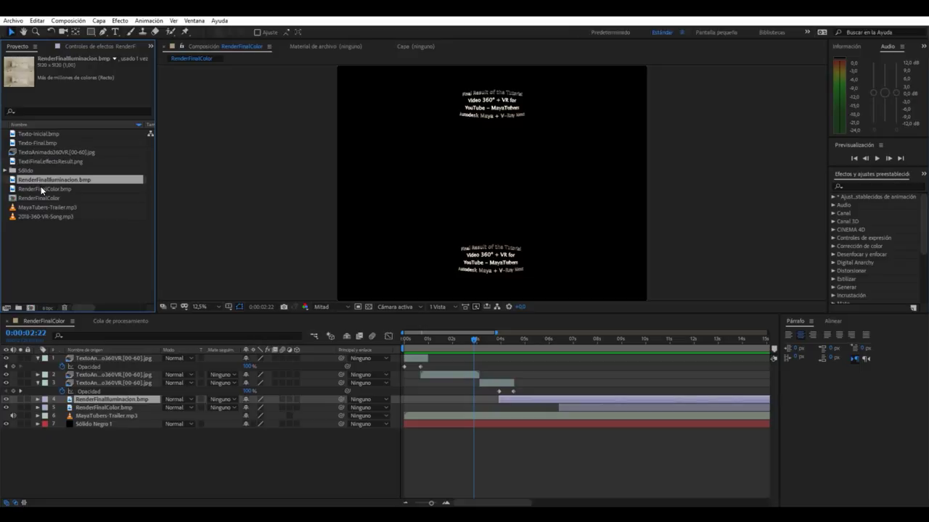
{"action": "left_click", "coordinate": [42, 188]}
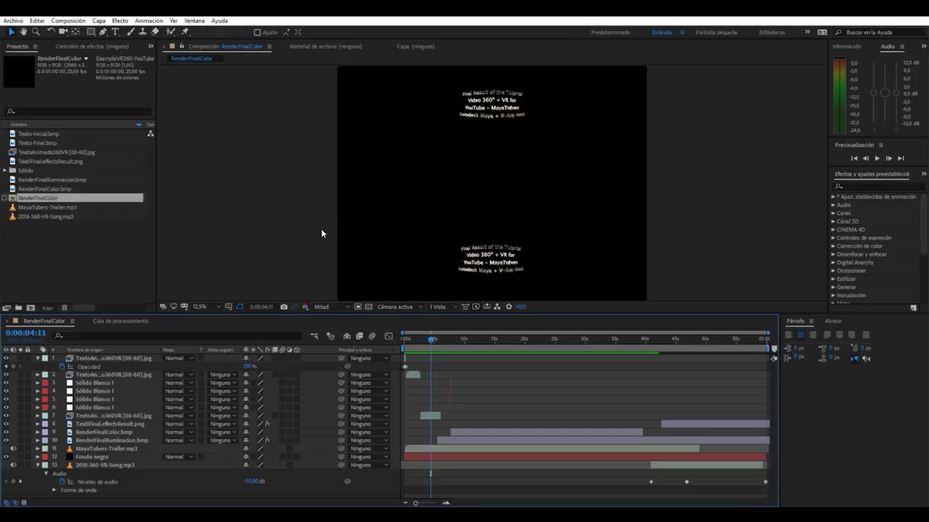
Preview the comp, skip ahead to about 37 s, and play through to the closing credit.
{"action": "key", "text": "space"}
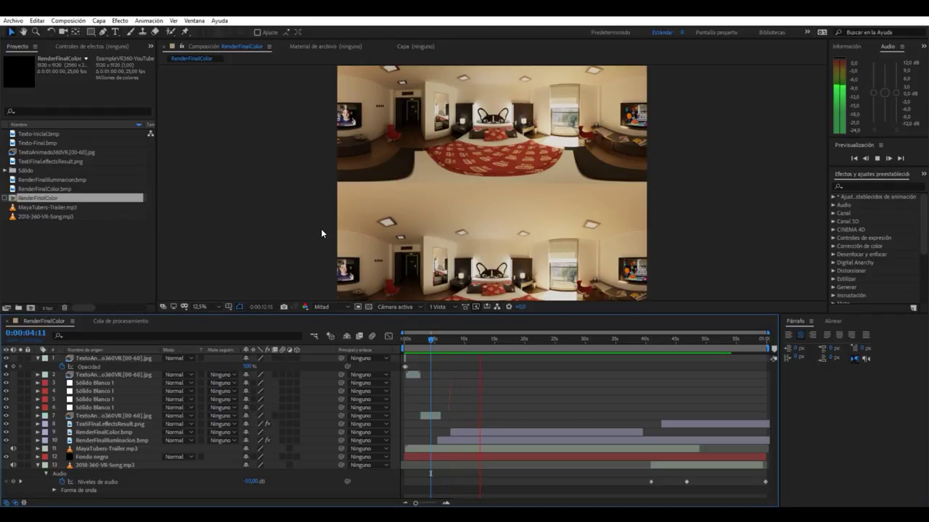
{"action": "left_click", "coordinate": [487, 339]}
{"action": "left_click_drag", "start_coordinate": [491, 342], "coordinate": [635, 362]}
{"action": "key", "text": "space"}
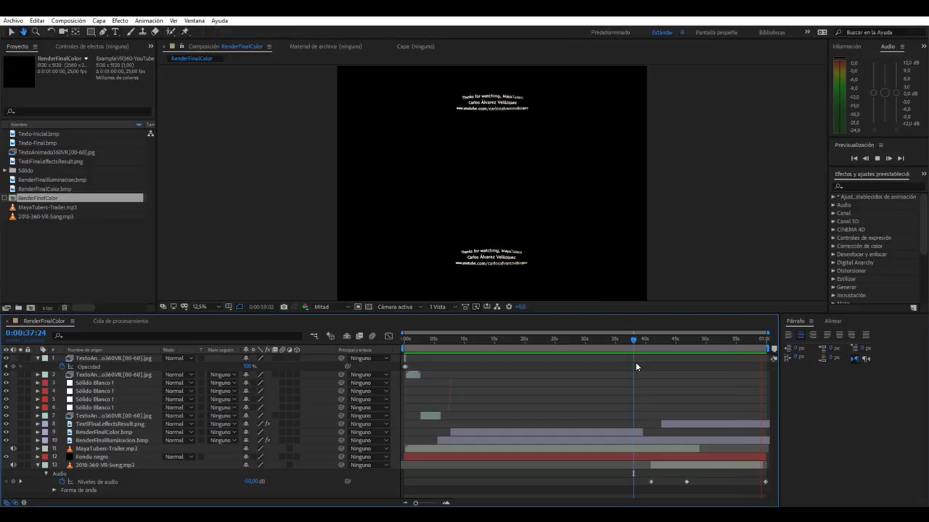
{"action": "key", "text": "space"}
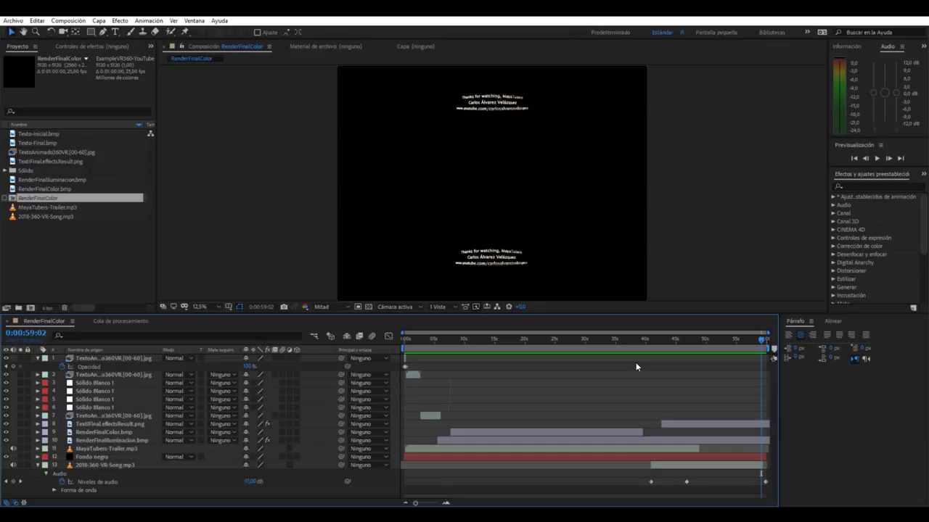
Add the RenderFinalColor composition to the render queue.
{"action": "left_click", "coordinate": [136, 324]}
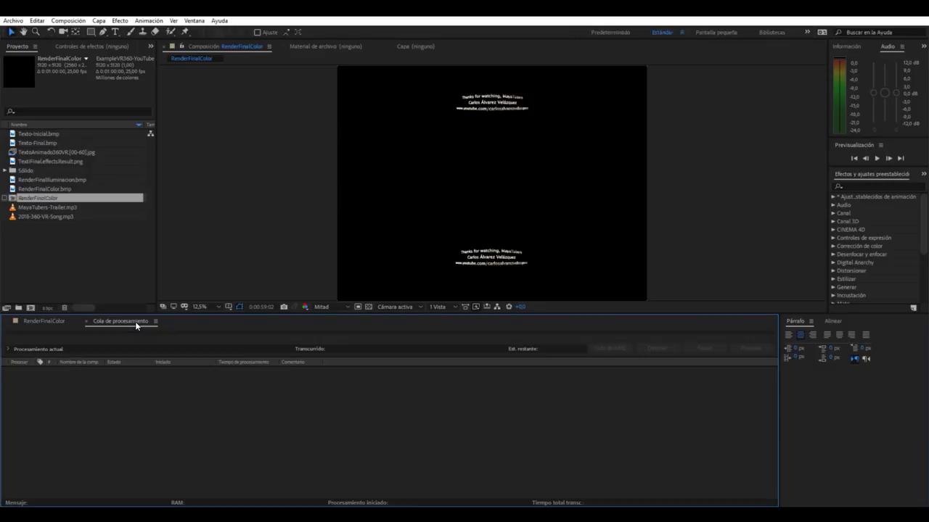
{"action": "right_click", "coordinate": [42, 200]}
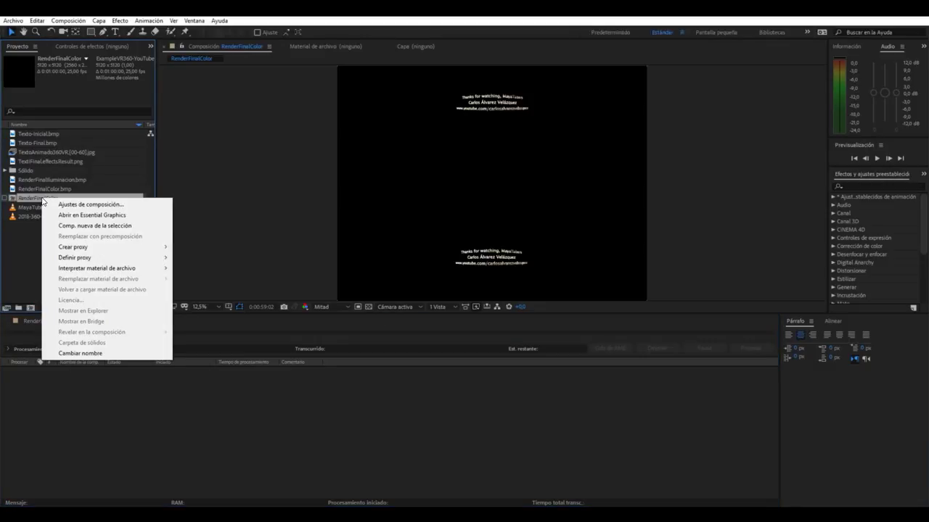
{"action": "mouse_move", "coordinate": [73, 247]}
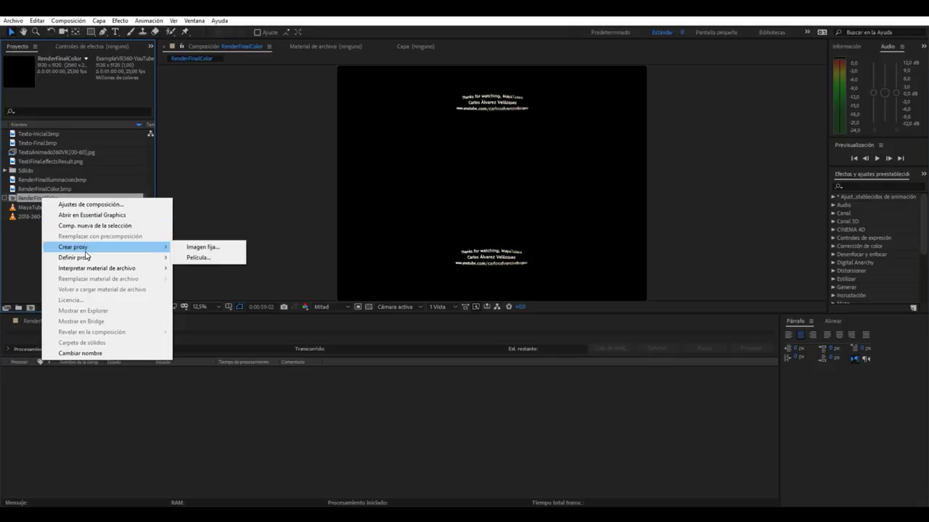
{"action": "left_click", "coordinate": [207, 257]}
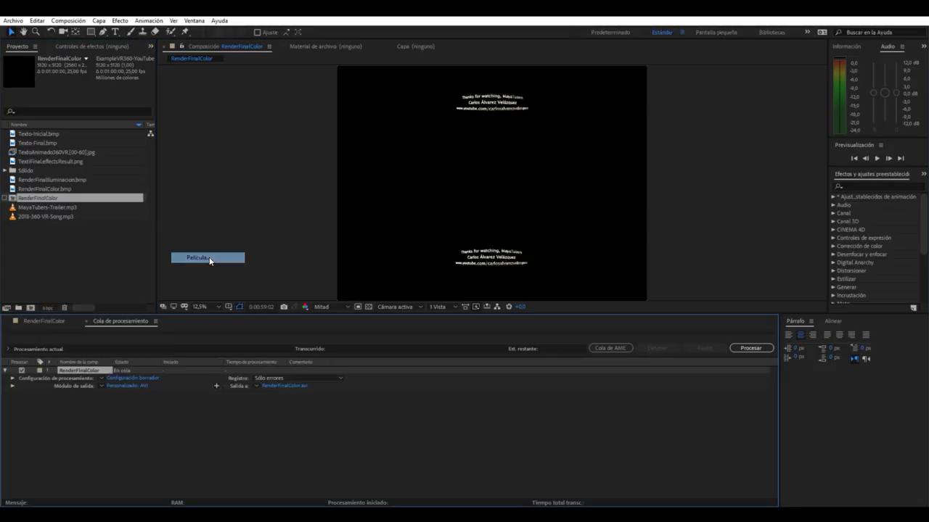
Set the render settings to Óptima quality and Completa resolution.
{"action": "left_click", "coordinate": [133, 379]}
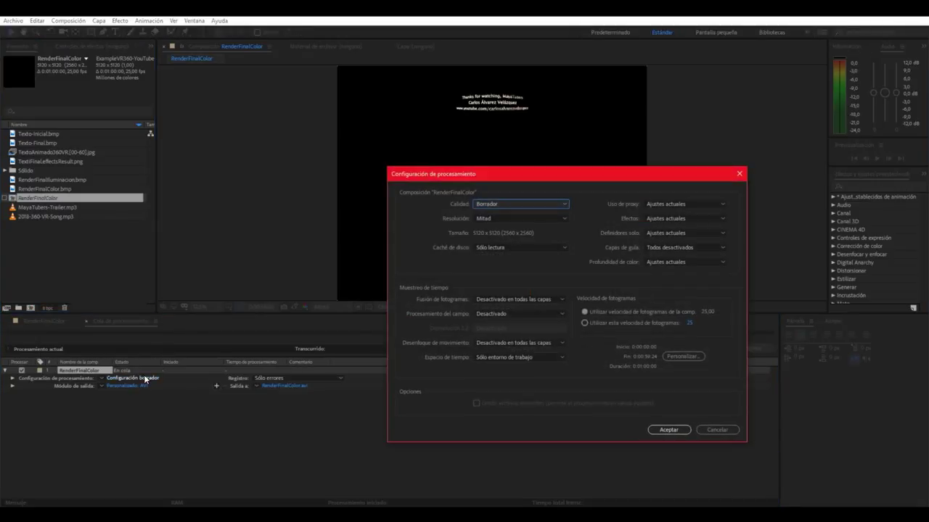
{"action": "left_click", "coordinate": [535, 220]}
{"action": "left_click", "coordinate": [526, 242]}
{"action": "left_click", "coordinate": [523, 204]}
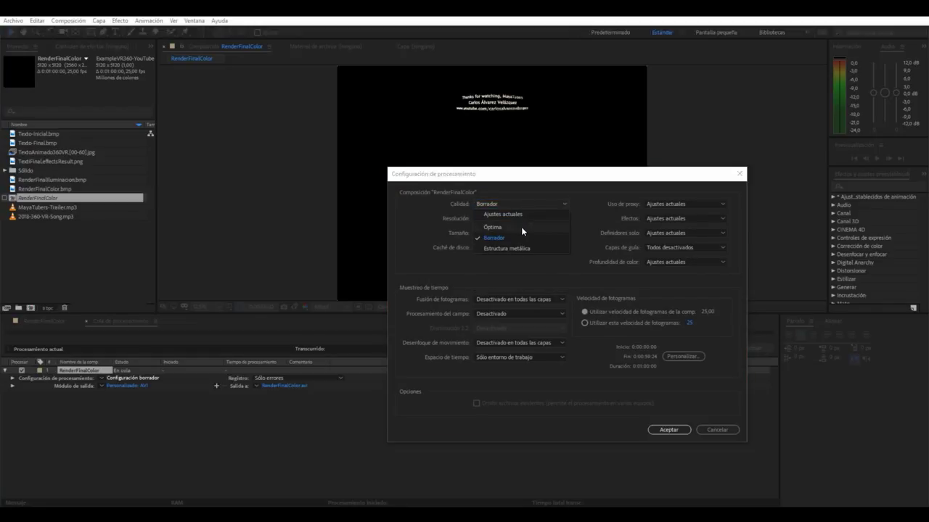
{"action": "left_click", "coordinate": [520, 226]}
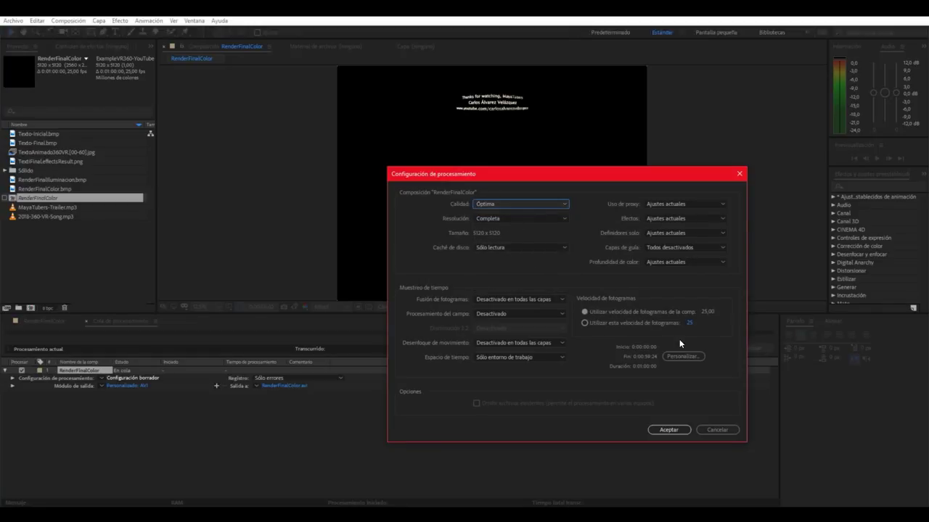
{"action": "left_click", "coordinate": [666, 430]}
Confirm the output module with AVI format and RGB channels.
{"action": "left_click", "coordinate": [143, 386]}
{"action": "left_click", "coordinate": [468, 229]}
{"action": "left_click", "coordinate": [476, 241]}
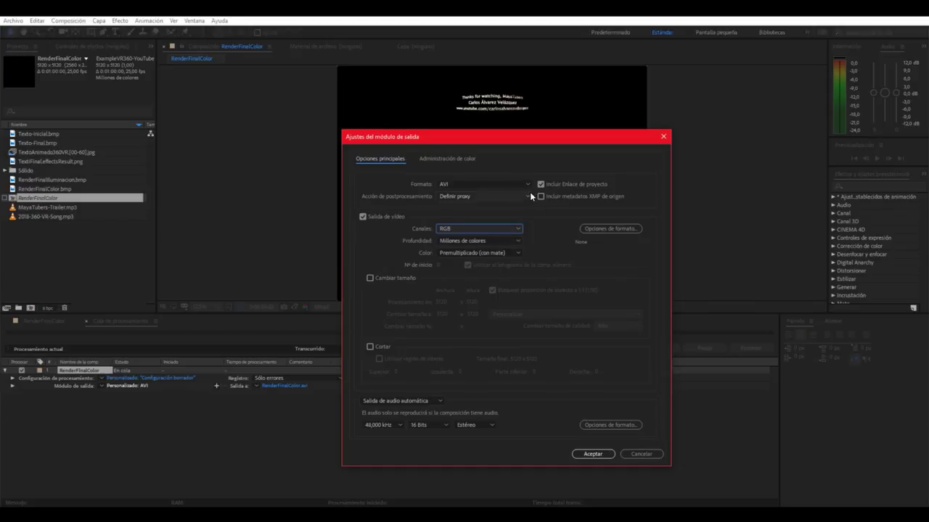
{"action": "left_click", "coordinate": [505, 184]}
{"action": "left_click", "coordinate": [505, 184]}
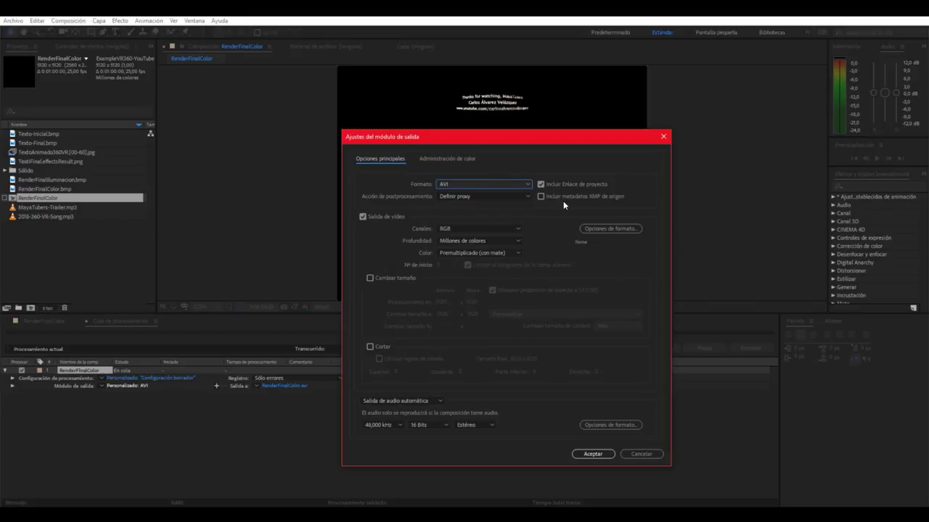
{"action": "left_click", "coordinate": [594, 455]}
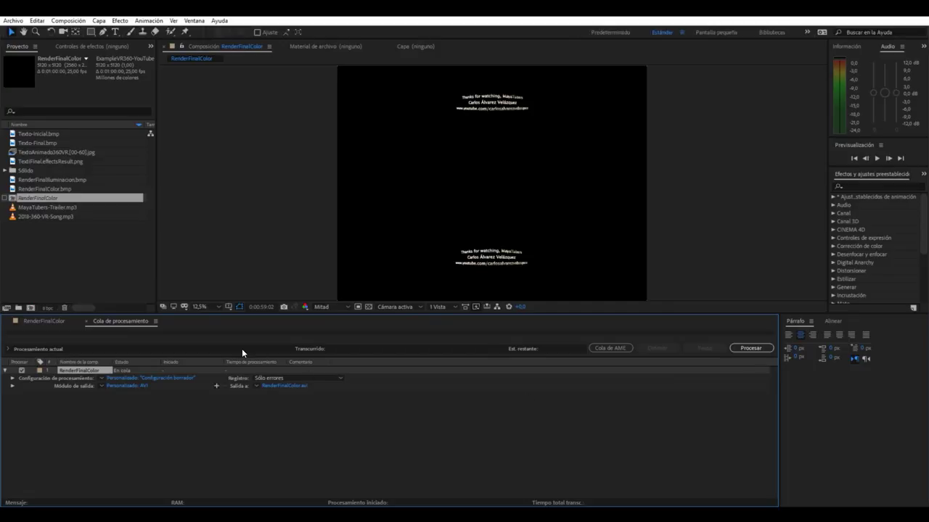
Send RenderFinalColor to the Adobe Media Encoder queue via Archivo > Exportar.
{"action": "left_click", "coordinate": [13, 21]}
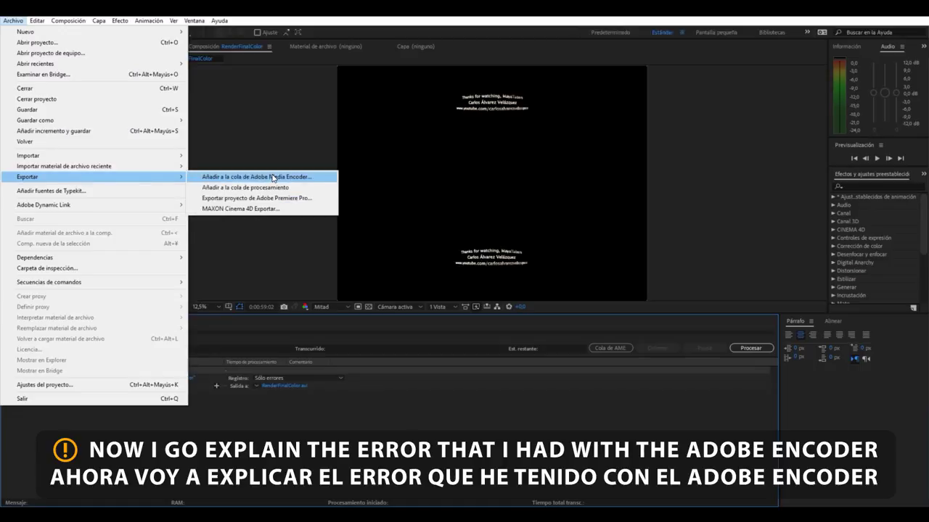
{"action": "mouse_move", "coordinate": [99, 176]}
{"action": "left_click", "coordinate": [281, 179]}
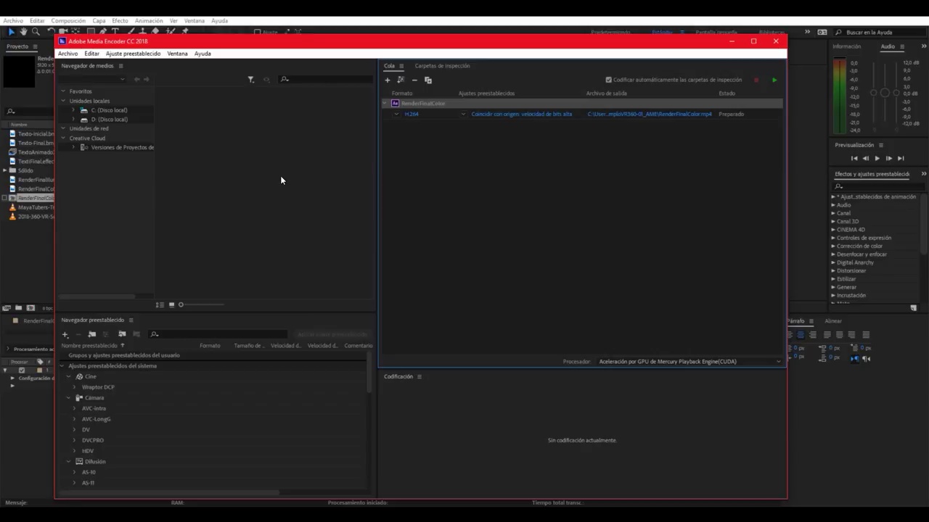
Try custom export width and height, hit frame-size errors, then cancel and close Media Encoder.
{"action": "left_click", "coordinate": [512, 114]}
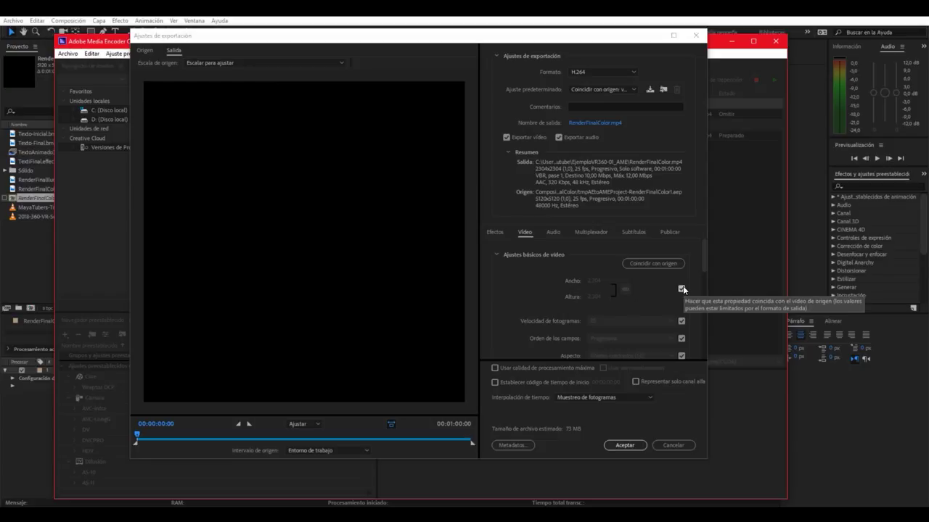
{"action": "left_click", "coordinate": [663, 264]}
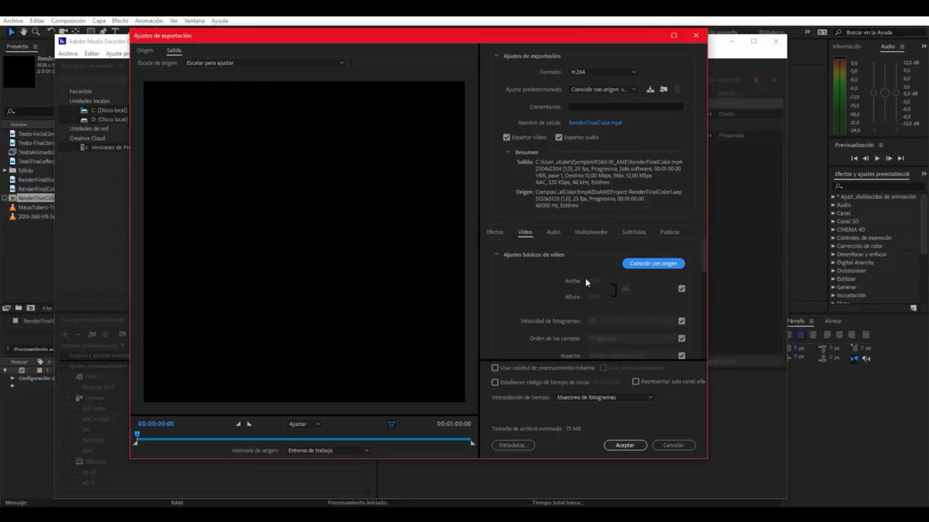
{"action": "left_click", "coordinate": [681, 290]}
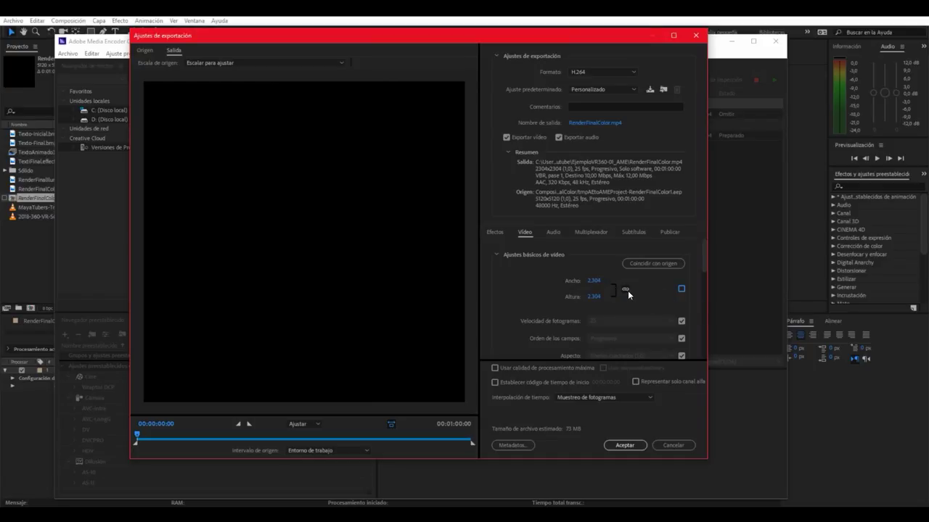
{"action": "left_click_drag", "start_coordinate": [594, 281], "coordinate": [876, 270]}
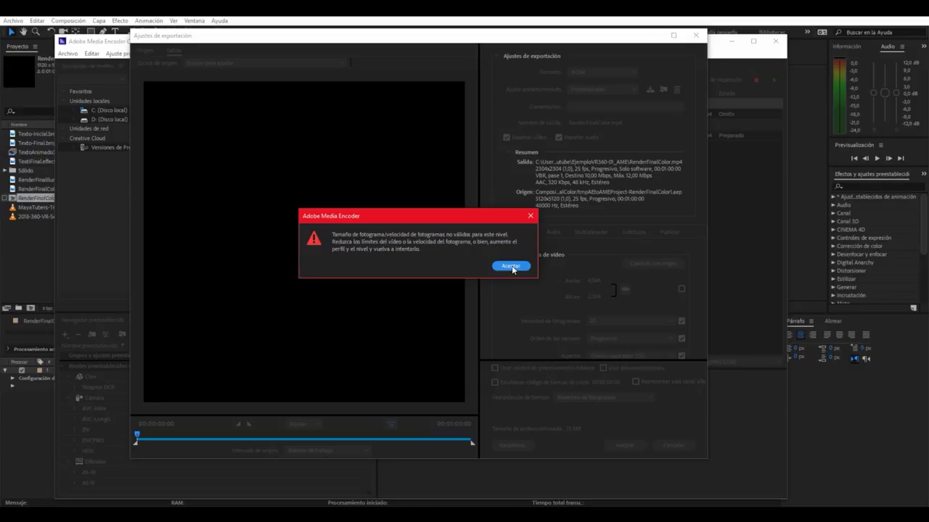
{"action": "left_click", "coordinate": [511, 266]}
{"action": "left_click_drag", "start_coordinate": [595, 300], "coordinate": [763, 299]}
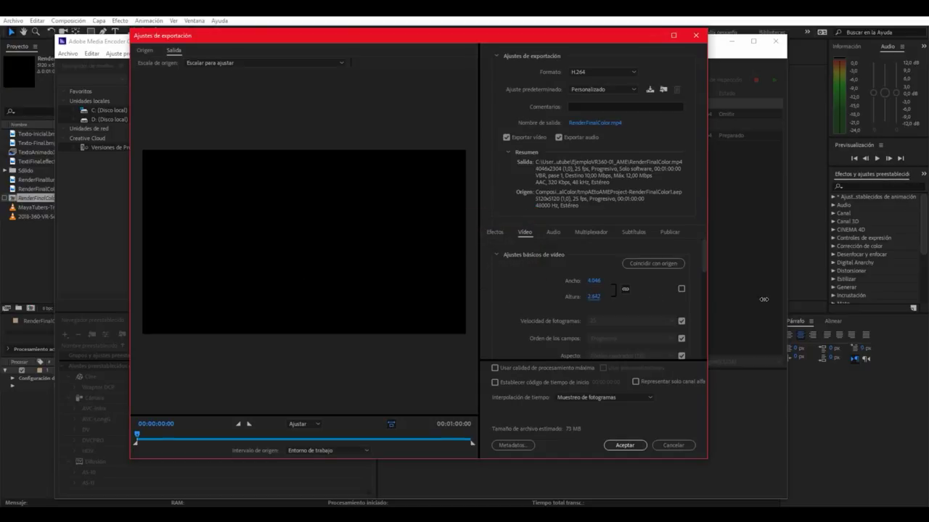
{"action": "left_click", "coordinate": [513, 268]}
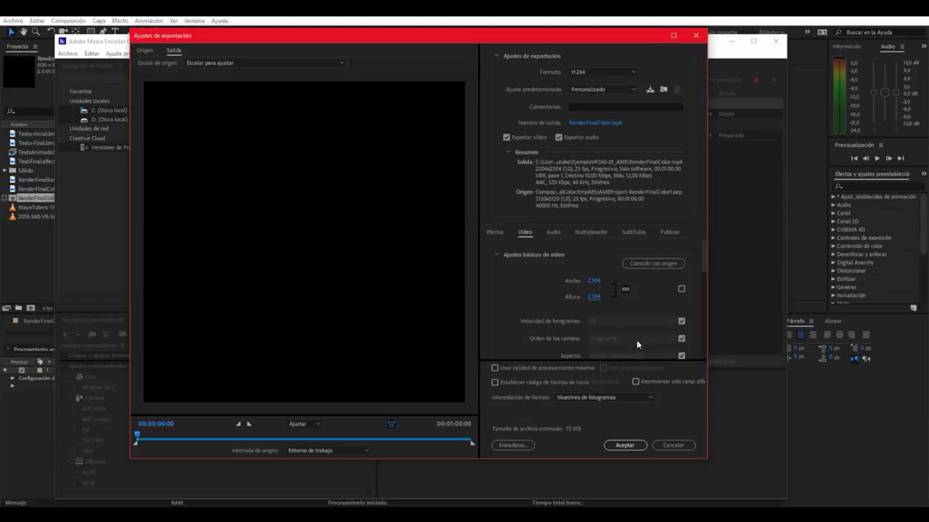
{"action": "left_click", "coordinate": [670, 445]}
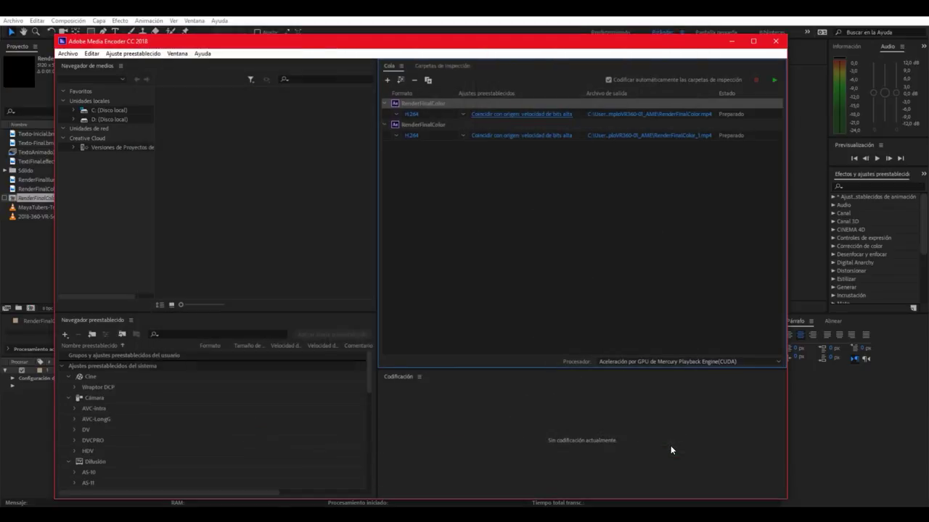
{"action": "left_click", "coordinate": [774, 43]}
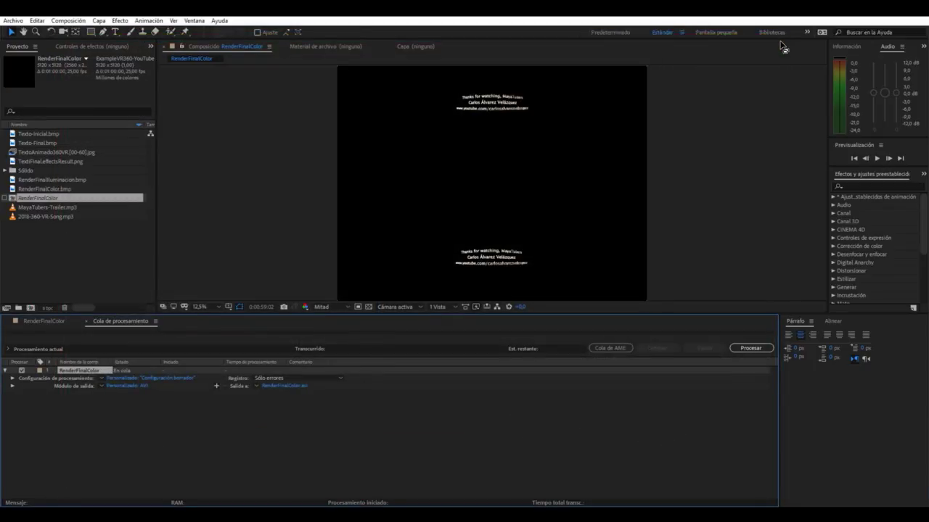
Start the queued render, then open VR\Videos Finales and select ExampleVR360-YouTube.avi.
{"action": "left_click", "coordinate": [753, 350]}
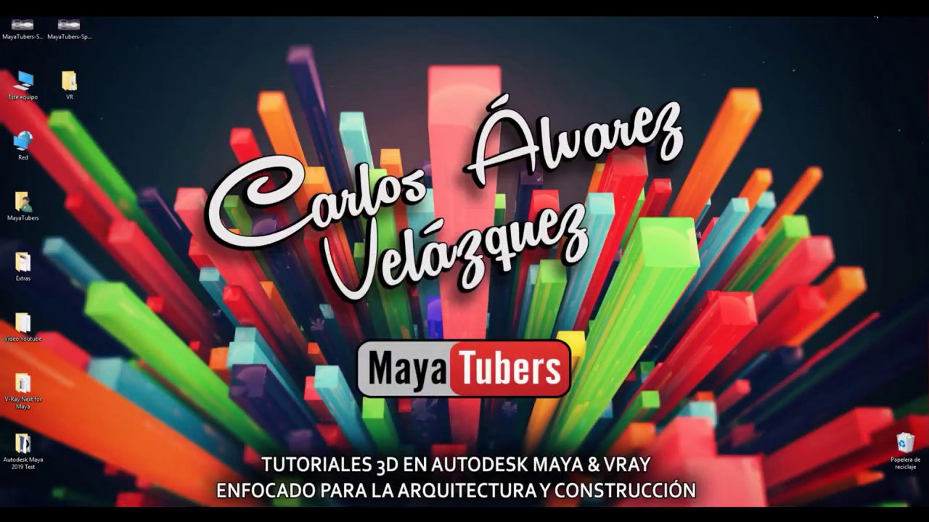
{"action": "double_click", "coordinate": [70, 91]}
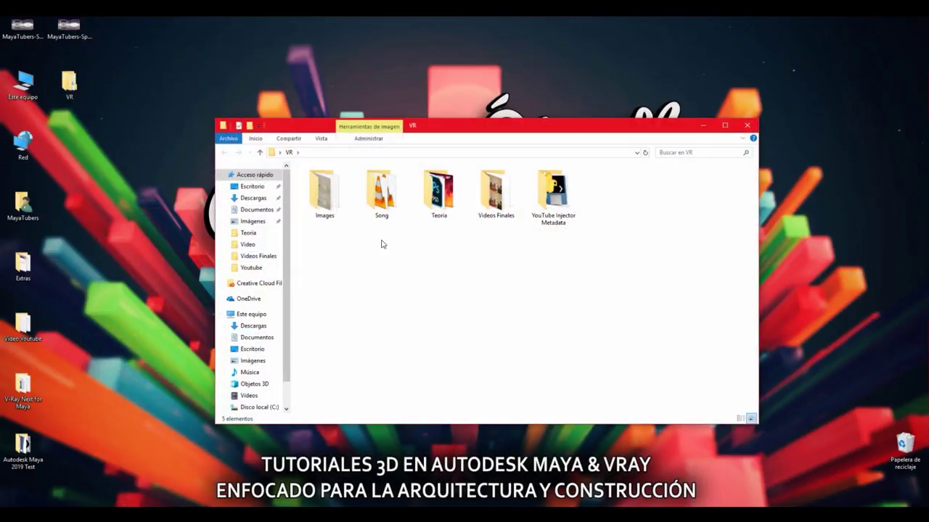
{"action": "double_click", "coordinate": [497, 229]}
{"action": "left_click", "coordinate": [327, 214]}
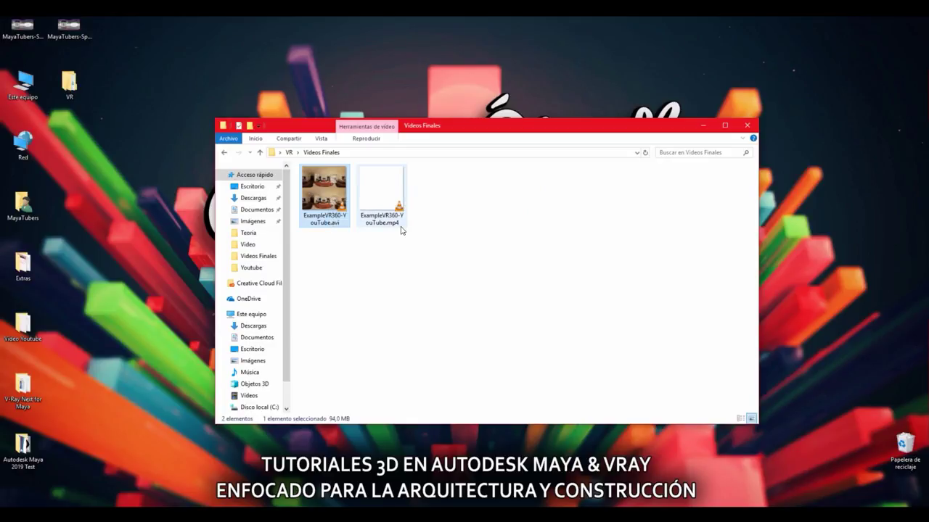
{"action": "double_click", "coordinate": [69, 83]}
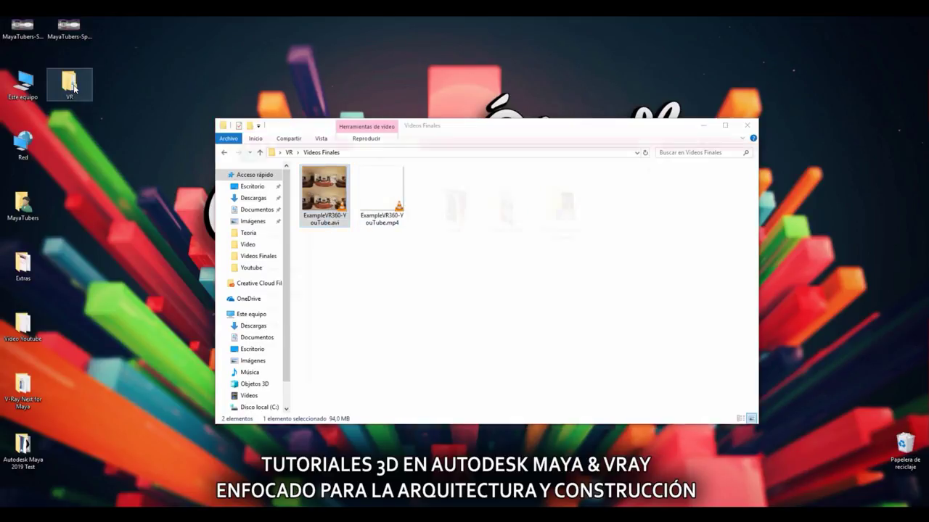
Launch Spatial Media Metadata Injector.exe from YouTube Injector Metadata, cancel its file dialog, and close it.
{"action": "double_click", "coordinate": [546, 229]}
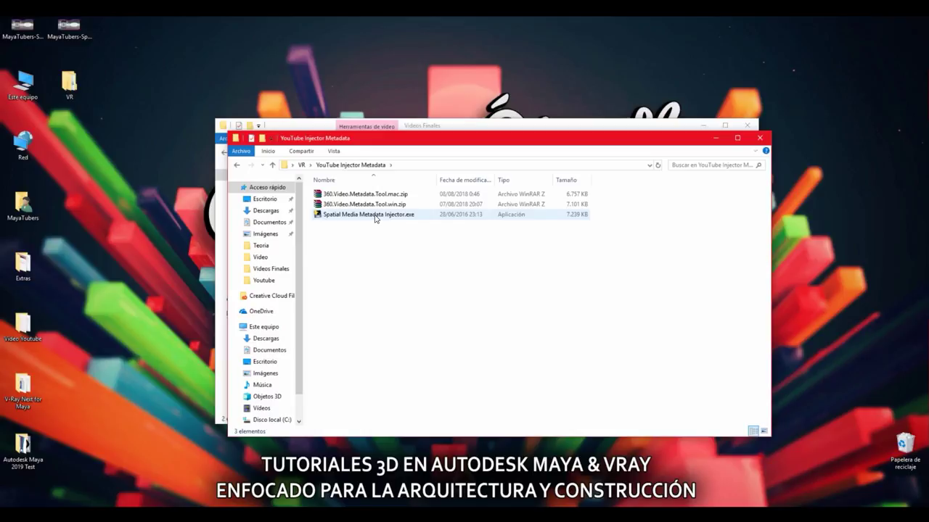
{"action": "double_click", "coordinate": [376, 217]}
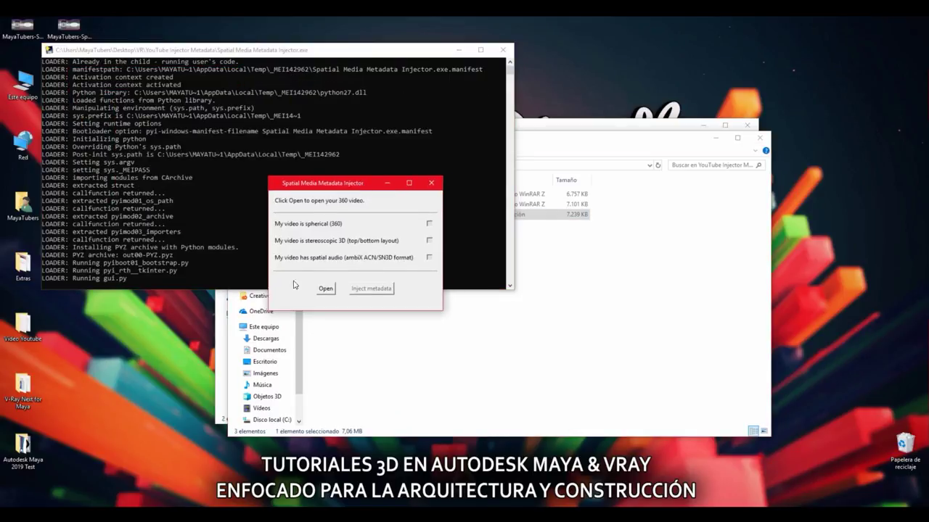
{"action": "left_click", "coordinate": [326, 289]}
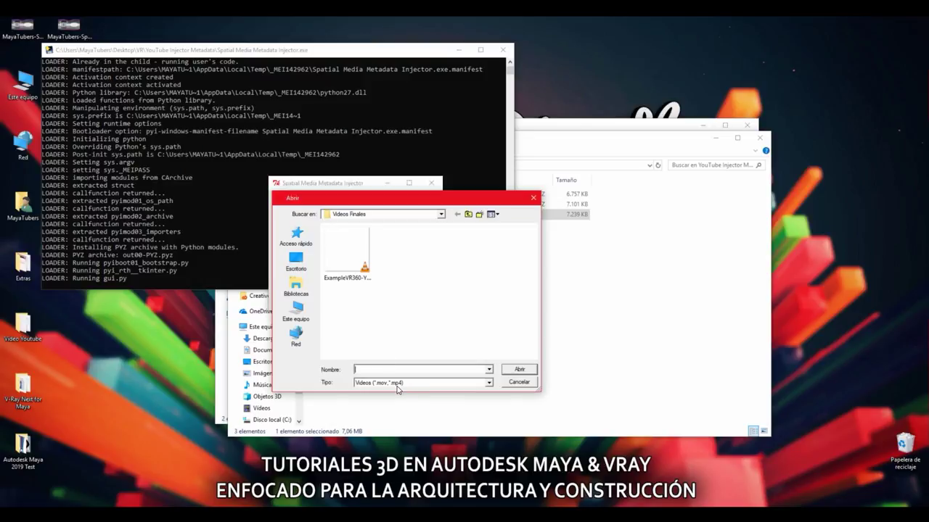
{"action": "left_click", "coordinate": [512, 384]}
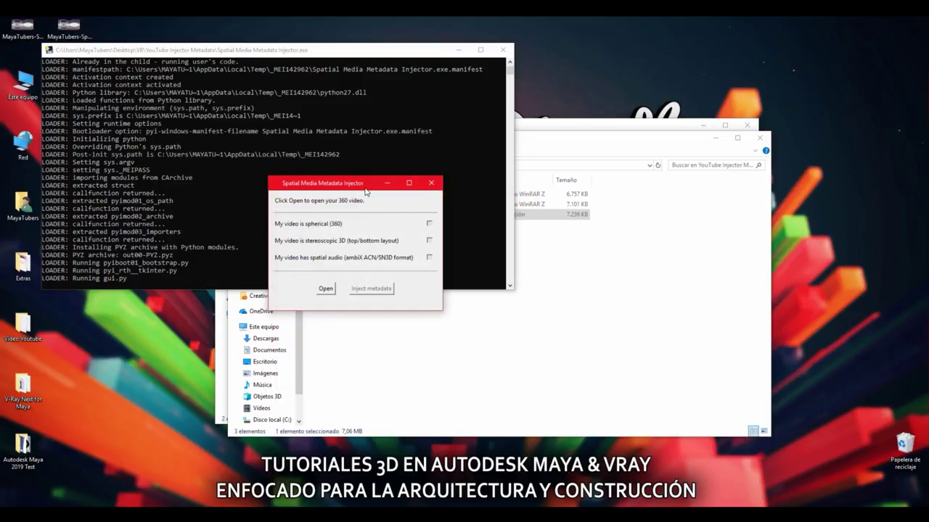
{"action": "left_click_drag", "start_coordinate": [367, 186], "coordinate": [297, 92]}
{"action": "left_click", "coordinate": [360, 90]}
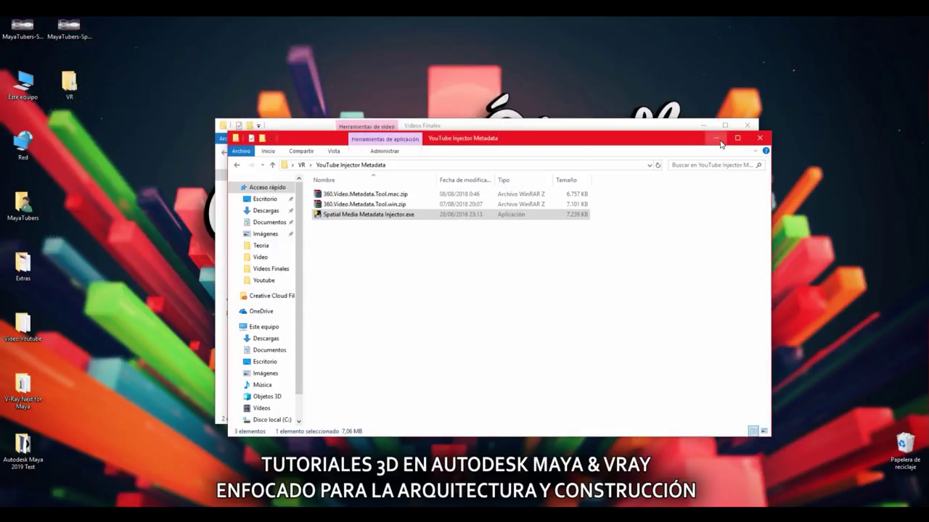
Select ExampleVR360-YouTube.avi and launch VLC media player.
{"action": "left_click", "coordinate": [704, 142]}
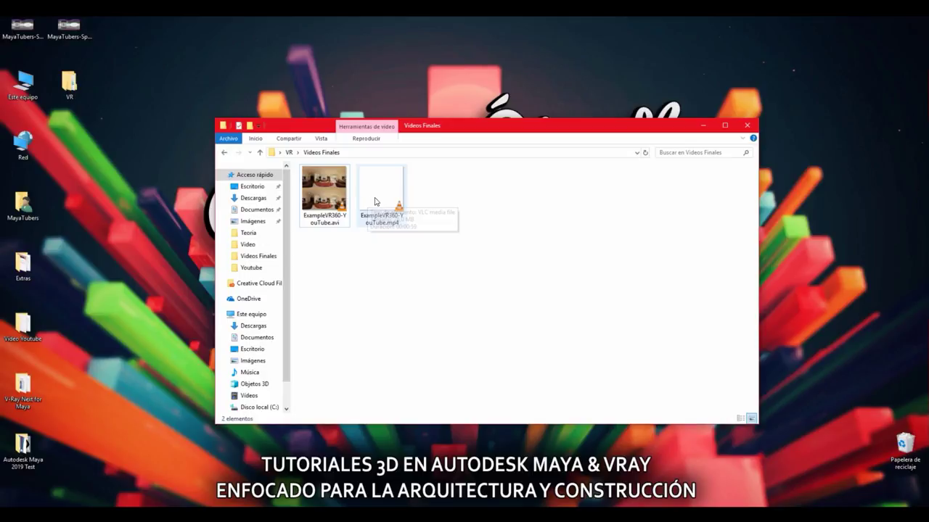
{"action": "left_click", "coordinate": [335, 200]}
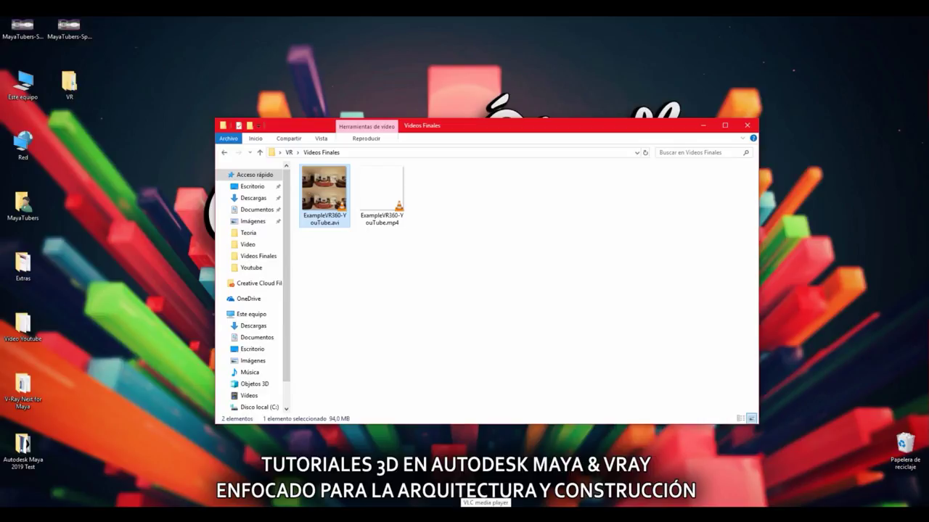
{"action": "left_click", "coordinate": [485, 515]}
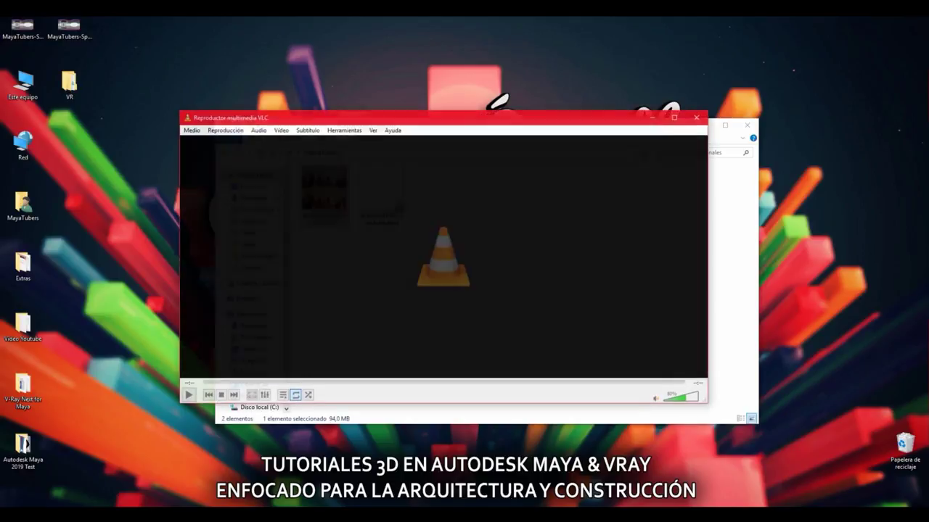
{"action": "mouse_move", "coordinate": [275, 121]}
{"action": "left_mouse_down"}
{"action": "mouse_move", "coordinate": [486, 117]}
{"action": "mouse_move", "coordinate": [386, 86]}
{"action": "mouse_move", "coordinate": [443, 93]}
{"action": "left_mouse_up"}
Load ExampleVR360-YouTube.avi as the source in VLC's Convertir dialog.
{"action": "left_click", "coordinate": [388, 103]}
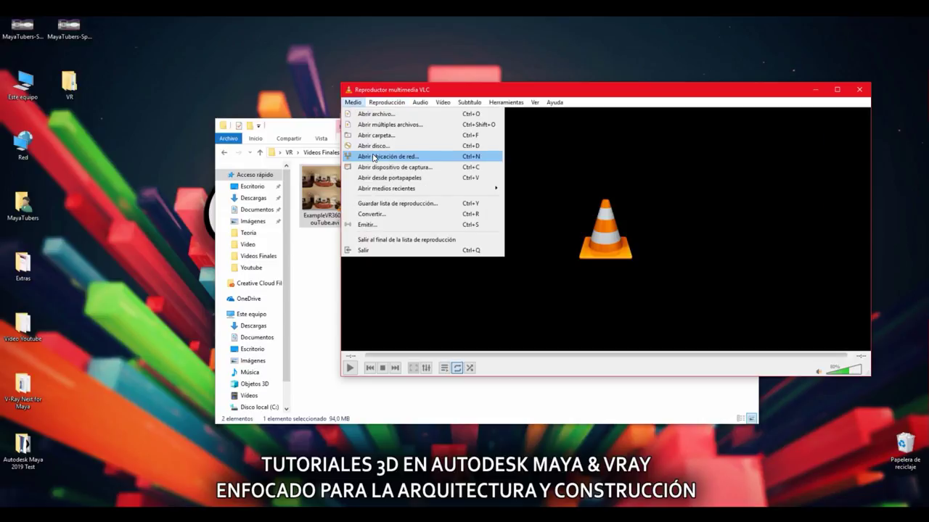
{"action": "left_click", "coordinate": [399, 217]}
{"action": "left_click_drag", "start_coordinate": [589, 138], "coordinate": [521, 156]}
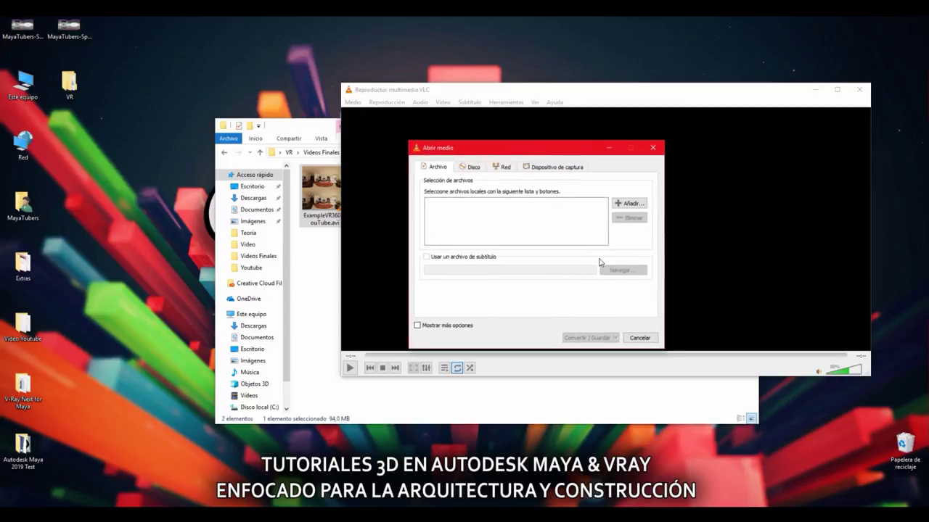
{"action": "left_click", "coordinate": [623, 207]}
{"action": "left_click", "coordinate": [519, 246]}
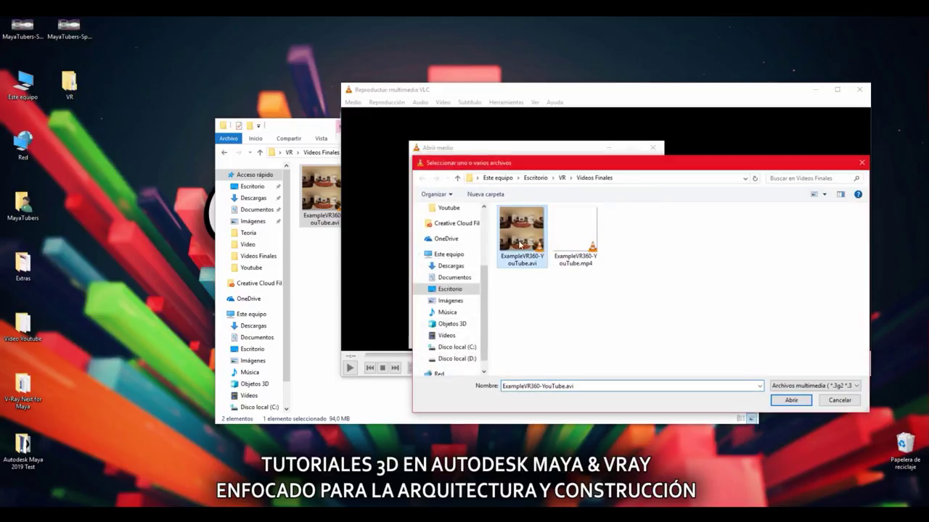
{"action": "left_click", "coordinate": [791, 400]}
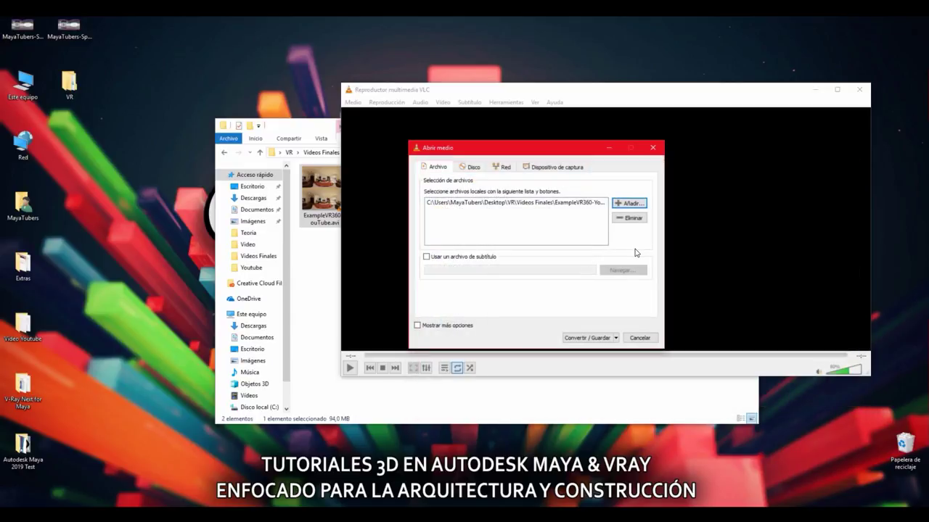
{"action": "left_click", "coordinate": [589, 337]}
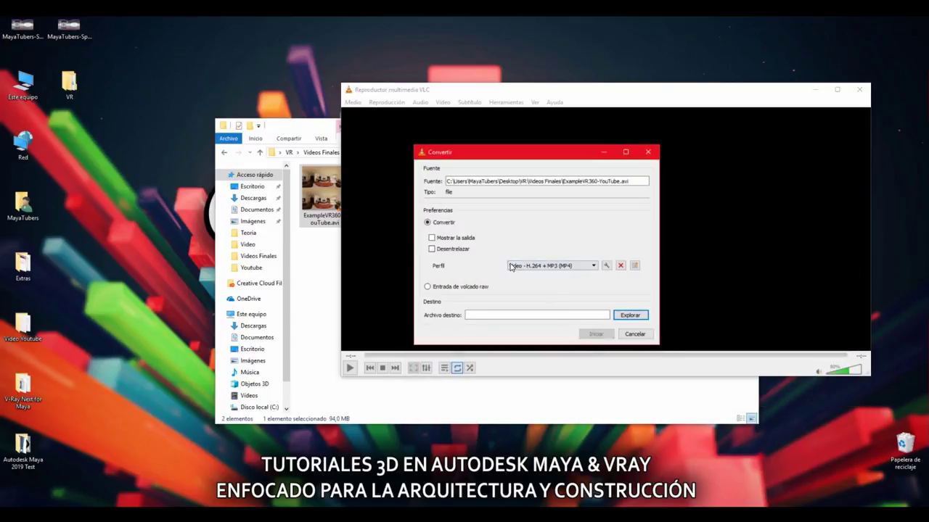
Check the Video - H.264 + MP3 (MP4) profile's codec resolution, then close the editor.
{"action": "left_click", "coordinate": [512, 267]}
{"action": "left_click", "coordinate": [538, 269]}
{"action": "left_click", "coordinate": [606, 266]}
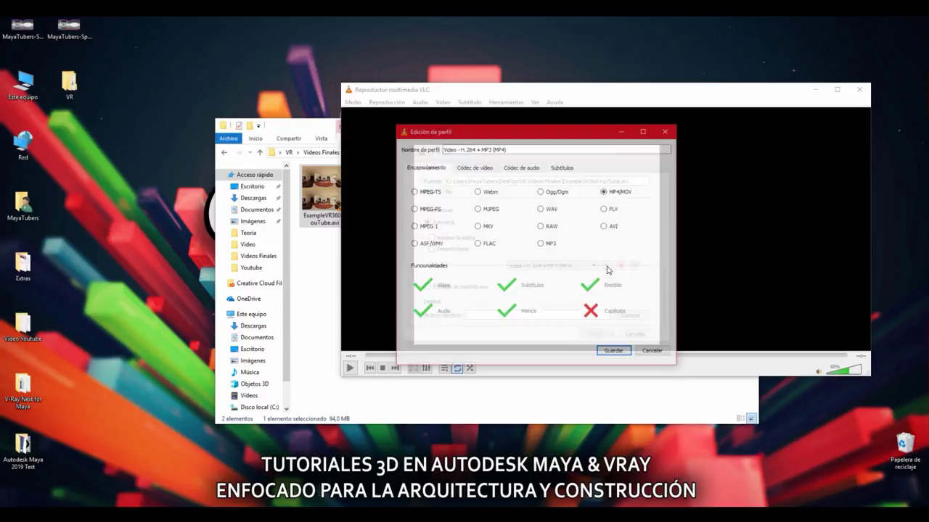
{"action": "left_click", "coordinate": [486, 167]}
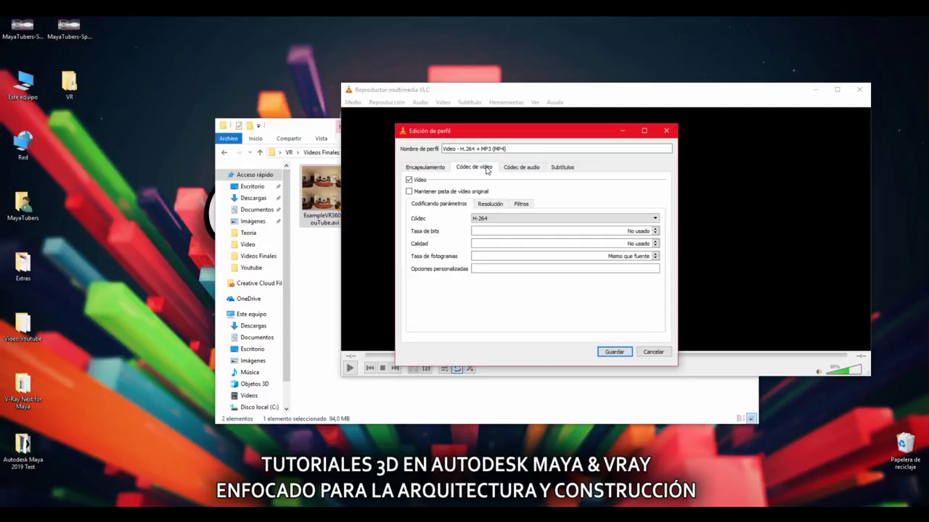
{"action": "left_click", "coordinate": [489, 204]}
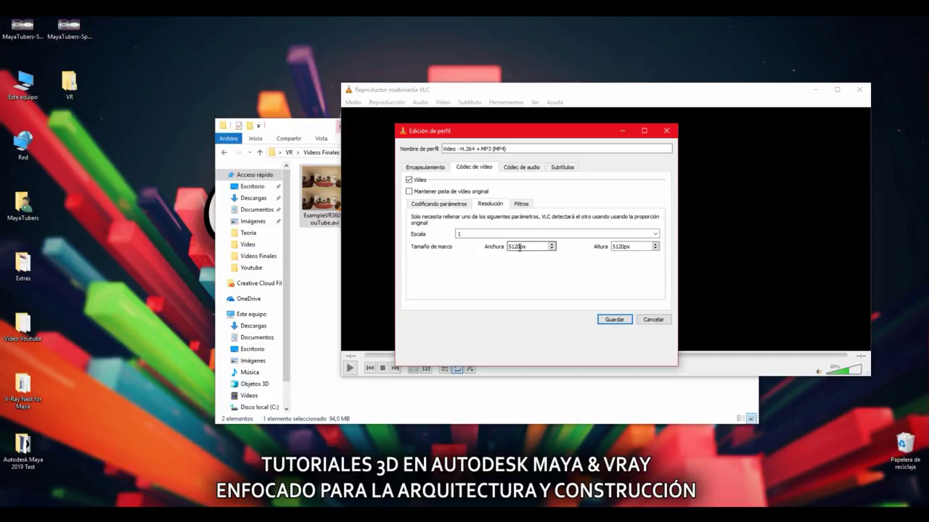
{"action": "left_click", "coordinate": [508, 234]}
{"action": "left_click", "coordinate": [659, 322]}
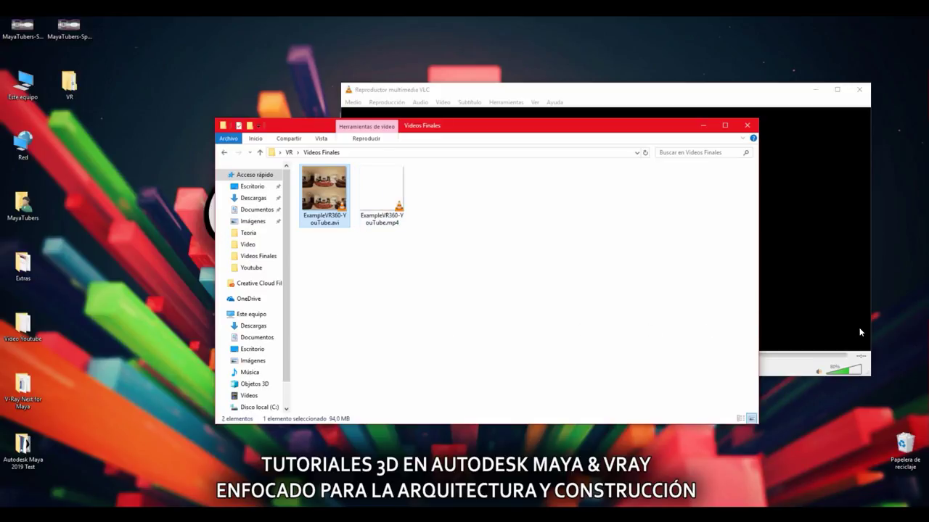
Select ExampleVR360-YouTube.mp4 and run Spatial Media Metadata Injector from its folder.
{"action": "left_click", "coordinate": [373, 200]}
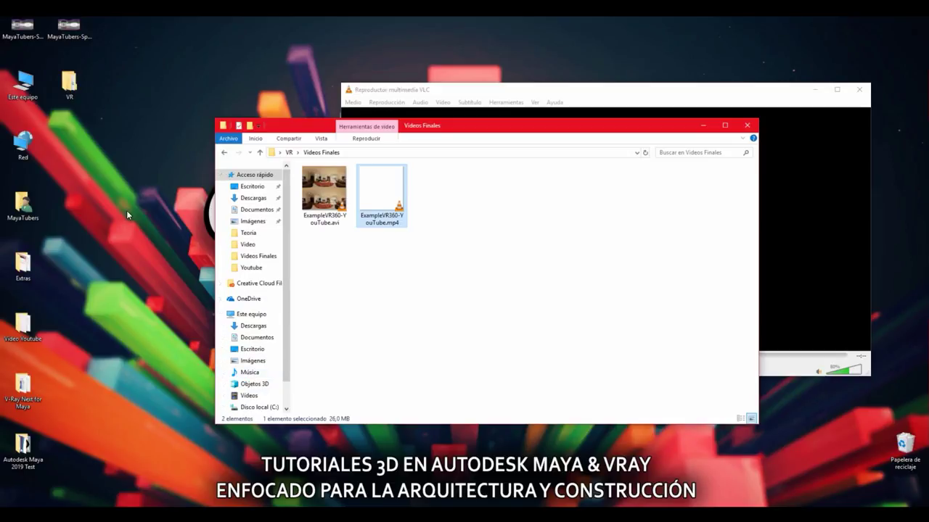
{"action": "double_click", "coordinate": [87, 91]}
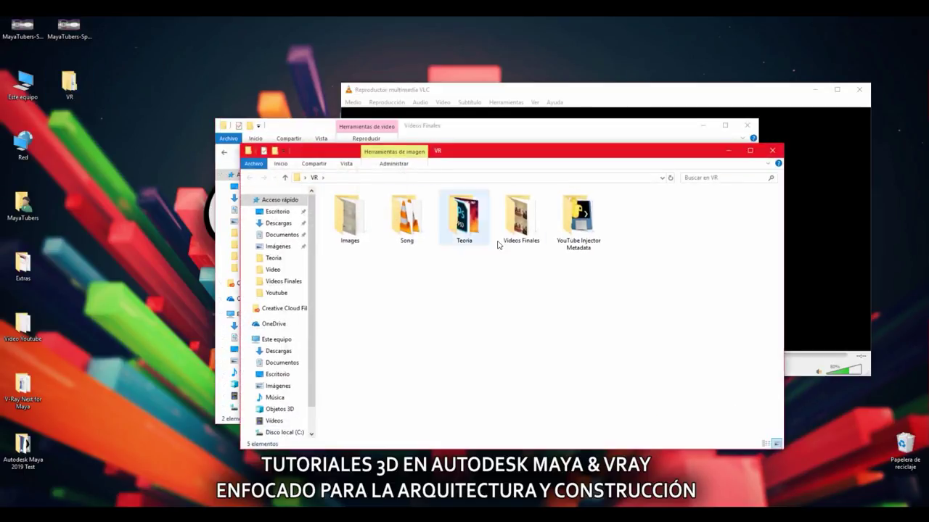
{"action": "double_click", "coordinate": [580, 229]}
{"action": "right_click", "coordinate": [354, 229]}
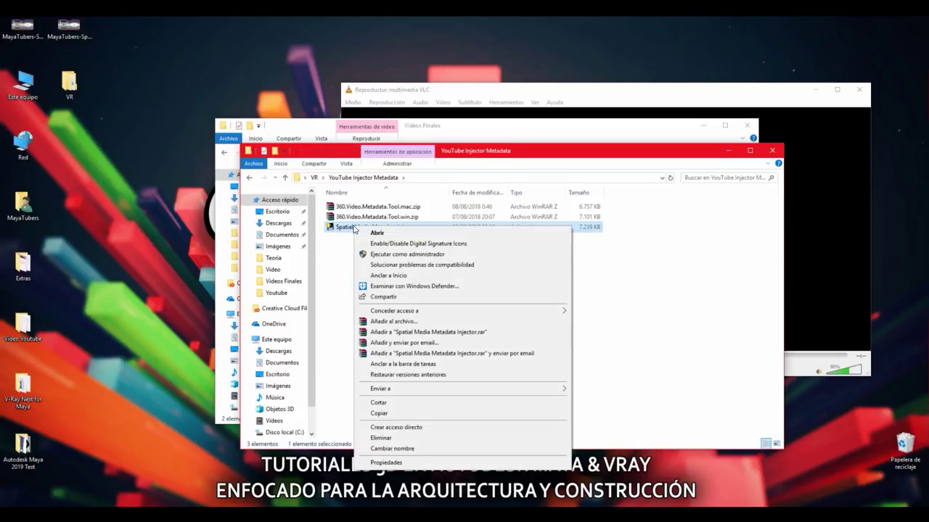
{"action": "left_click", "coordinate": [370, 233]}
{"action": "left_click_drag", "start_coordinate": [613, 150], "coordinate": [581, 165]}
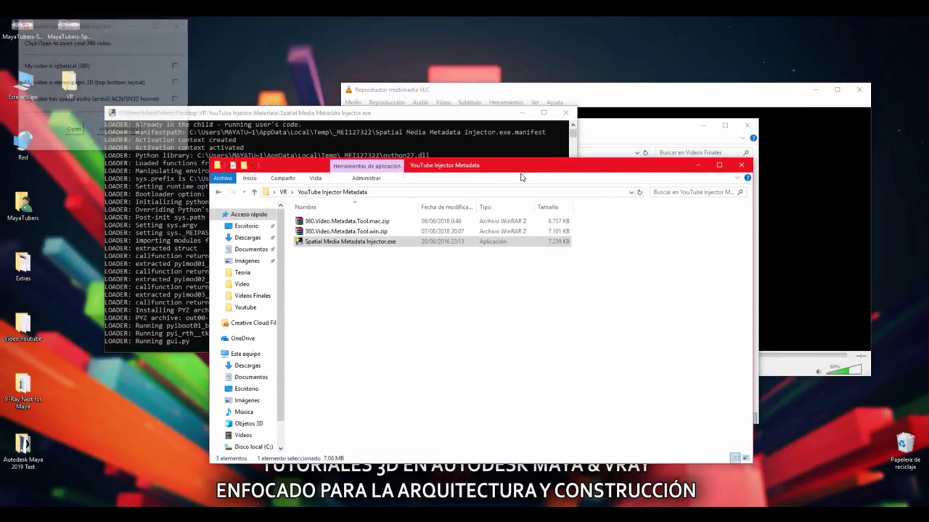
{"action": "left_click_drag", "start_coordinate": [428, 166], "coordinate": [559, 153]}
Load ExampleVR360-YouTube.mp4 into the metadata injector.
{"action": "left_click", "coordinate": [73, 130]}
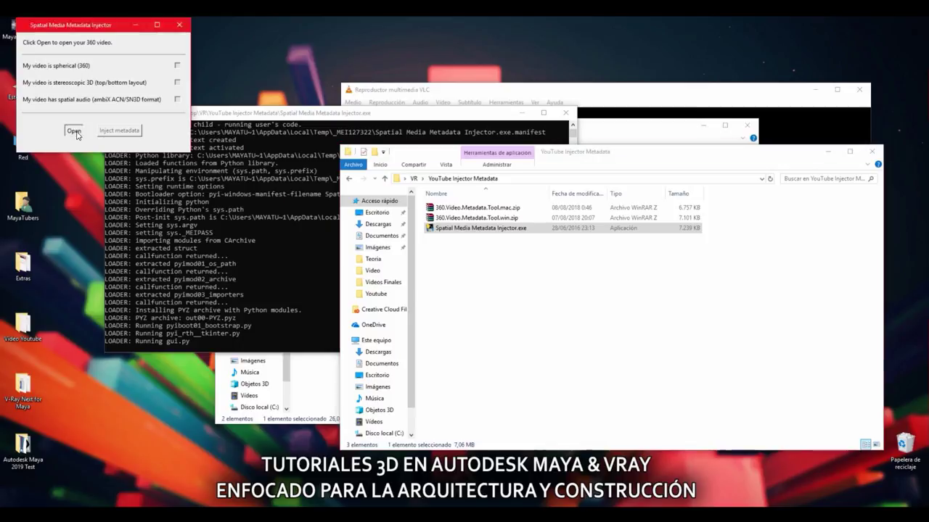
{"action": "left_click", "coordinate": [116, 130]}
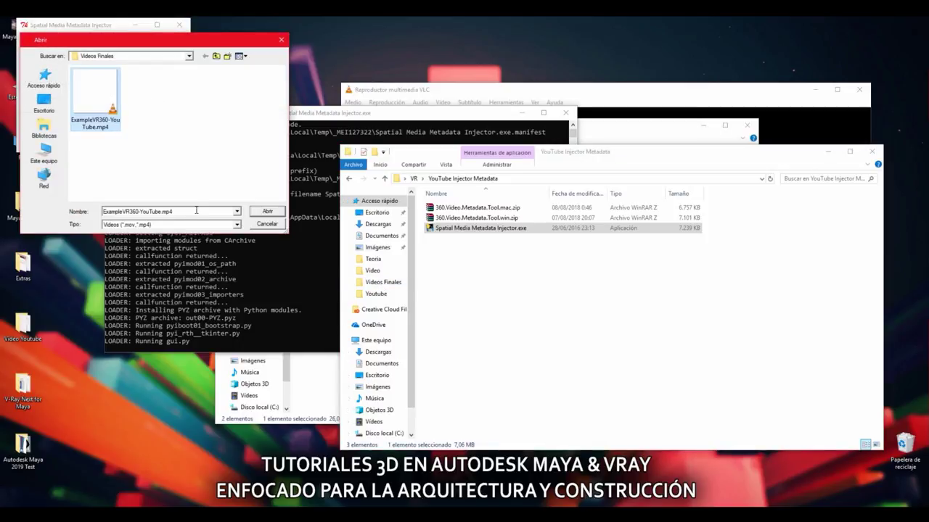
{"action": "left_click", "coordinate": [267, 212]}
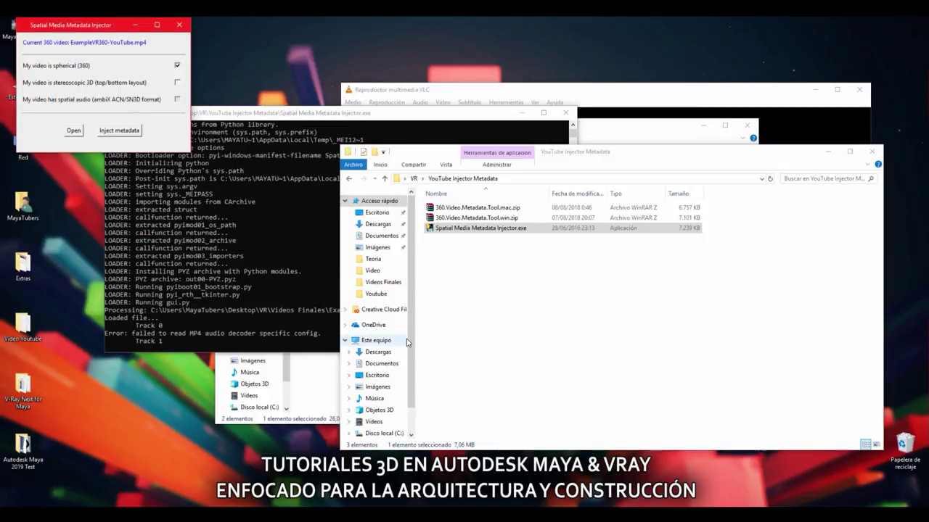
{"action": "left_click_drag", "start_coordinate": [103, 27], "coordinate": [250, 170]}
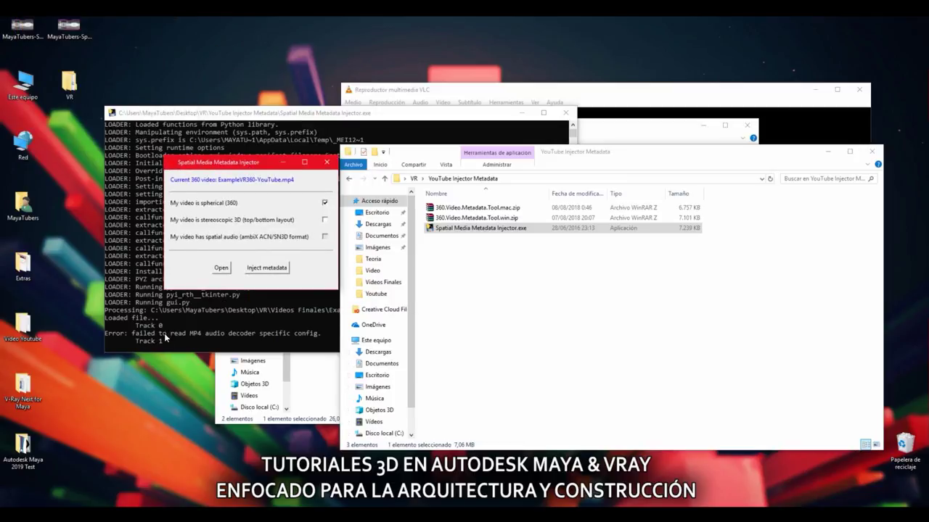
{"action": "left_click_drag", "start_coordinate": [261, 166], "coordinate": [211, 171]}
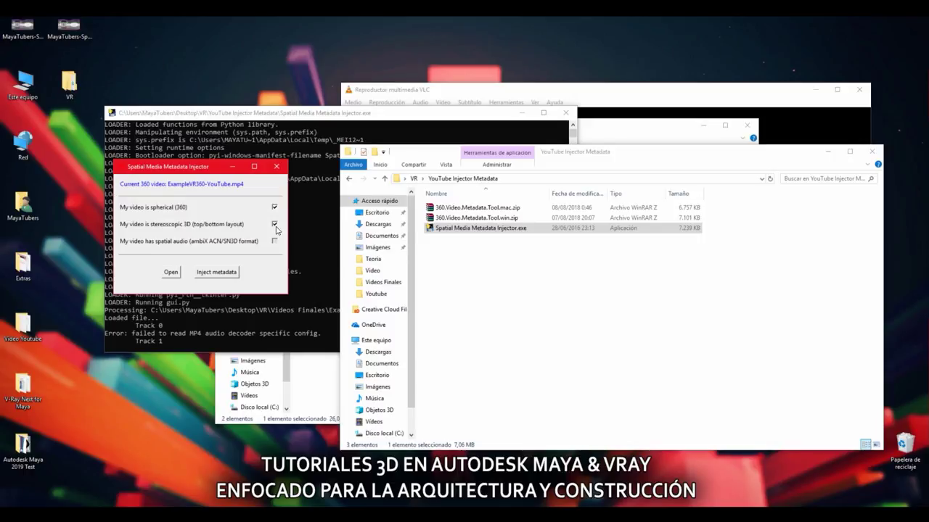
Inject top/bottom 360 metadata, save ExampleVR360-YouTube_injected.mp4, and play it in VLC.
{"action": "left_click", "coordinate": [217, 273]}
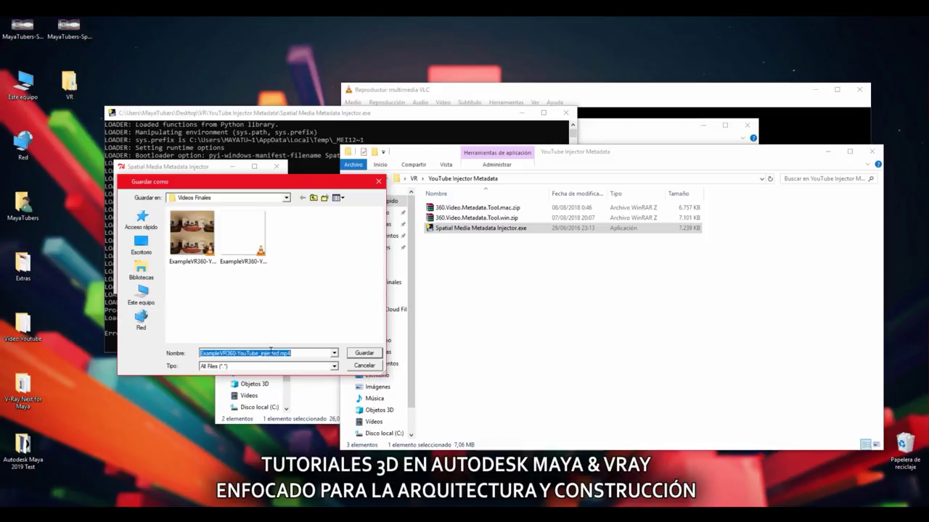
{"action": "left_click", "coordinate": [376, 355]}
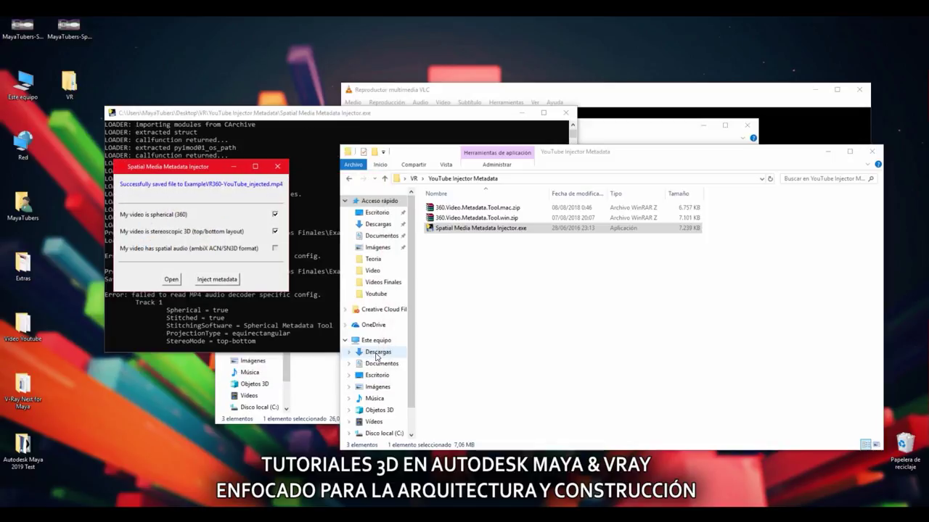
{"action": "left_click", "coordinate": [278, 167]}
{"action": "mouse_move", "coordinate": [432, 147]}
{"action": "left_mouse_down"}
{"action": "mouse_move", "coordinate": [432, 162]}
{"action": "mouse_move", "coordinate": [331, 284]}
{"action": "left_mouse_up"}
{"action": "left_click_drag", "start_coordinate": [756, 199], "coordinate": [802, 187]}
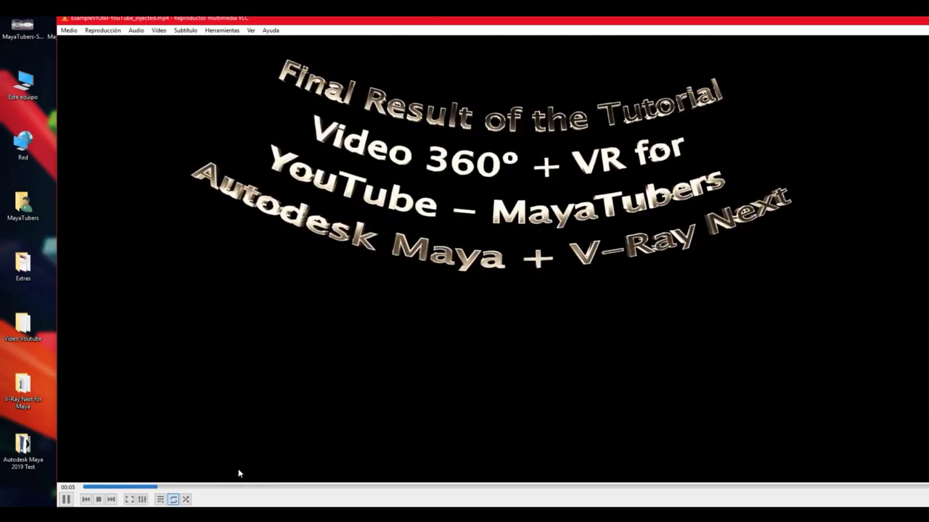
Jump the injected video to 00:15 to check the bedroom, then close VLC.
{"action": "left_click", "coordinate": [312, 487]}
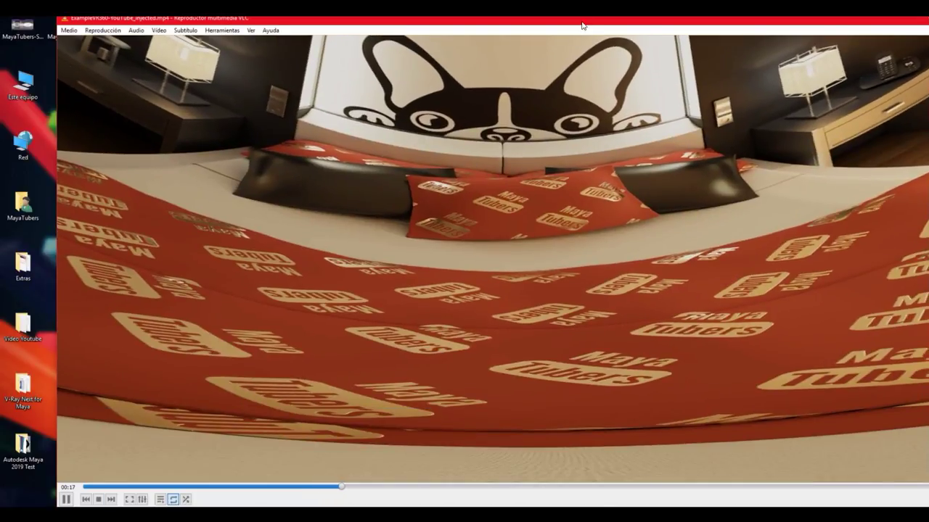
{"action": "double_click", "coordinate": [582, 26]}
{"action": "left_click", "coordinate": [837, 112]}
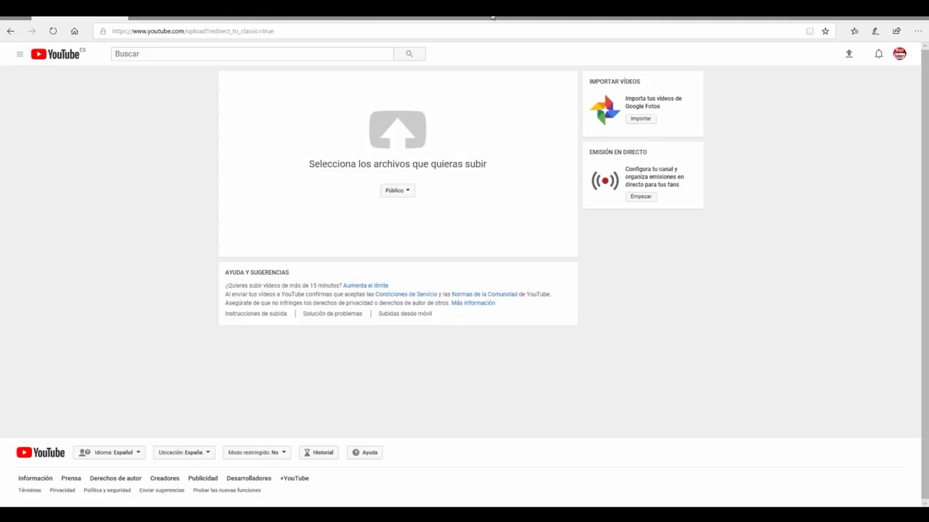
Restore and widen the Edge window, placing the Videos Finales folder window beside it.
{"action": "double_click", "coordinate": [492, 17]}
{"action": "left_click_drag", "start_coordinate": [472, 34], "coordinate": [447, 49]}
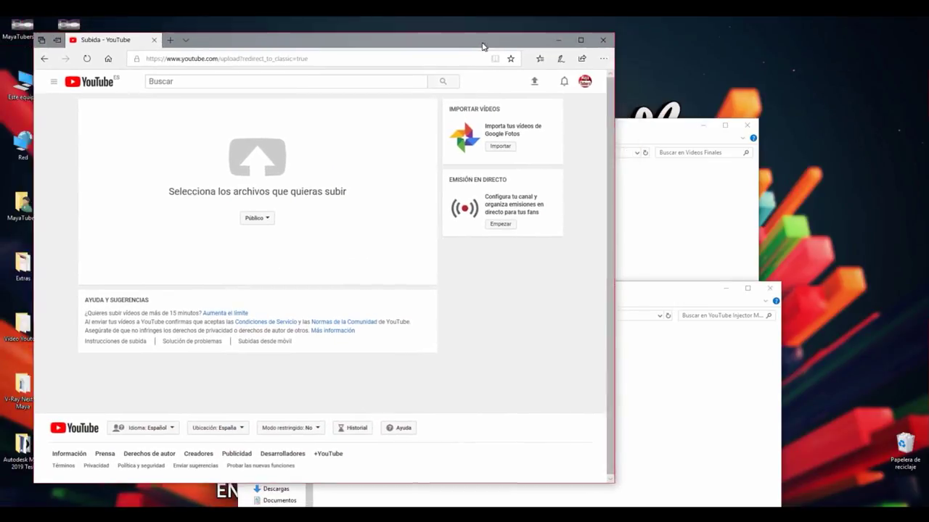
{"action": "left_click_drag", "start_coordinate": [580, 73], "coordinate": [643, 72]}
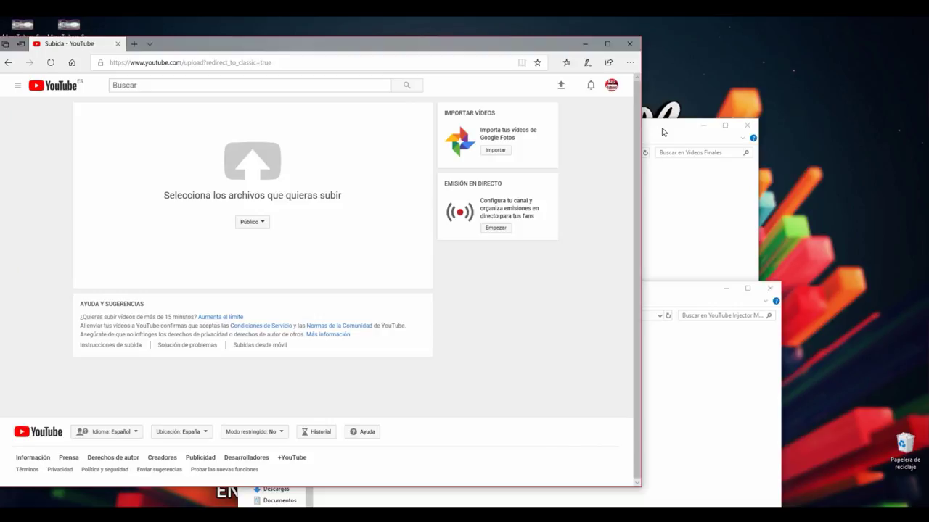
{"action": "left_click_drag", "start_coordinate": [663, 131], "coordinate": [922, 146]}
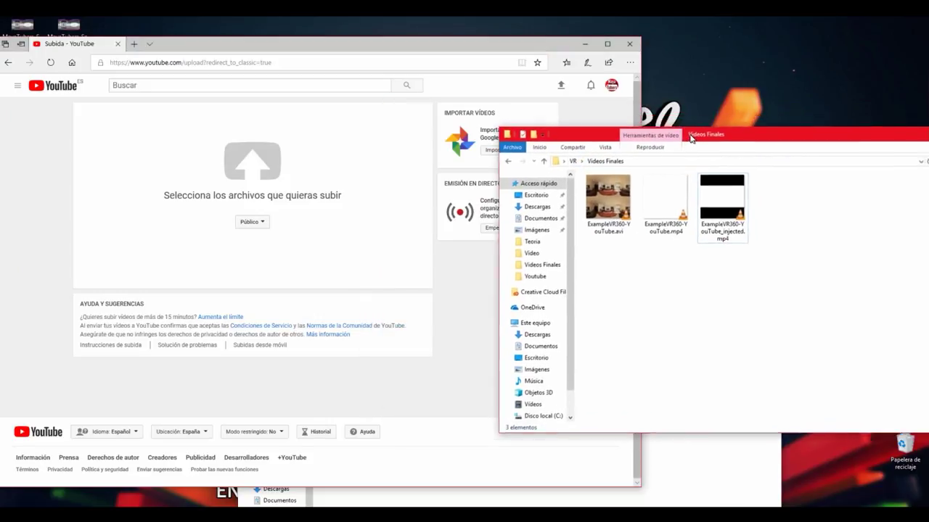
Upload ExampleVR360-YouTube_injected.mp4 to YouTube, then bring the Videos Finales folder fully on screen.
{"action": "left_click", "coordinate": [240, 187]}
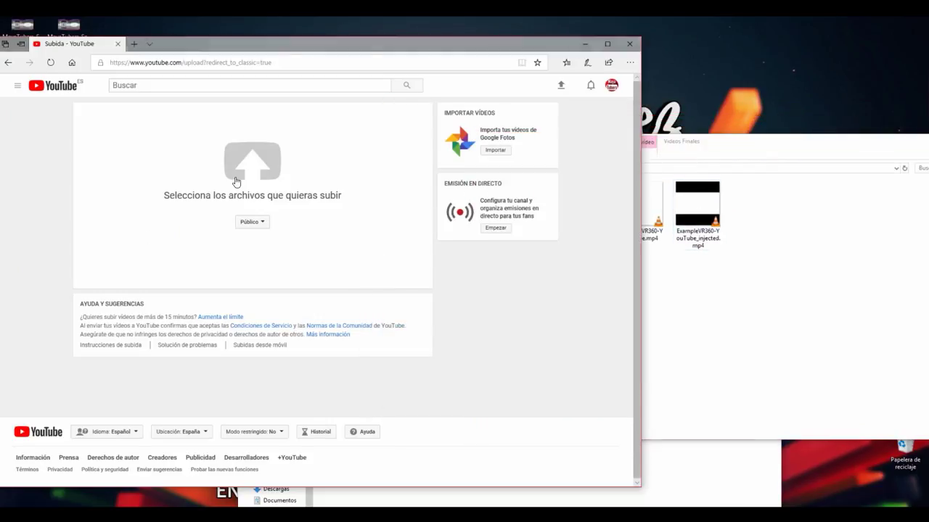
{"action": "left_click", "coordinate": [222, 123]}
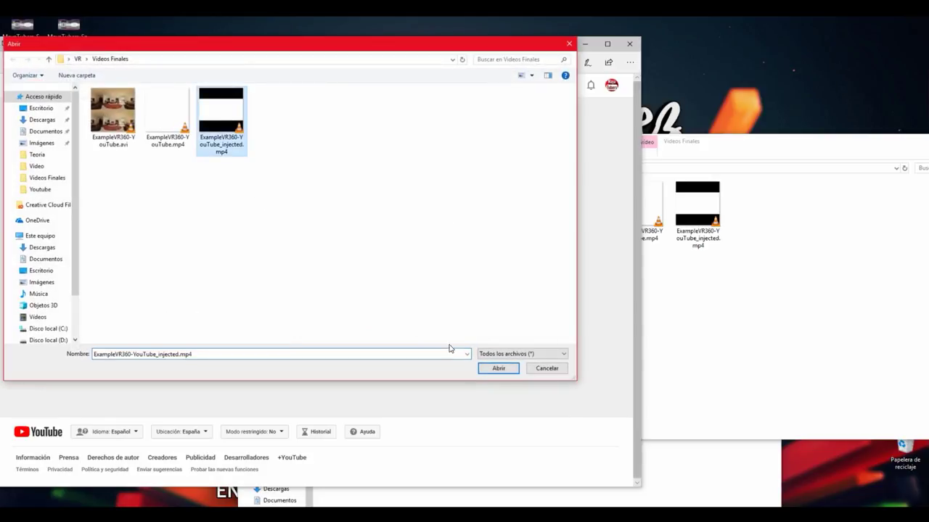
{"action": "left_click", "coordinate": [498, 368]}
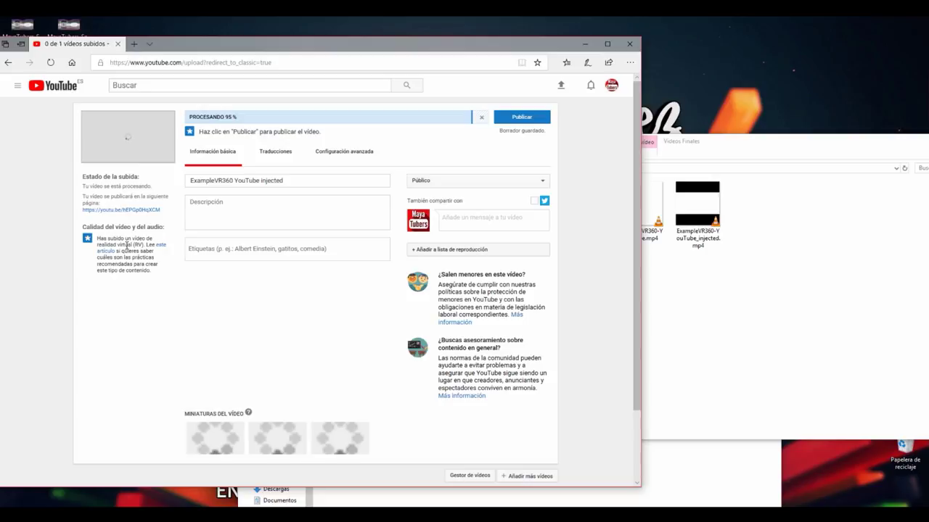
{"action": "left_click", "coordinate": [588, 44]}
{"action": "mouse_move", "coordinate": [718, 143]}
{"action": "left_mouse_down"}
{"action": "mouse_move", "coordinate": [457, 97]}
{"action": "mouse_move", "coordinate": [445, 45]}
{"action": "left_mouse_up"}
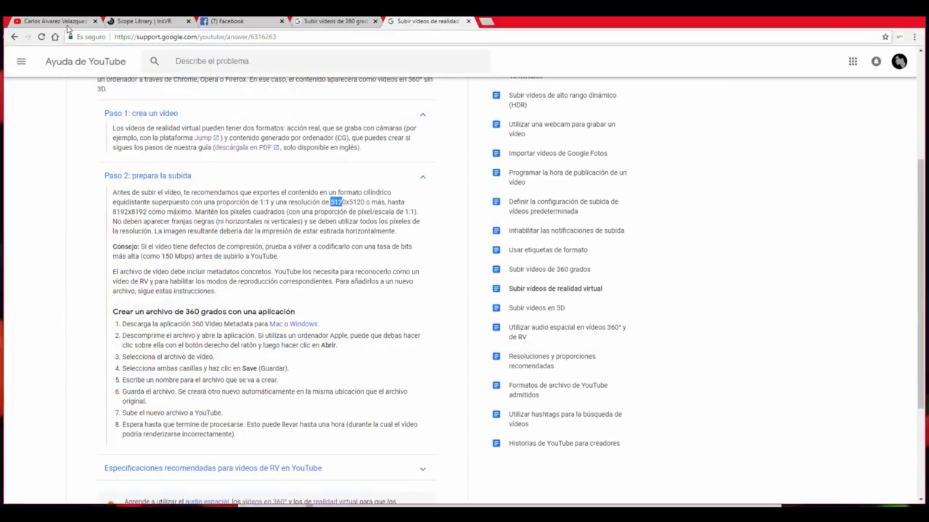
Open the newest upload, 'Video 360 VR del Tutorial', from the channel's Videos list.
{"action": "left_click", "coordinate": [67, 24]}
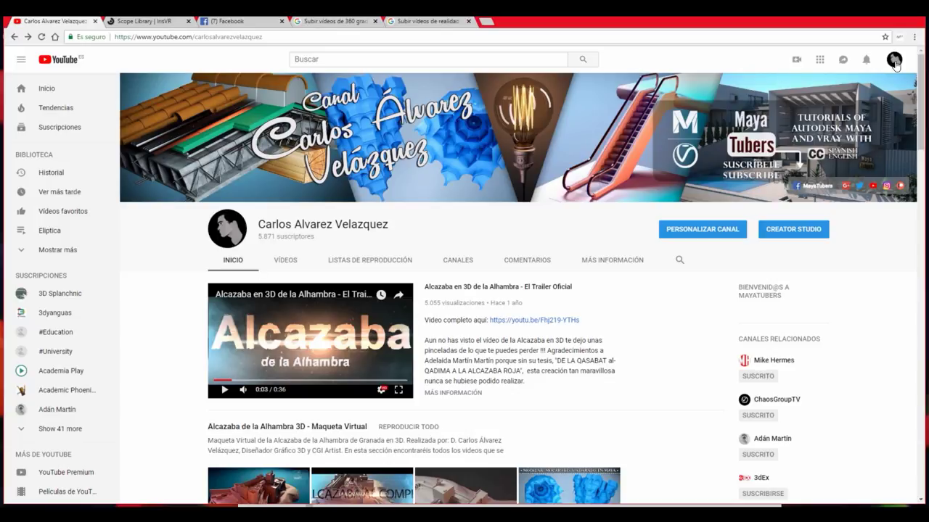
{"action": "left_click", "coordinate": [284, 260]}
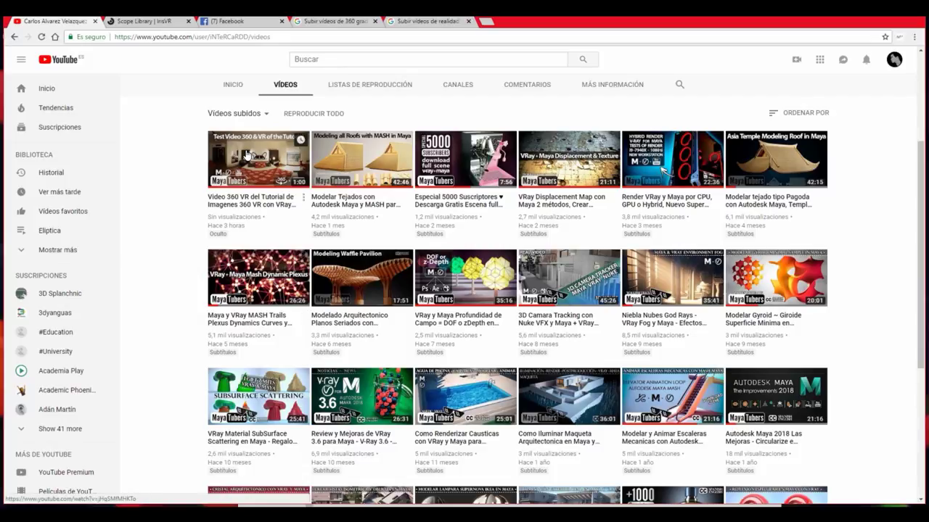
{"action": "left_click", "coordinate": [247, 154]}
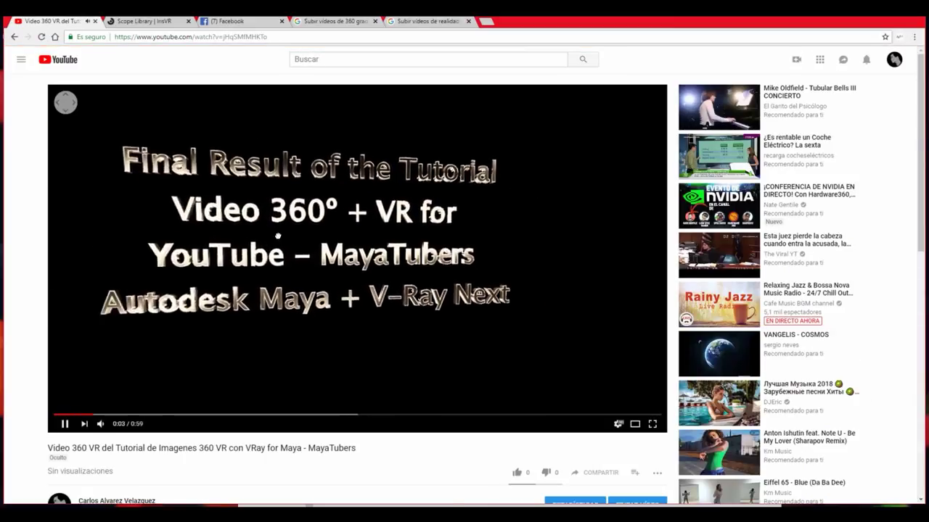
Pan right and tilt onto the bed in fullscreen, then exit, mute, and tilt toward the headboard.
{"action": "left_click_drag", "start_coordinate": [338, 249], "coordinate": [440, 263]}
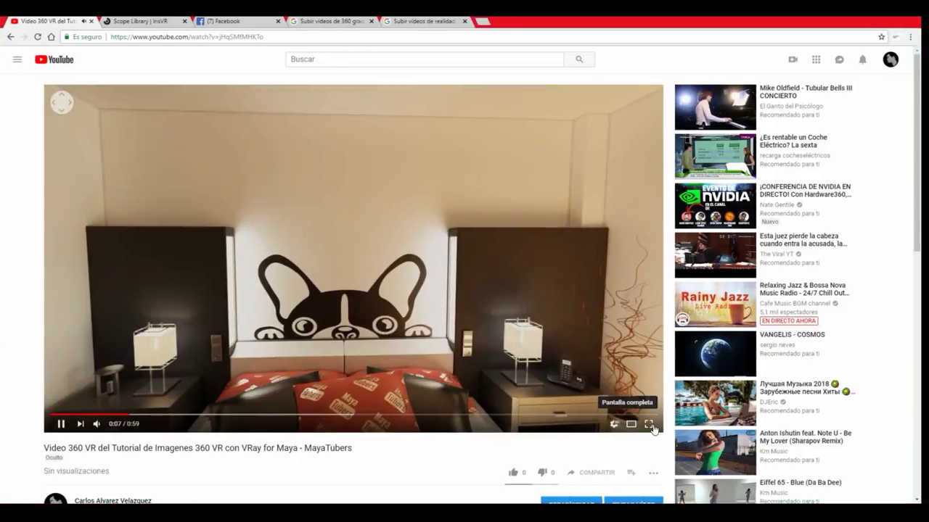
{"action": "left_click", "coordinate": [653, 424]}
{"action": "mouse_move", "coordinate": [432, 307]}
{"action": "left_mouse_down"}
{"action": "mouse_move", "coordinate": [441, 177]}
{"action": "mouse_move", "coordinate": [265, 272]}
{"action": "mouse_move", "coordinate": [358, 259]}
{"action": "mouse_move", "coordinate": [525, 263]}
{"action": "mouse_move", "coordinate": [529, 352]}
{"action": "mouse_move", "coordinate": [376, 233]}
{"action": "mouse_move", "coordinate": [529, 157]}
{"action": "mouse_move", "coordinate": [471, 260]}
{"action": "left_mouse_up"}
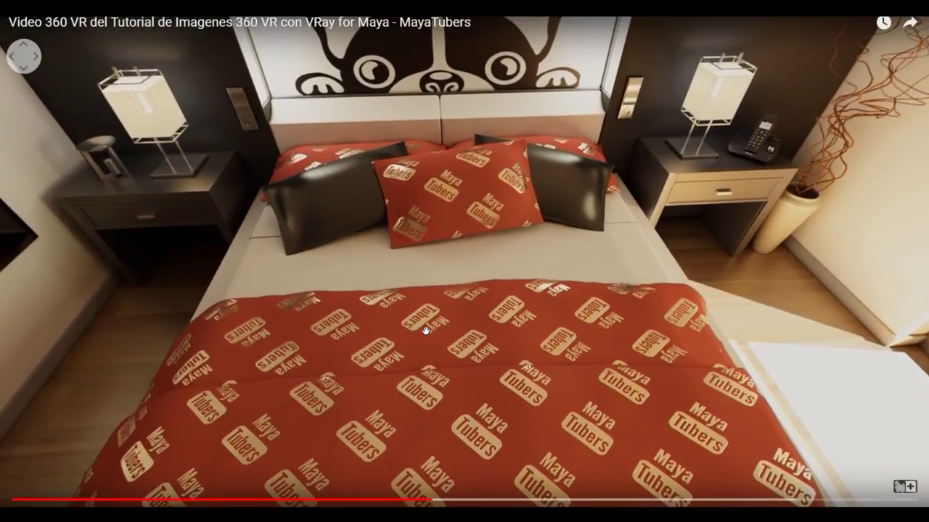
{"action": "key", "text": "Escape"}
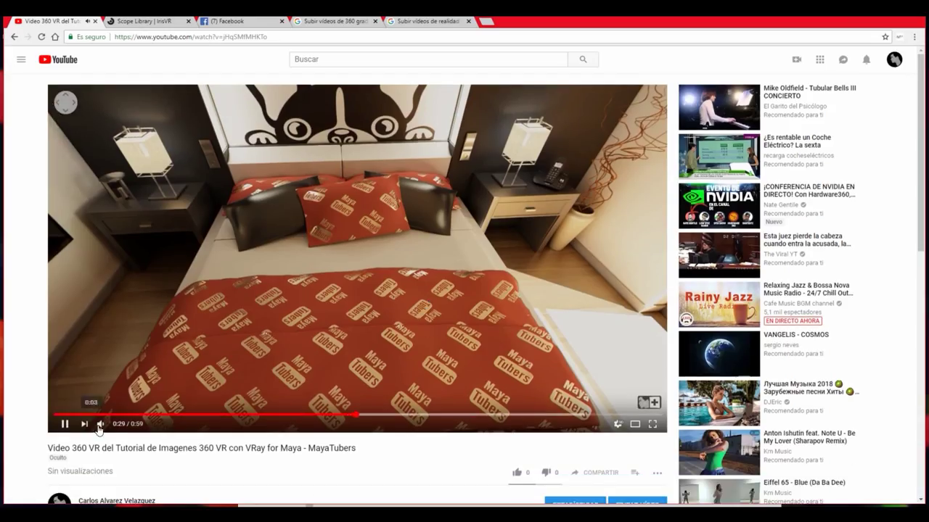
{"action": "left_click", "coordinate": [99, 425]}
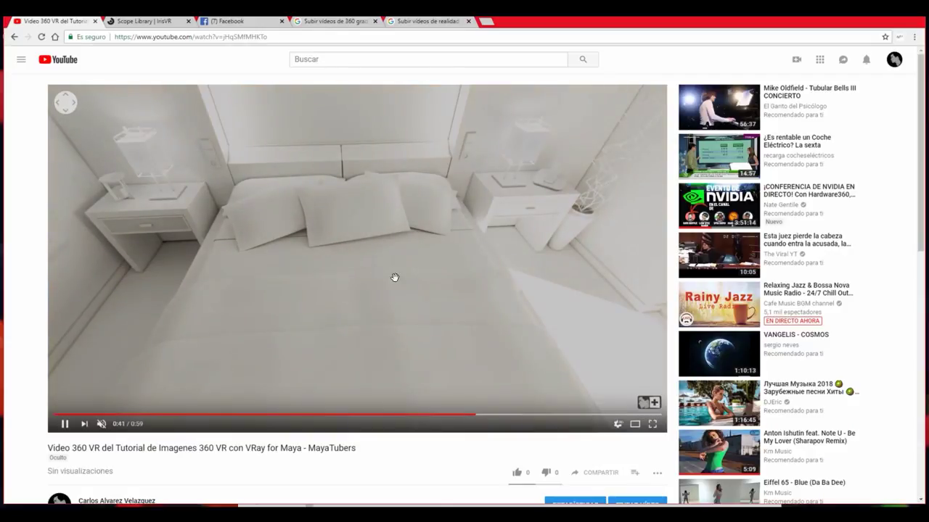
{"action": "left_click_drag", "start_coordinate": [394, 276], "coordinate": [404, 307]}
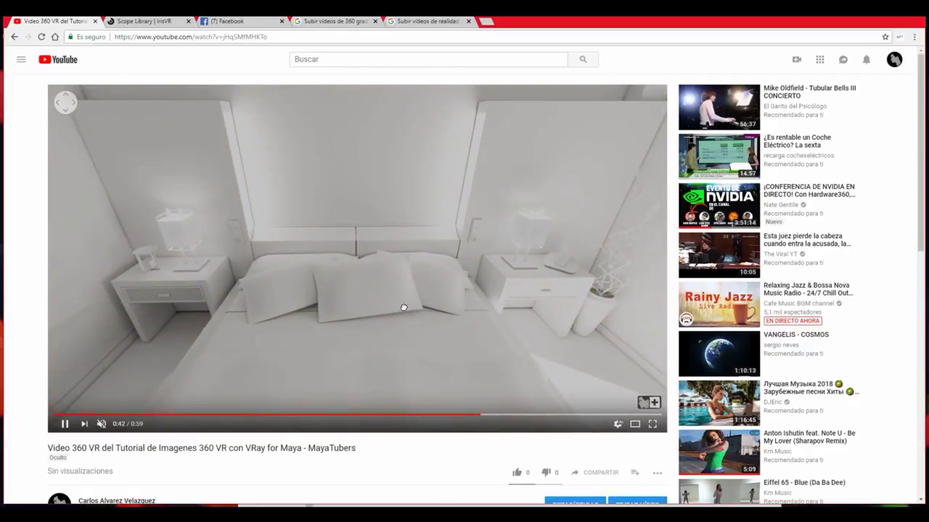